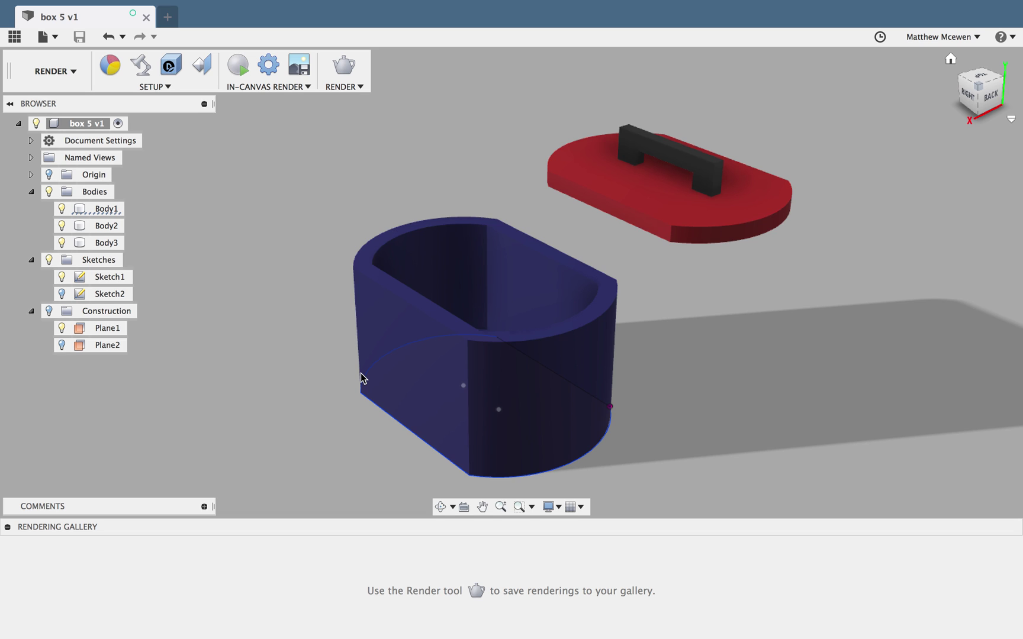
Step: Switch from the Render to the Model workspace and create a new empty design
{"action": "left_click", "coordinate": [55, 71]}
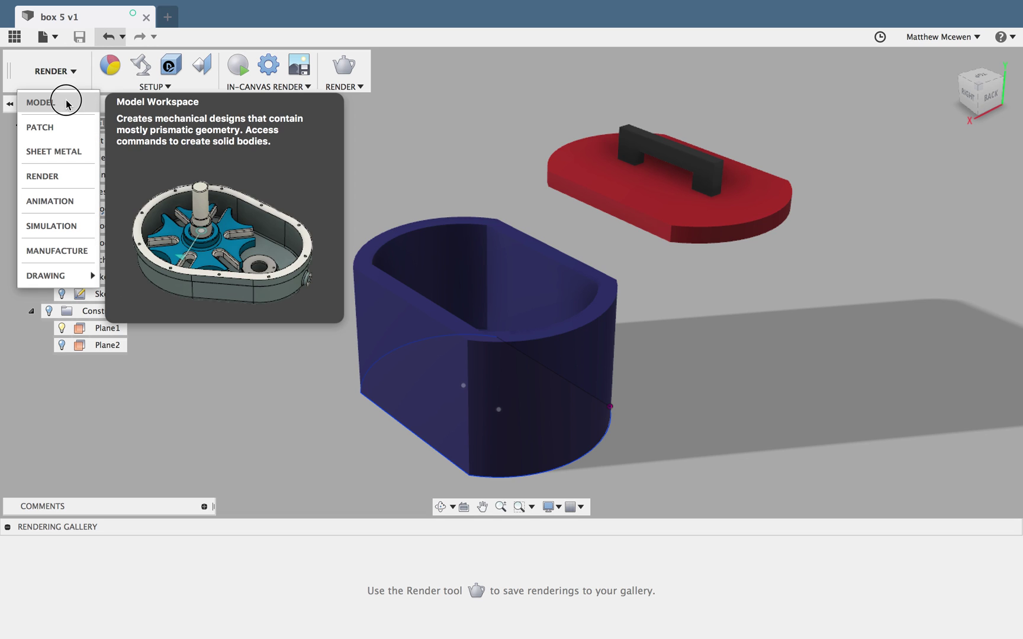
{"action": "left_click", "coordinate": [55, 103]}
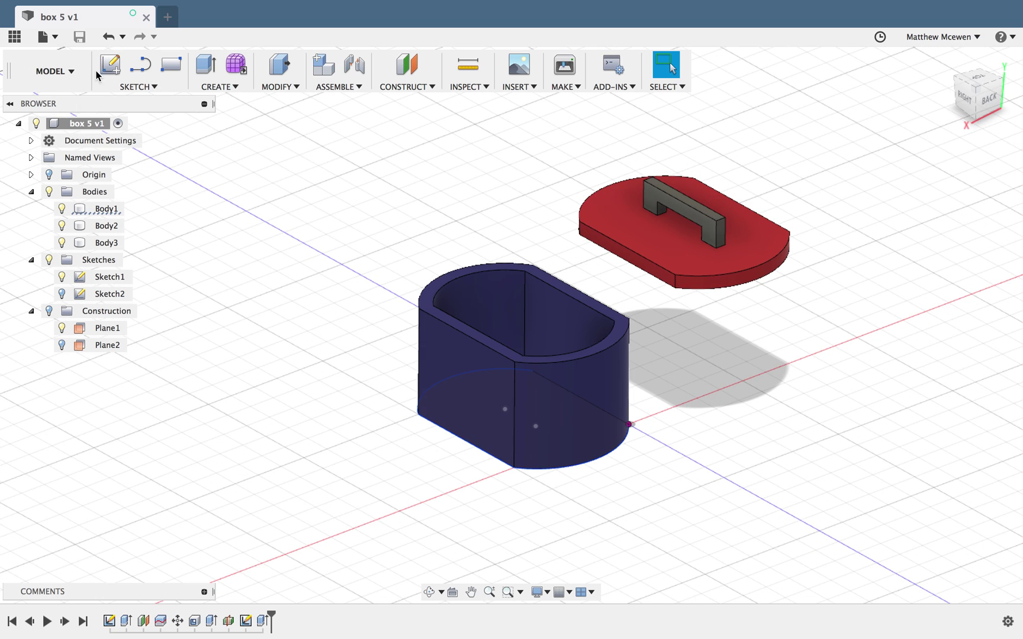
{"action": "left_click", "coordinate": [42, 36]}
{"action": "left_click", "coordinate": [57, 59]}
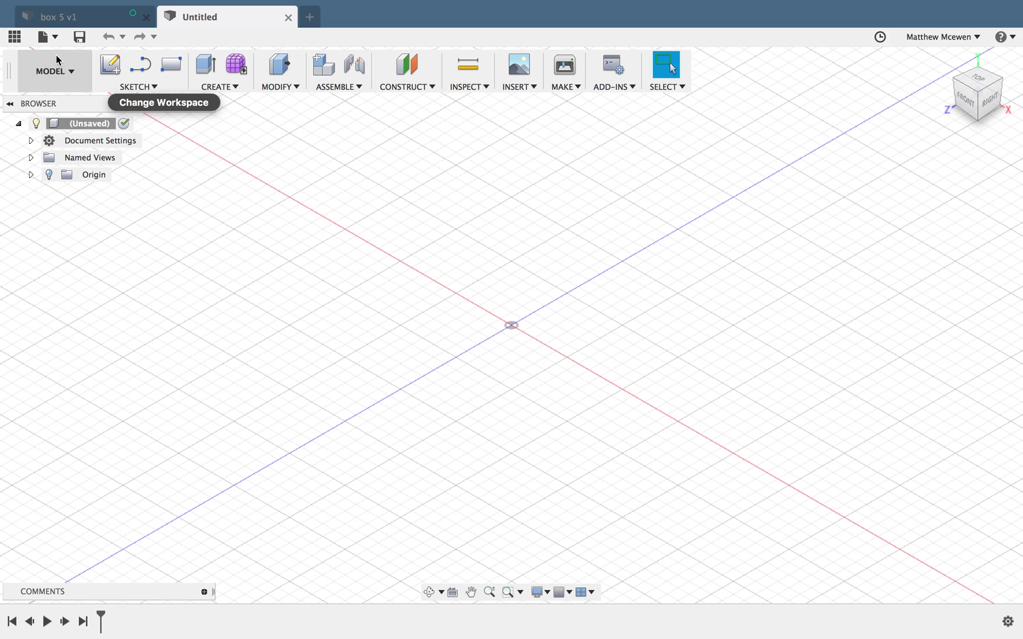
Step: Show the origin planes and create a sketch on the horizontal plane between the X and Z axes
{"action": "left_click", "coordinate": [48, 174]}
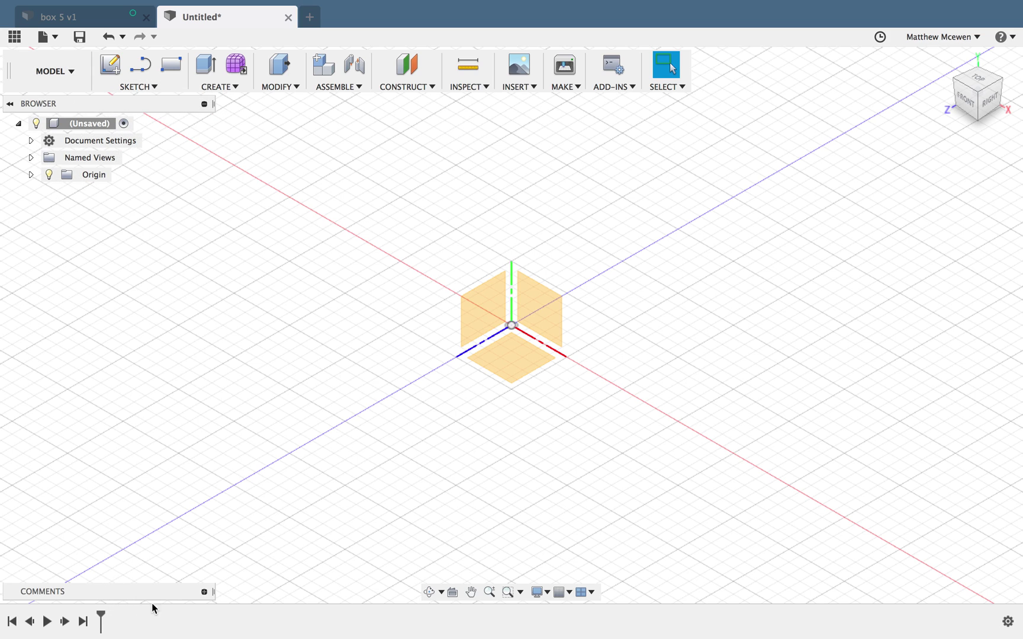
{"action": "left_click", "coordinate": [133, 87]}
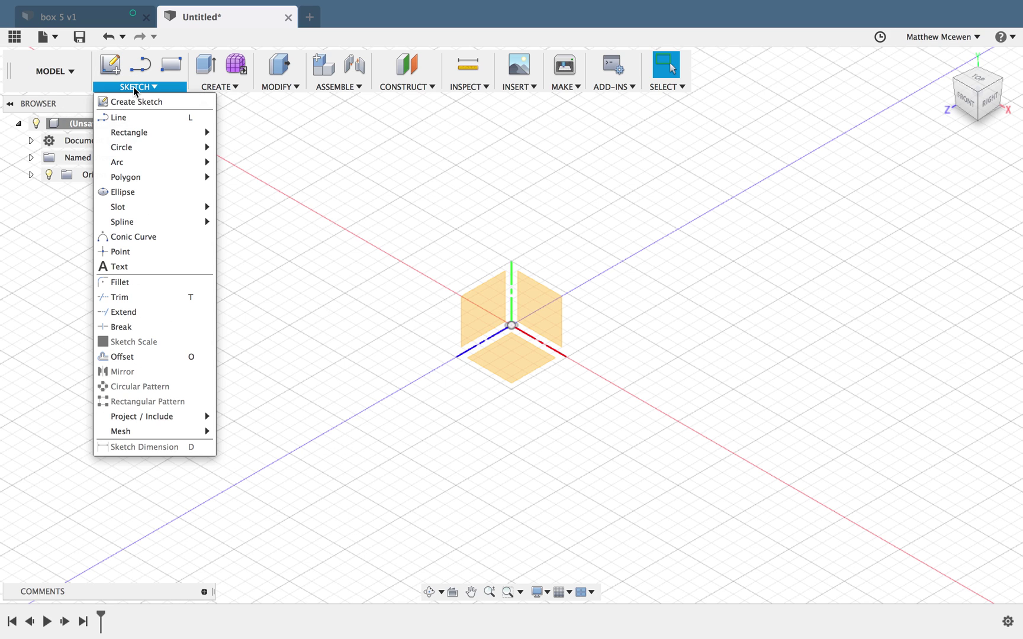
{"action": "left_click", "coordinate": [133, 101]}
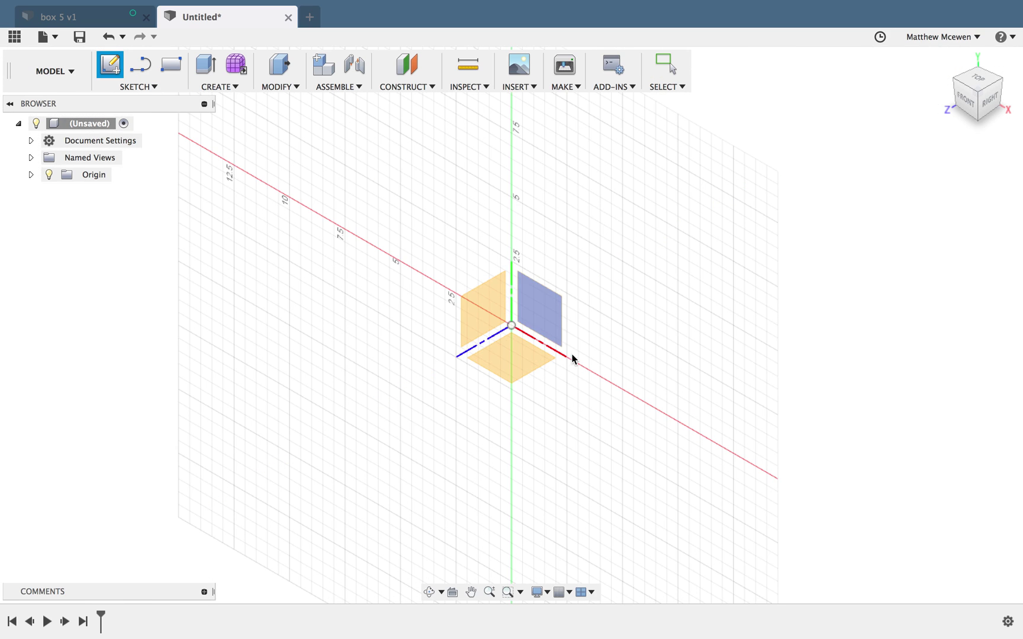
{"action": "left_click", "coordinate": [511, 356]}
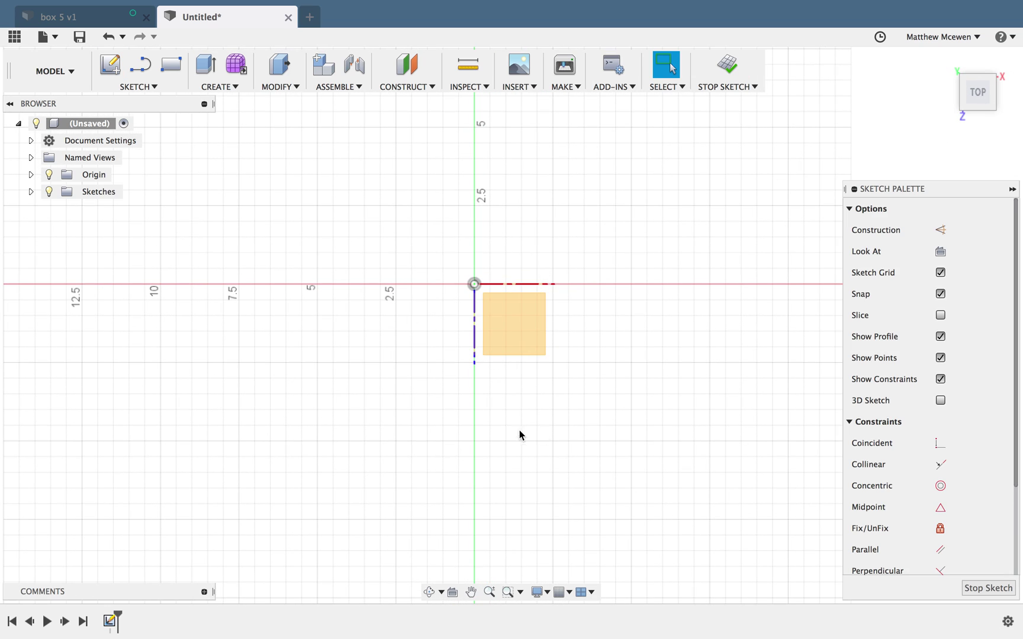
{"action": "left_click", "coordinate": [157, 90]}
{"action": "mouse_move", "coordinate": [144, 141]}
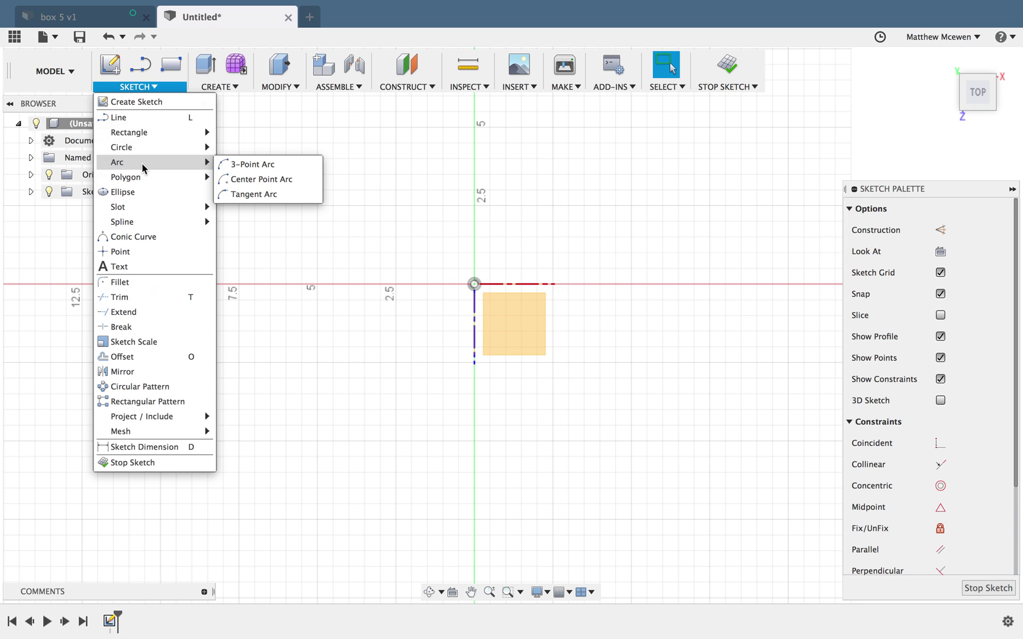
{"action": "left_click", "coordinate": [143, 117]}
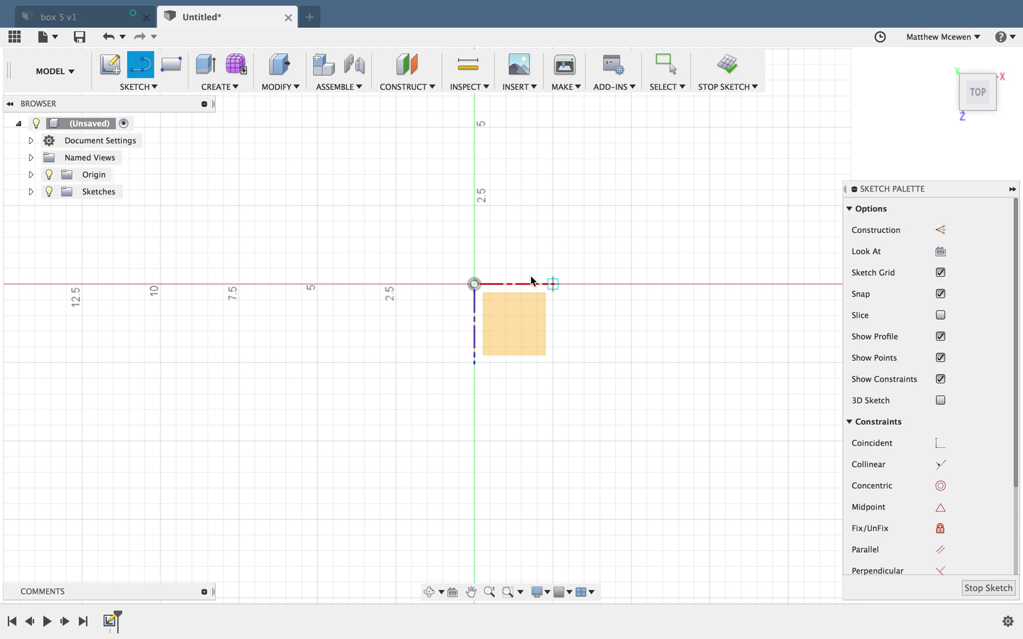
{"action": "left_click", "coordinate": [479, 280]}
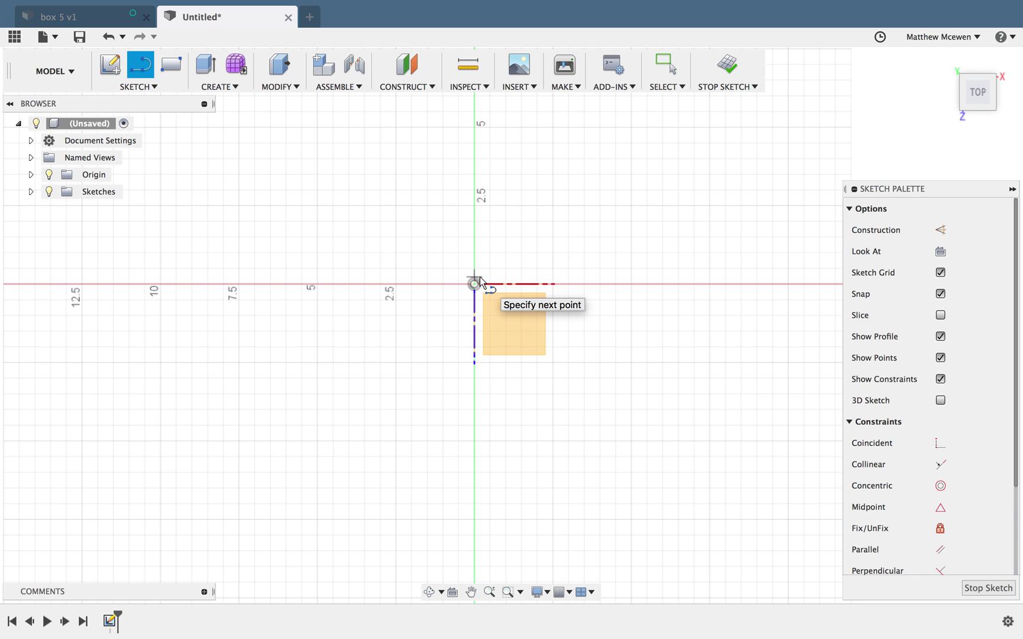
{"action": "key", "text": "Escape"}
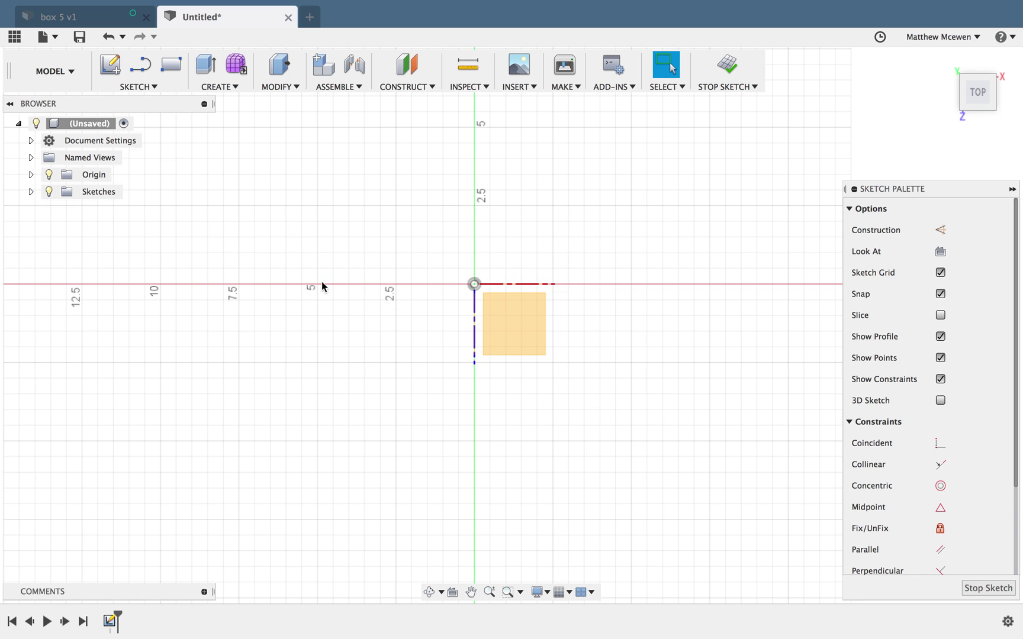
Step: Sketch a line about 5 cm long from the origin in the positive X direction
{"action": "left_click", "coordinate": [126, 86]}
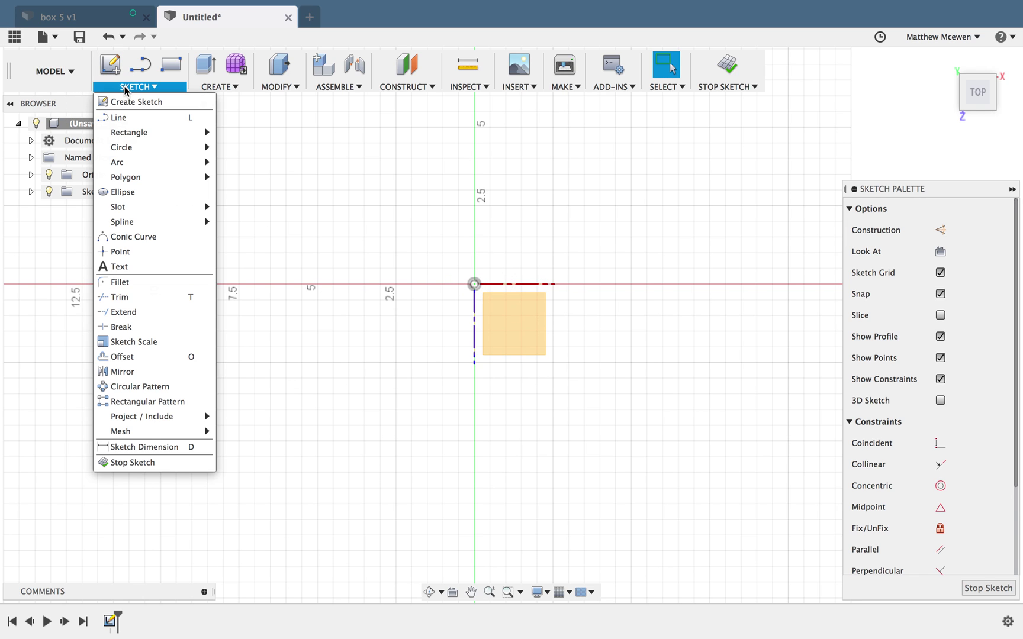
{"action": "left_click", "coordinate": [129, 118]}
{"action": "left_click", "coordinate": [474, 284]}
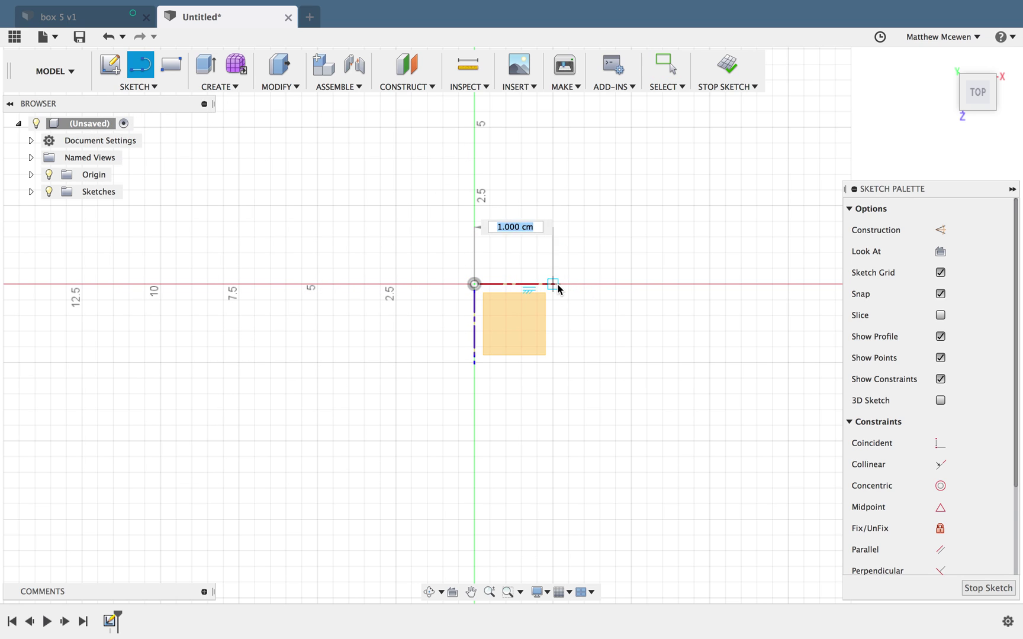
{"action": "left_click", "coordinate": [631, 285]}
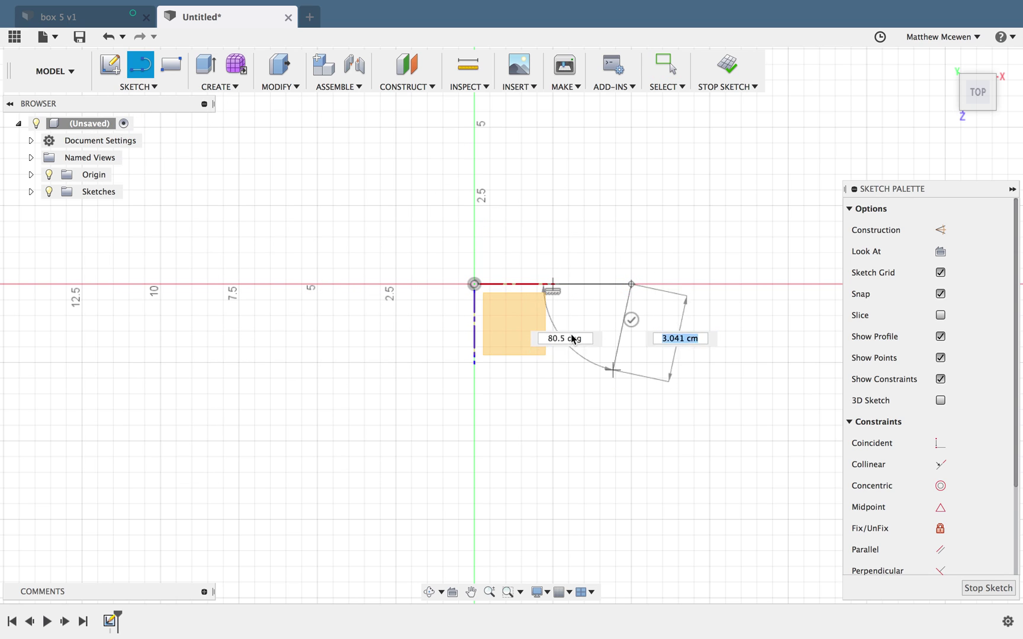
{"action": "key", "text": "Escape"}
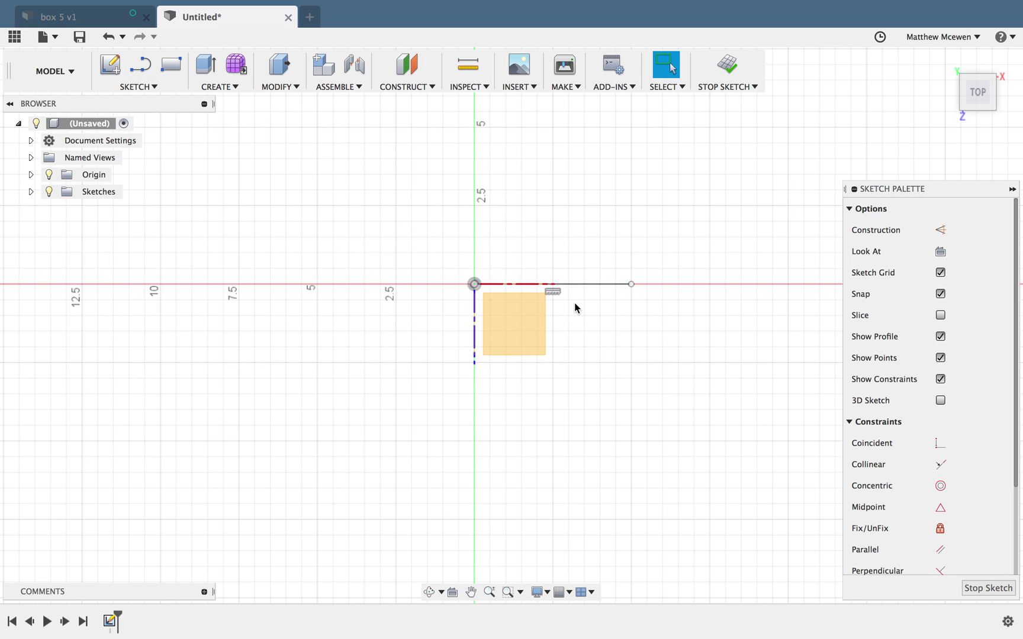
Step: Try sketching a center diameter circle about 1.25 cm below each end of the line, and undo both circles
{"action": "left_click", "coordinate": [136, 87]}
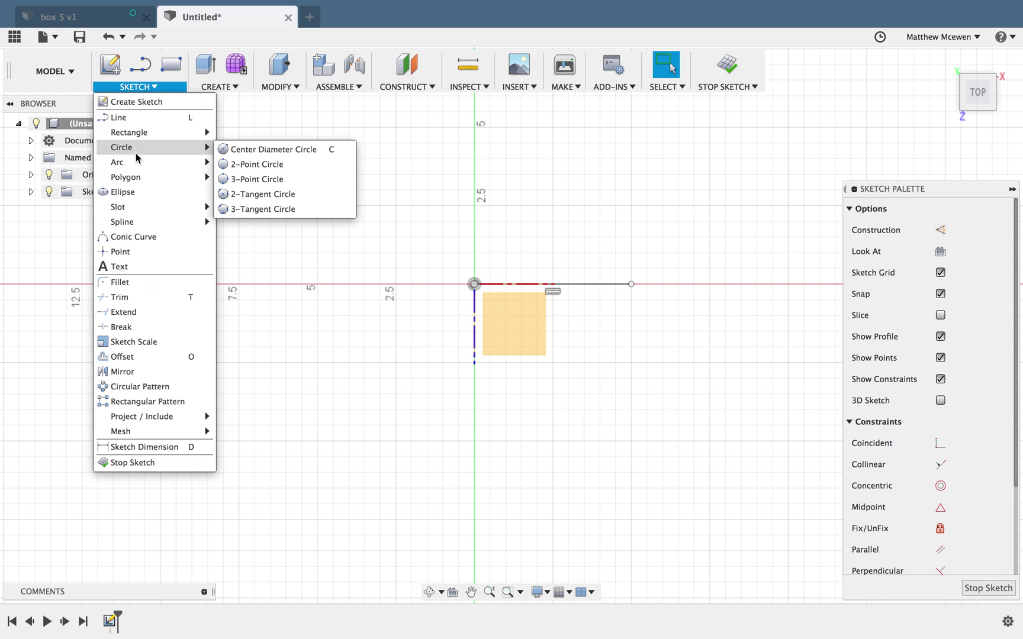
{"action": "mouse_move", "coordinate": [137, 162]}
{"action": "left_click", "coordinate": [276, 151]}
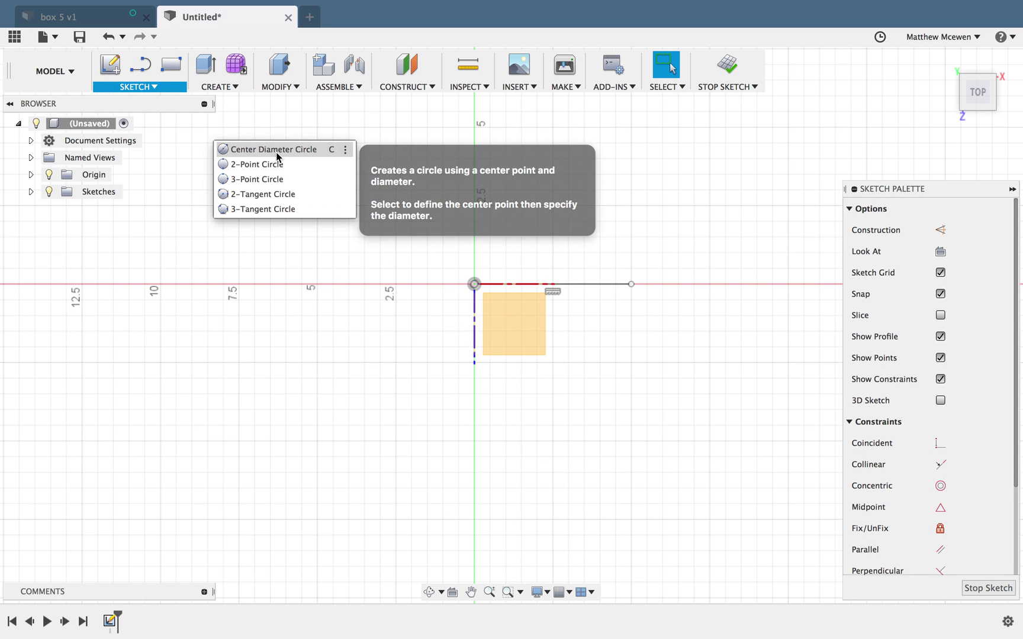
{"action": "left_click", "coordinate": [474, 323]}
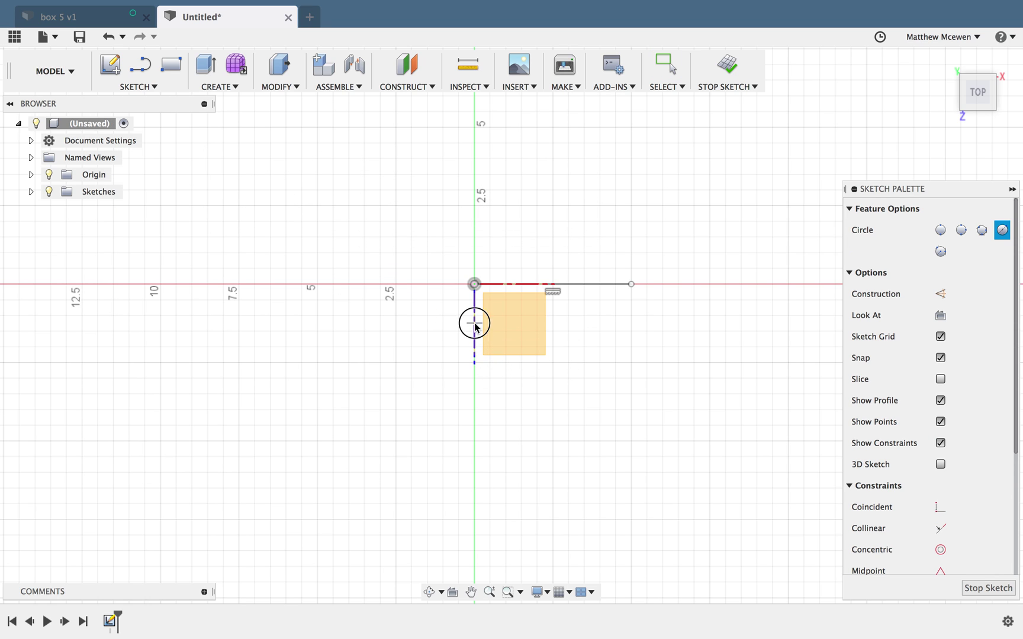
{"action": "left_click", "coordinate": [447, 349]}
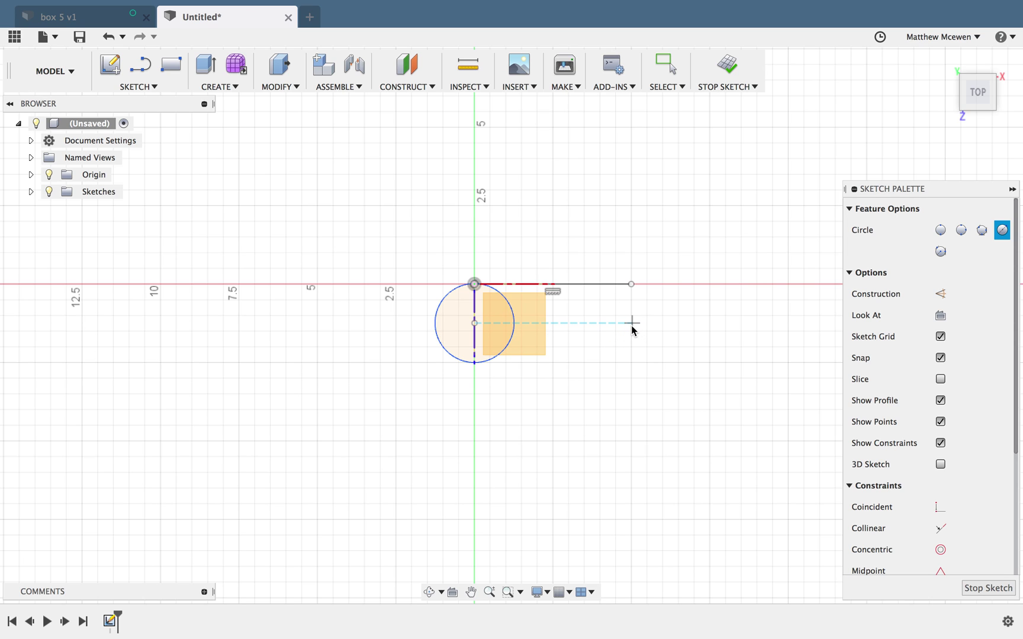
{"action": "left_click", "coordinate": [631, 323]}
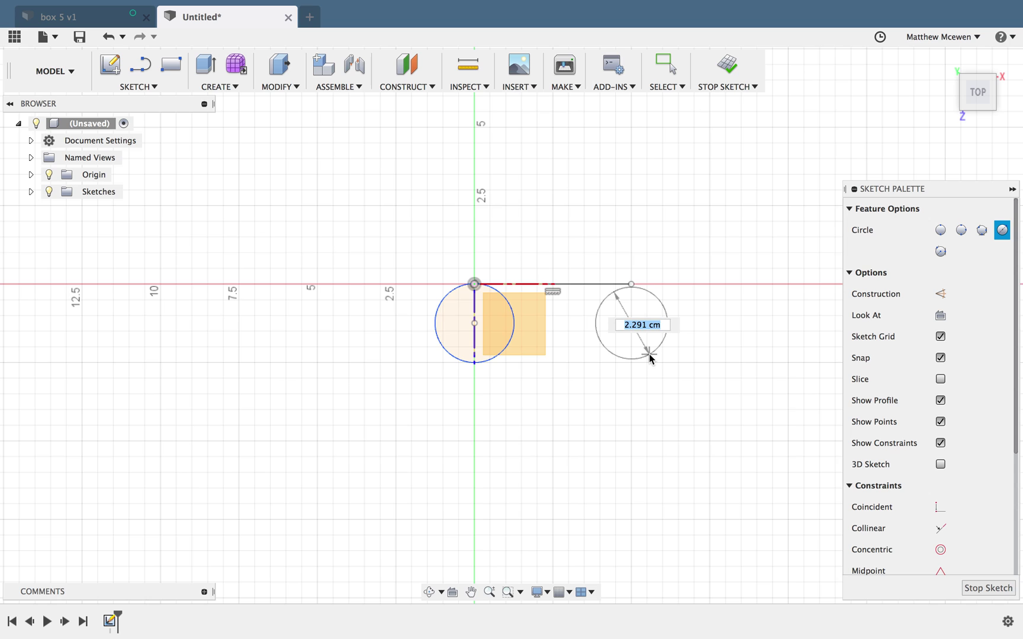
{"action": "left_click", "coordinate": [649, 361]}
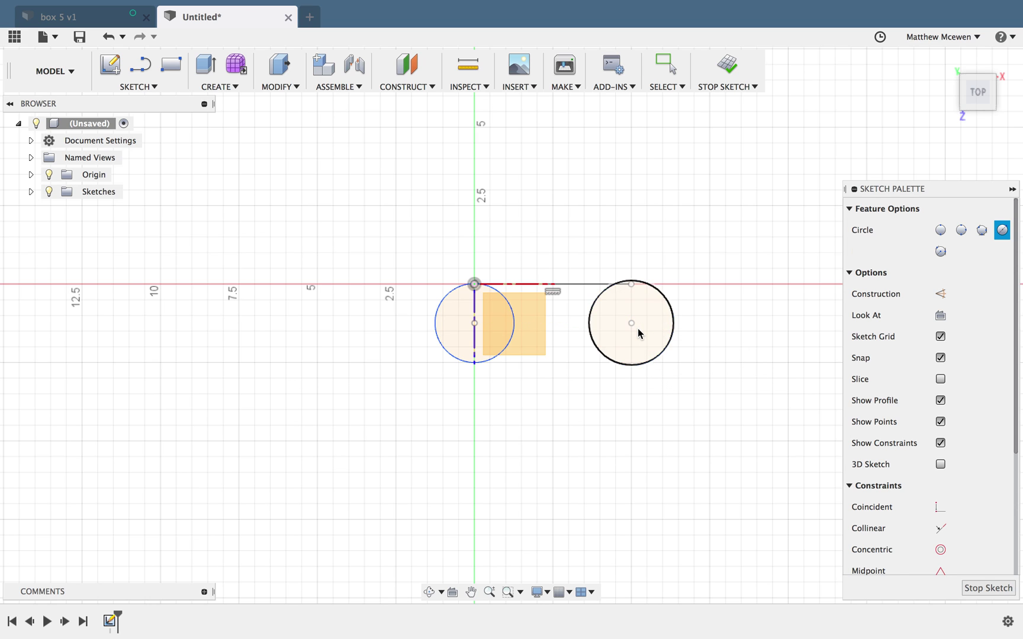
{"action": "key", "text": "super+z"}
{"action": "key", "text": "super+z"}
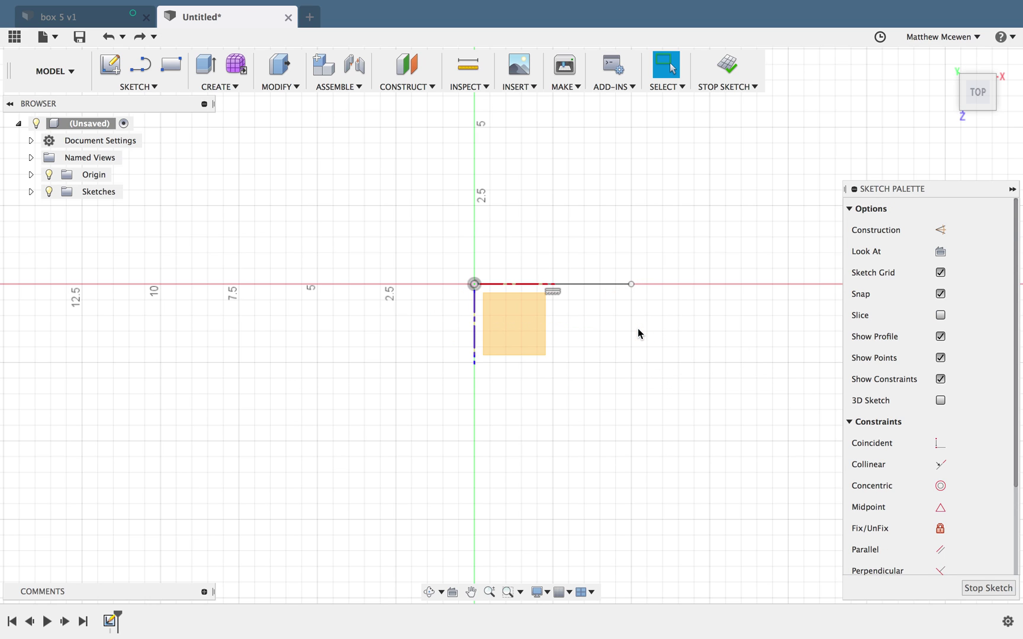
Step: Sketch two outward-bulging 3-point arcs, one from each end of the line to a point about 5 cm below it
{"action": "left_click", "coordinate": [142, 87]}
{"action": "mouse_move", "coordinate": [137, 163]}
{"action": "left_click", "coordinate": [247, 168]}
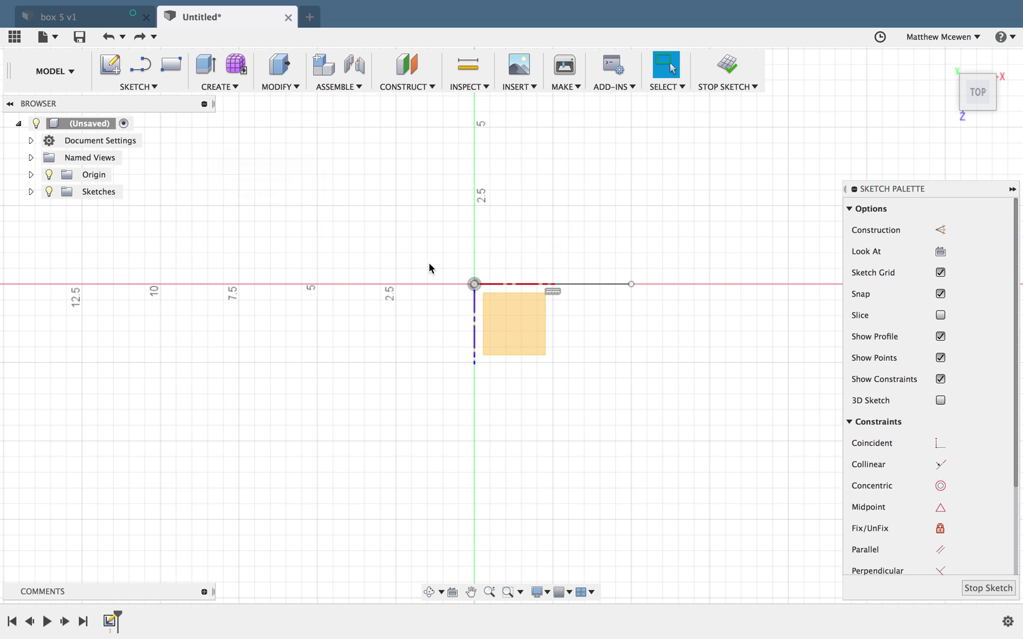
{"action": "left_click", "coordinate": [474, 284]}
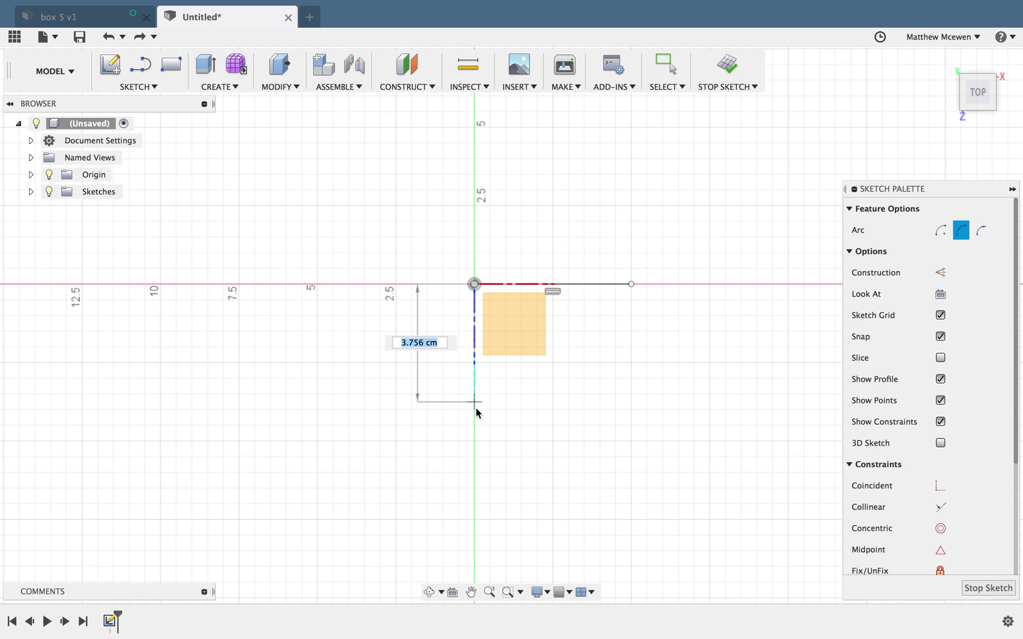
{"action": "left_click", "coordinate": [475, 442]}
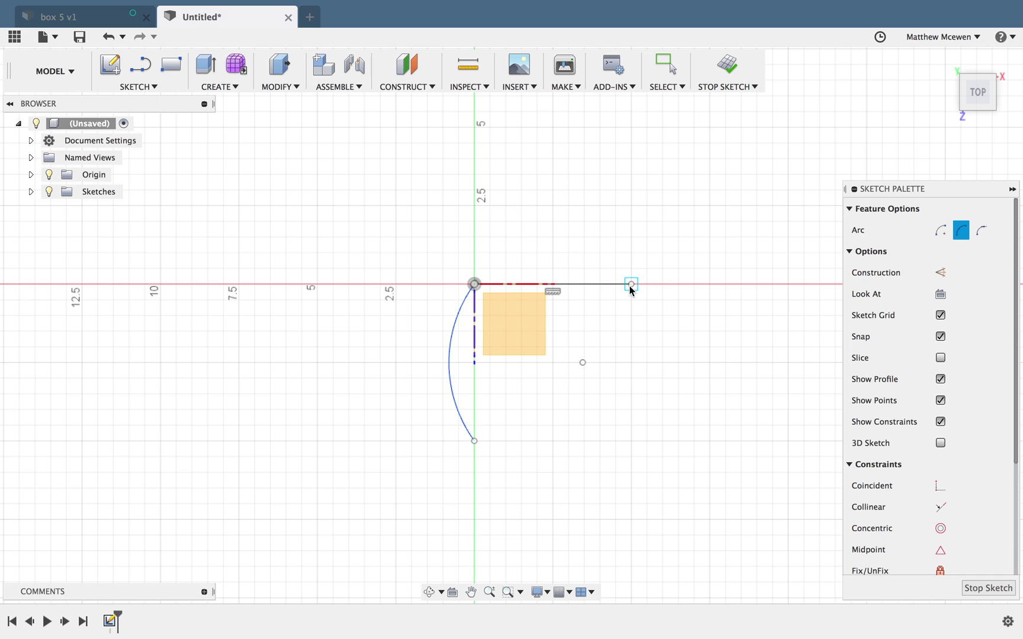
{"action": "left_click", "coordinate": [631, 285]}
{"action": "left_click", "coordinate": [631, 441]}
{"action": "left_click", "coordinate": [650, 364]}
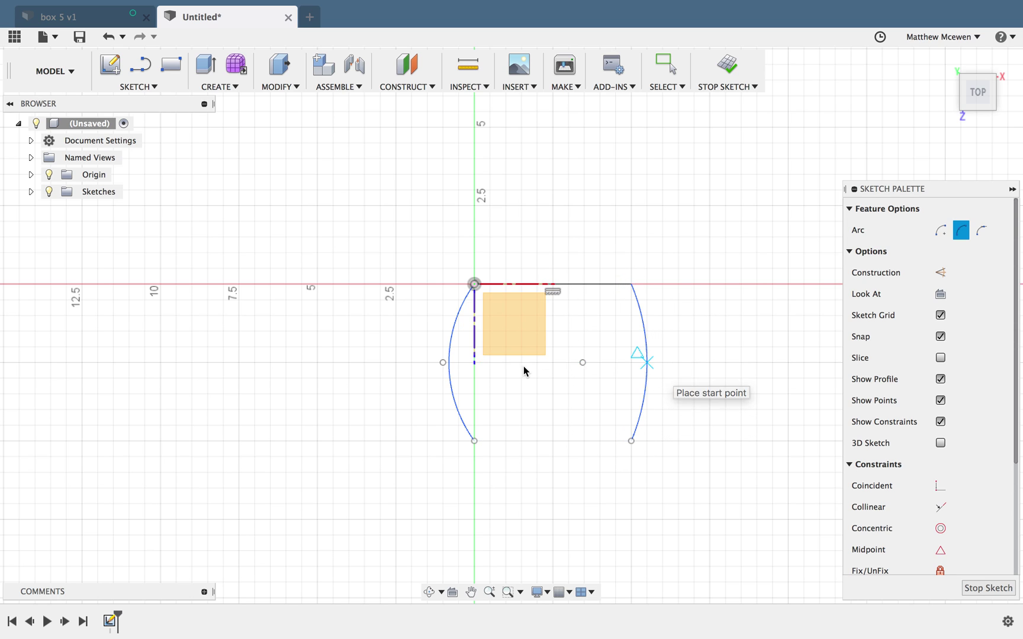
Step: Close the profile with a straight line between the arcs' lower endpoints, and finish the sketch
{"action": "left_click", "coordinate": [153, 87]}
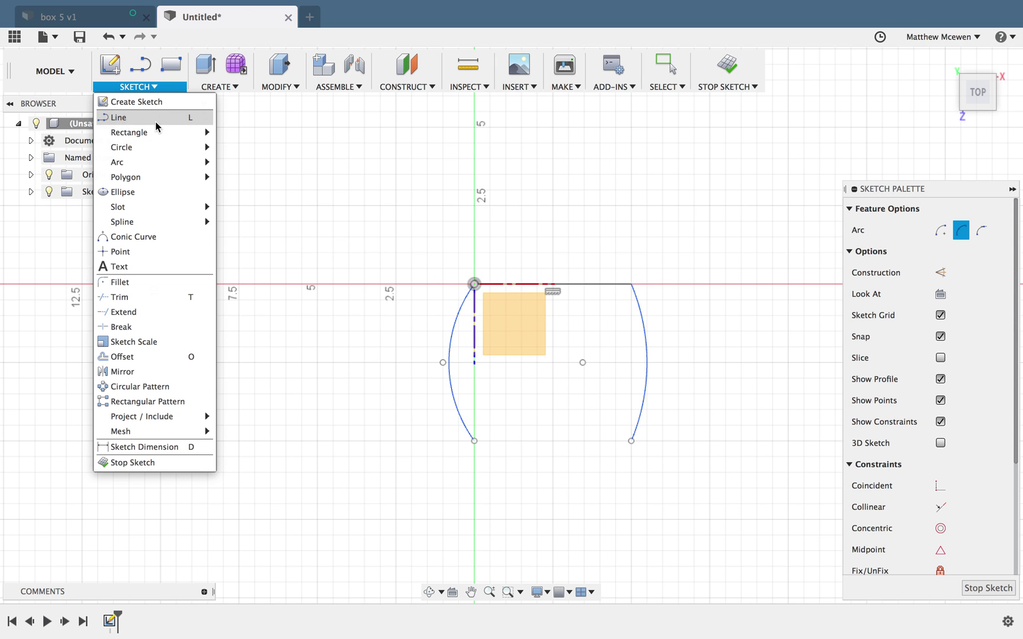
{"action": "left_click", "coordinate": [155, 119]}
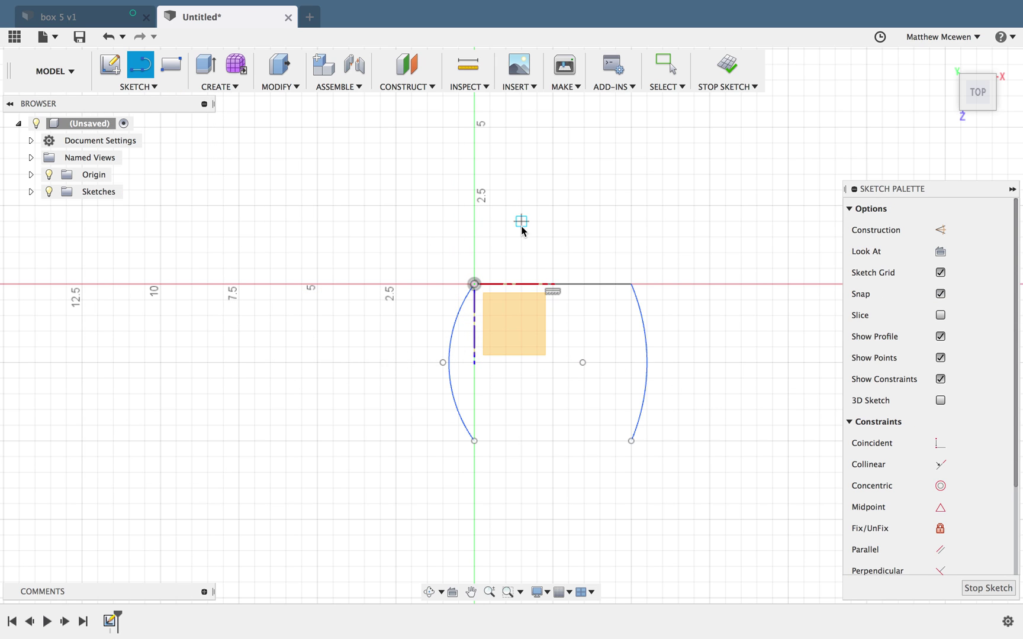
{"action": "left_click", "coordinate": [475, 284]}
{"action": "double_click", "coordinate": [632, 285]}
{"action": "left_click", "coordinate": [631, 441]}
{"action": "double_click", "coordinate": [474, 441]}
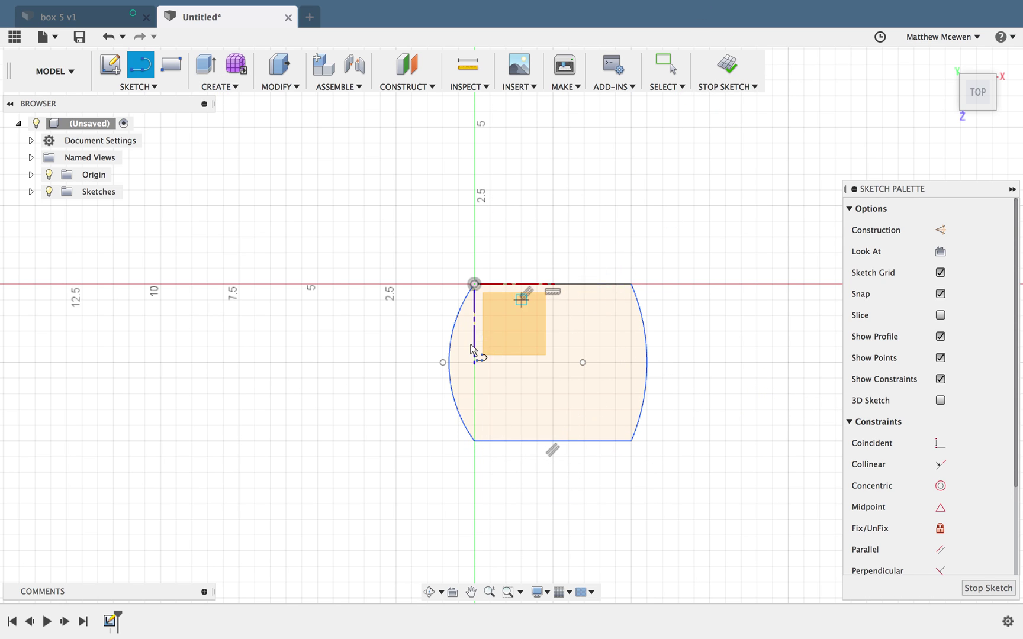
{"action": "left_click", "coordinate": [725, 72]}
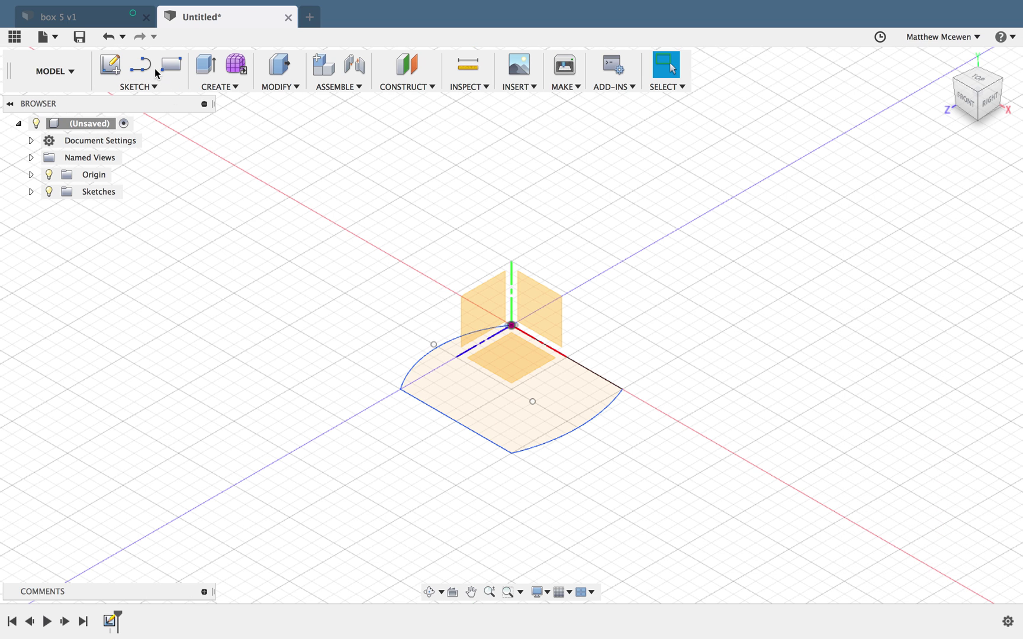
Step: Extrude the closed profile 5 cm upward as a new body
{"action": "left_click", "coordinate": [222, 86]}
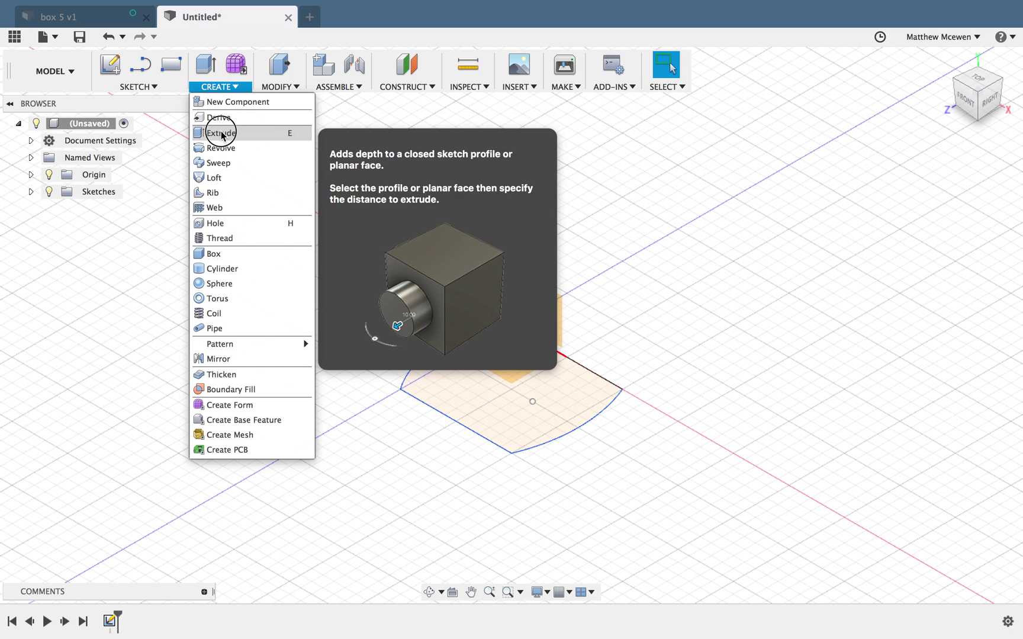
{"action": "left_click", "coordinate": [222, 134]}
{"action": "left_click", "coordinate": [498, 387]}
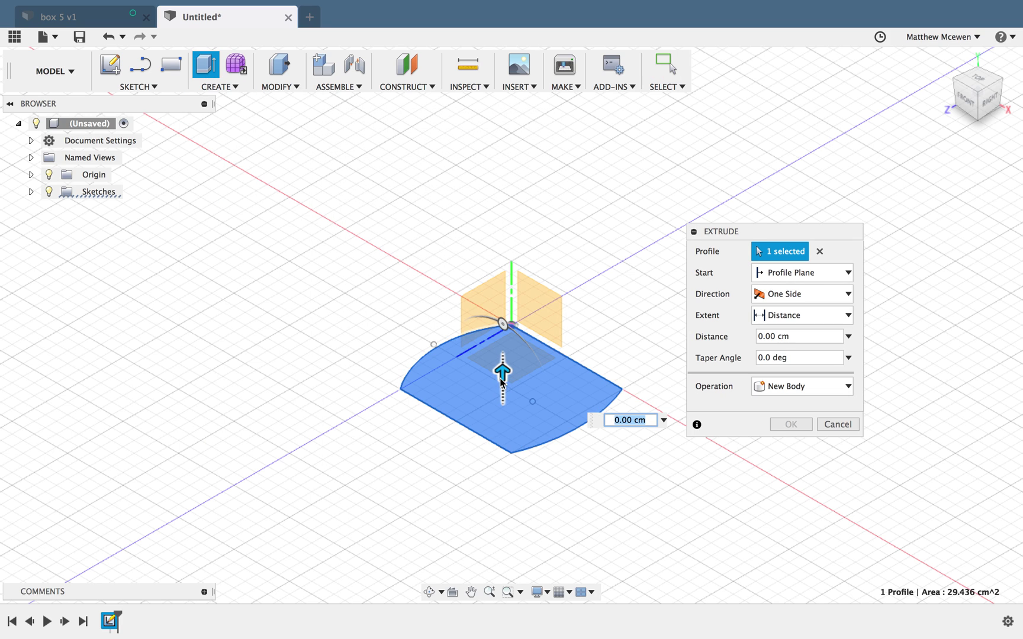
{"action": "left_click_drag", "start_coordinate": [500, 371], "coordinate": [502, 240]}
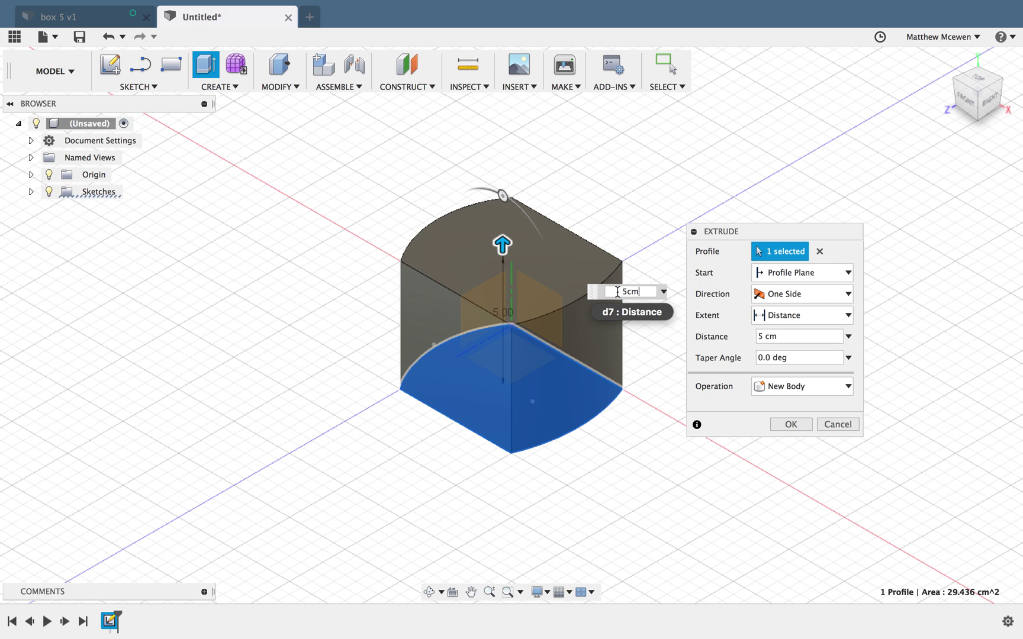
{"action": "key", "text": "Return"}
Step: Expand the Bodies folder in the browser tree to list the extruded body
{"action": "scroll", "coordinate": [772, 392], "scroll_direction": "left", "scroll_amount": 5, "text": "shift"}
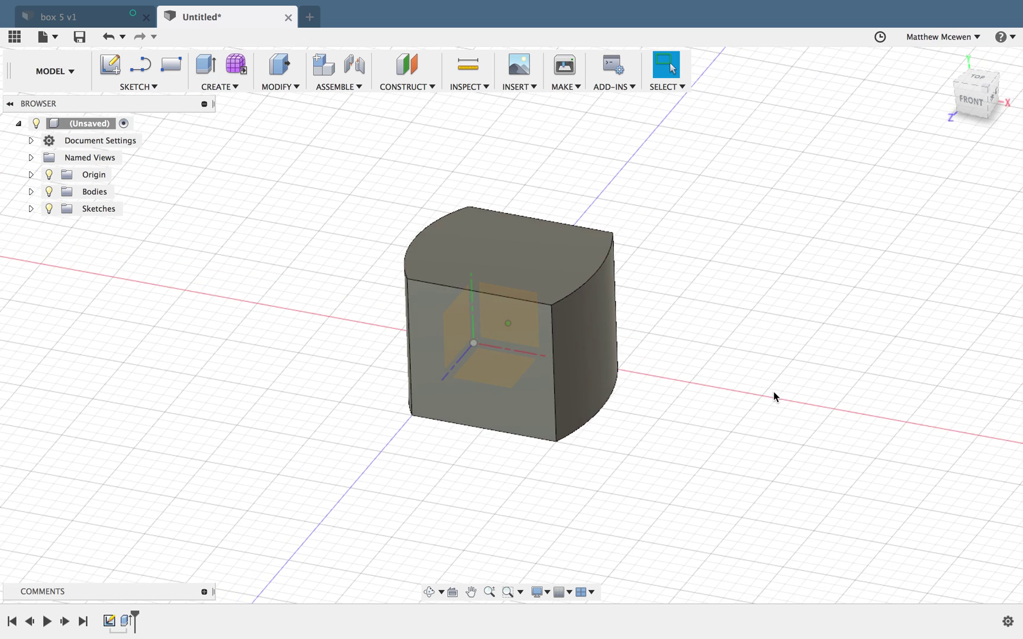
{"action": "scroll", "coordinate": [773, 392], "scroll_direction": "right", "scroll_amount": 5, "text": "shift"}
{"action": "left_click", "coordinate": [31, 191]}
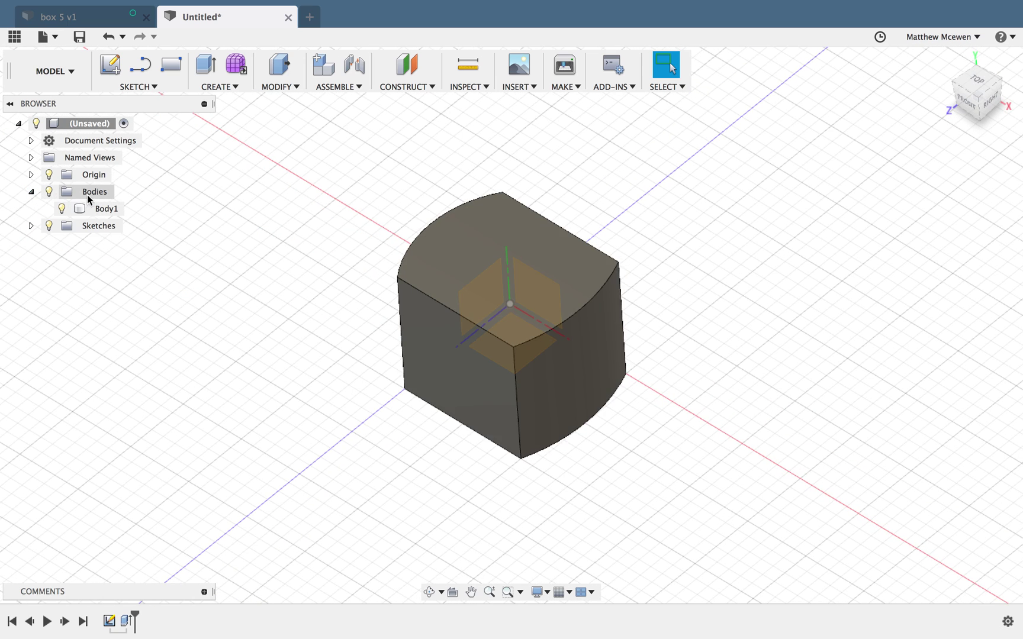
Step: Expand the Sketches folder and examine the extruded body, its base sketch and the extrude feature in the timeline
{"action": "left_click", "coordinate": [99, 208]}
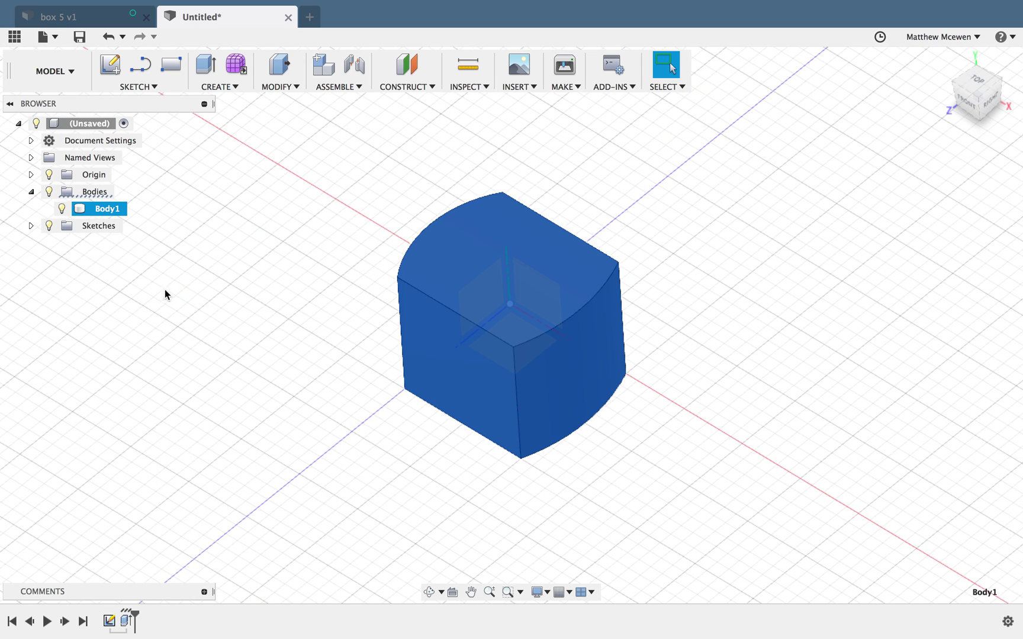
{"action": "left_click", "coordinate": [126, 229]}
{"action": "left_click", "coordinate": [109, 213]}
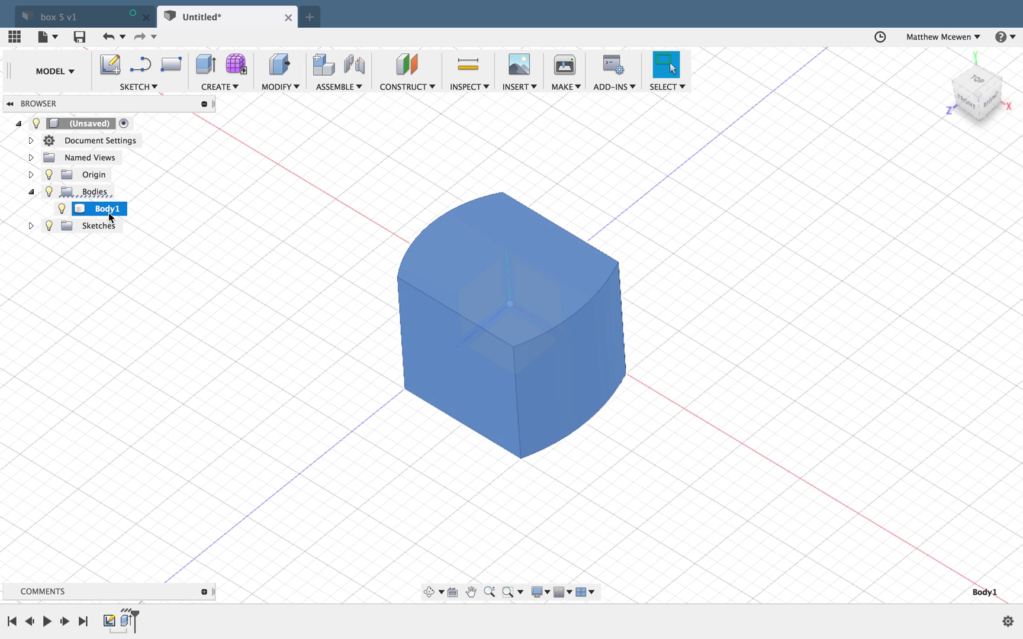
{"action": "left_click", "coordinate": [137, 256]}
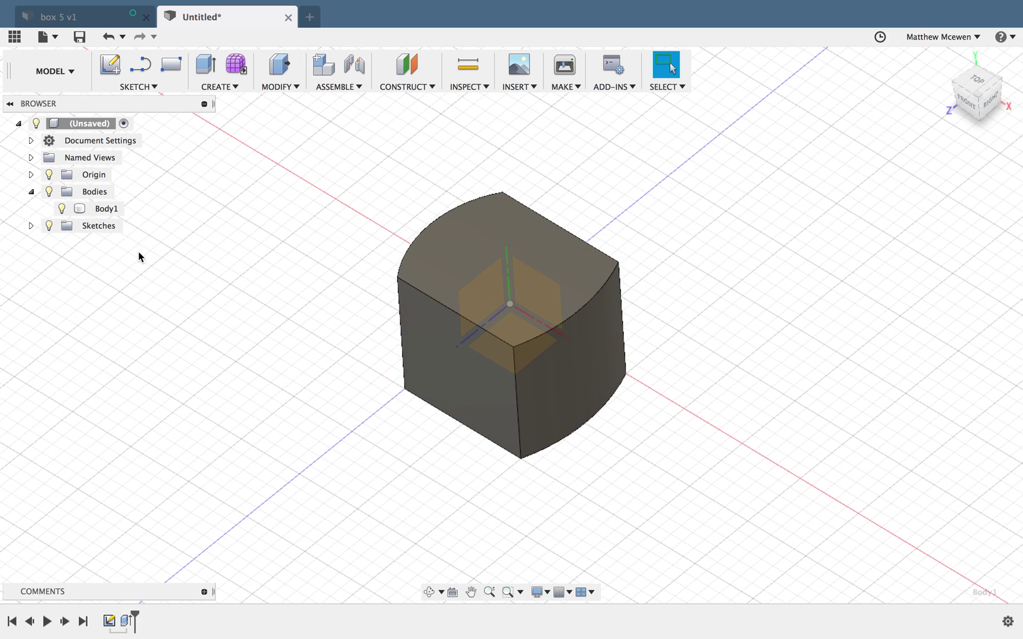
{"action": "left_click", "coordinate": [30, 226]}
{"action": "left_click", "coordinate": [62, 243]}
{"action": "left_click", "coordinate": [63, 243]}
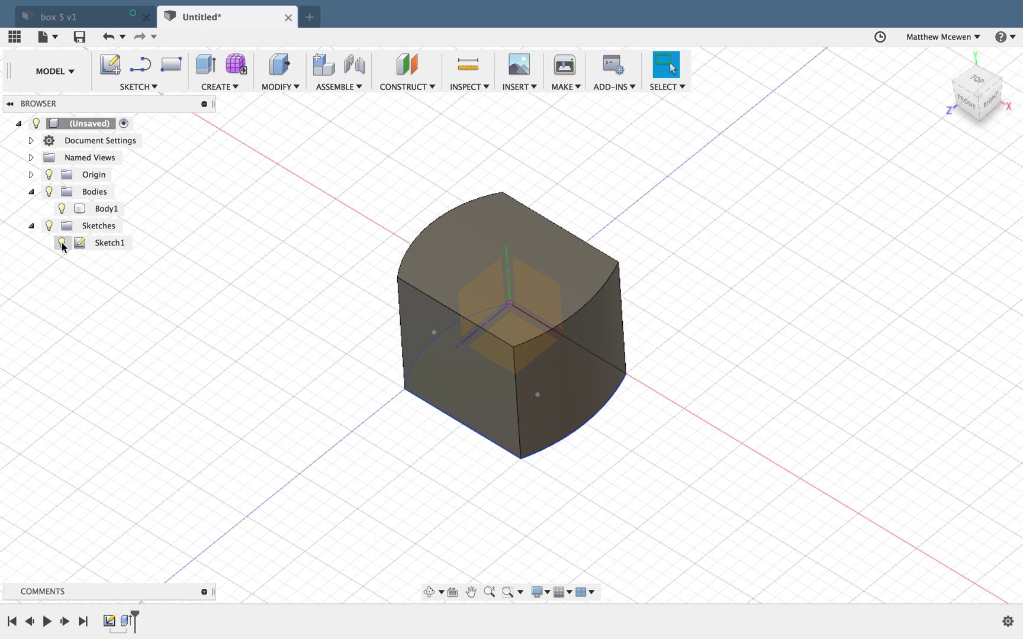
{"action": "left_click", "coordinate": [128, 620]}
{"action": "left_click", "coordinate": [283, 87]}
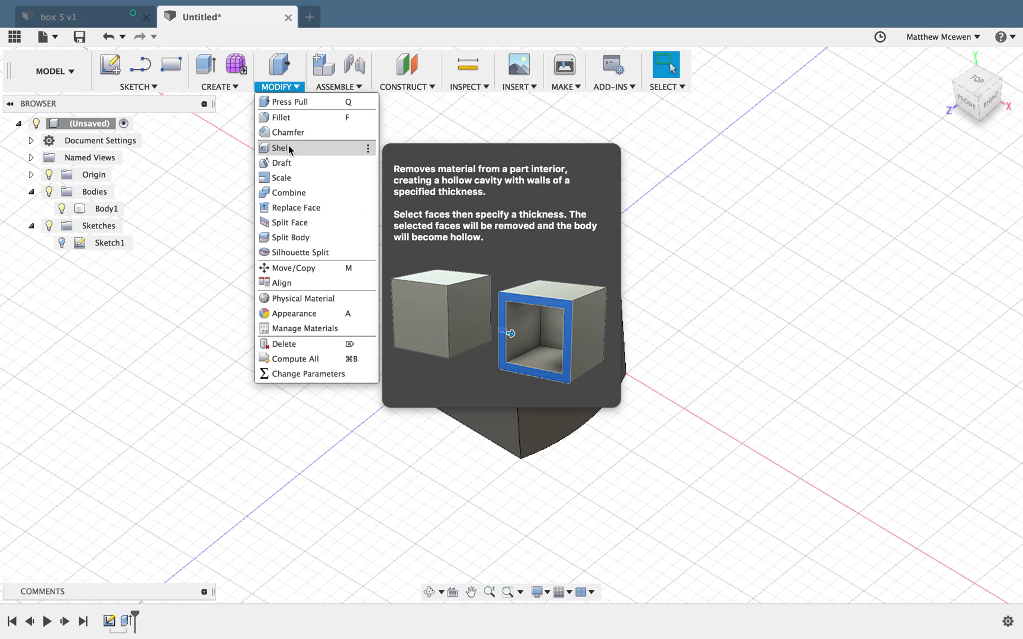
{"action": "key", "text": "Escape"}
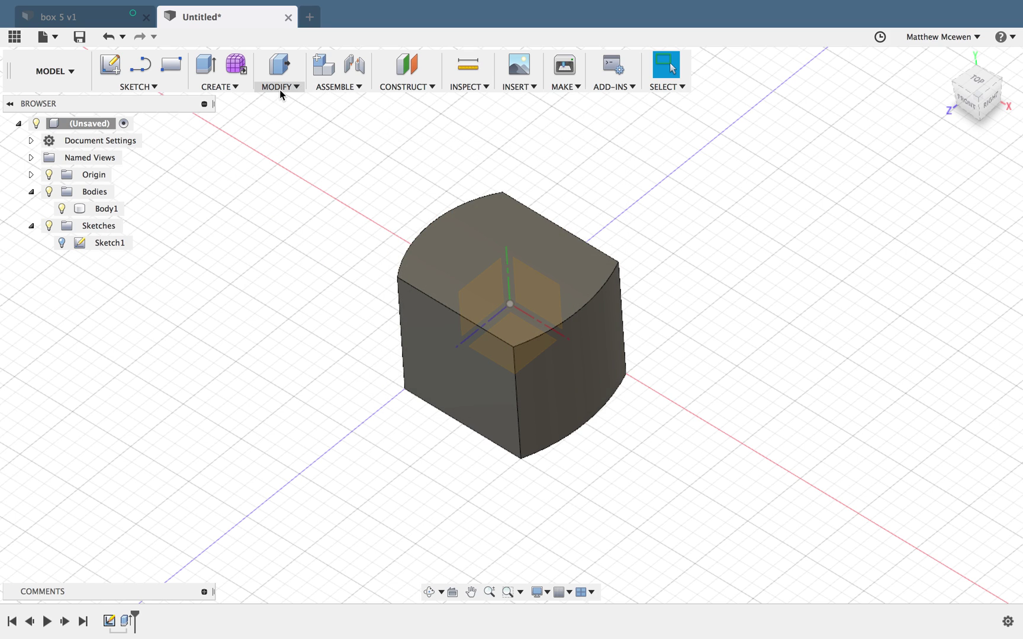
{"action": "left_click", "coordinate": [280, 89]}
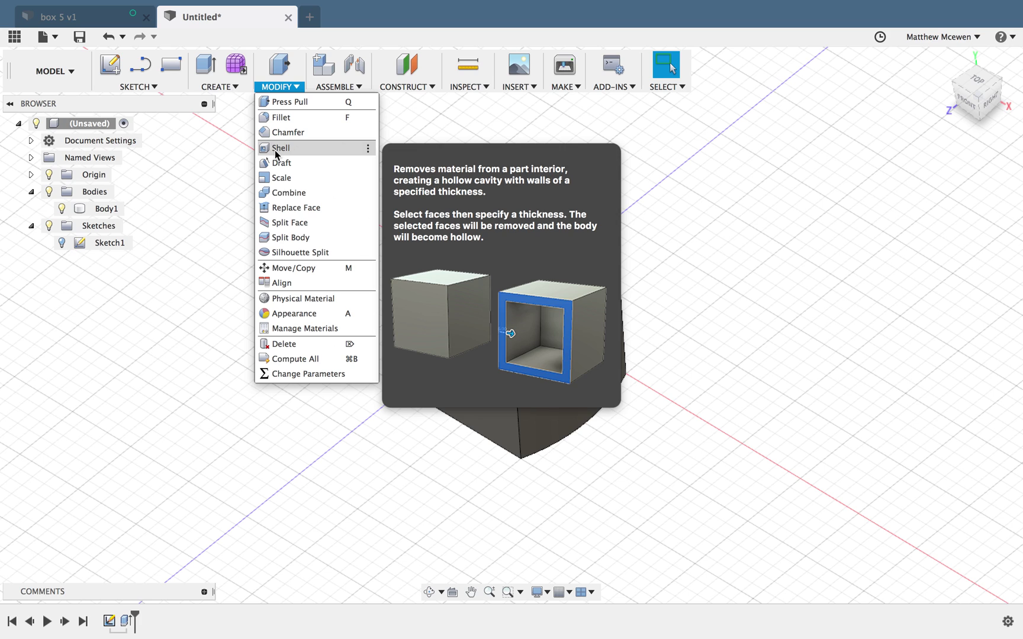
{"action": "left_click", "coordinate": [278, 149]}
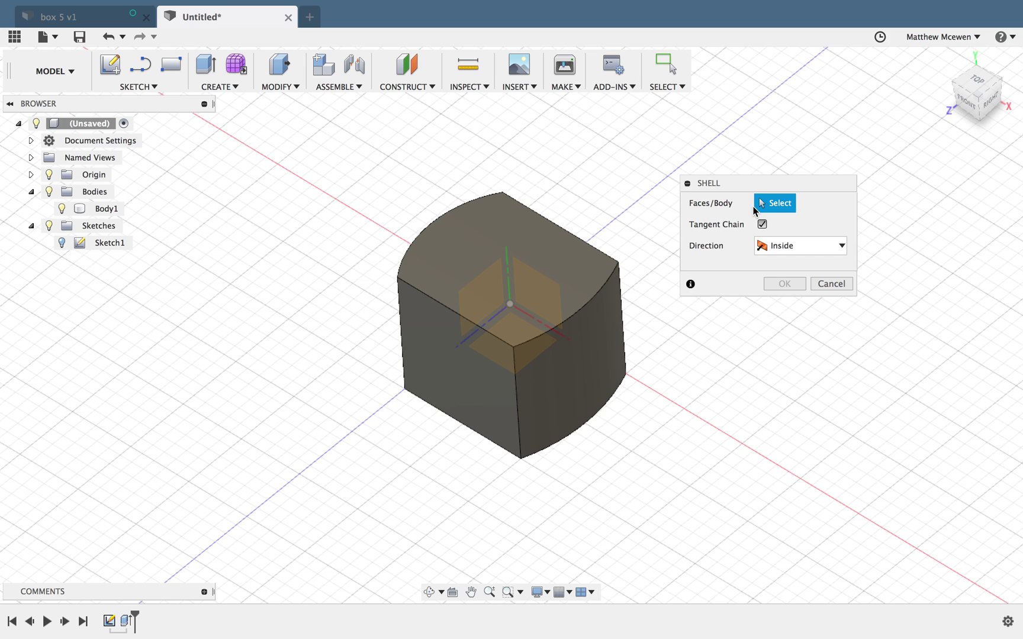
{"action": "left_click", "coordinate": [107, 210]}
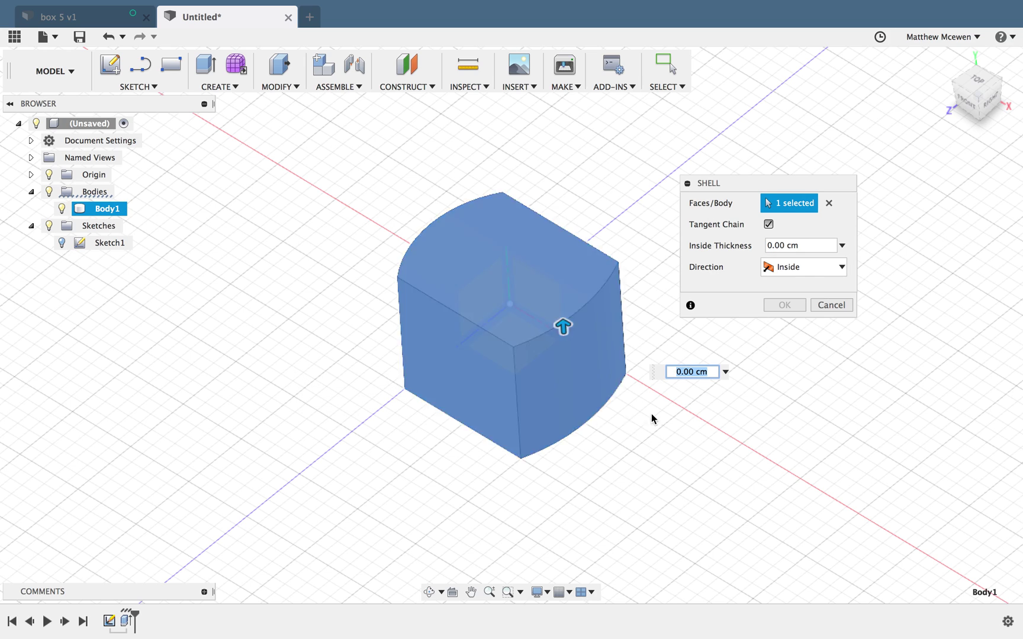
{"action": "key", "text": "Escape"}
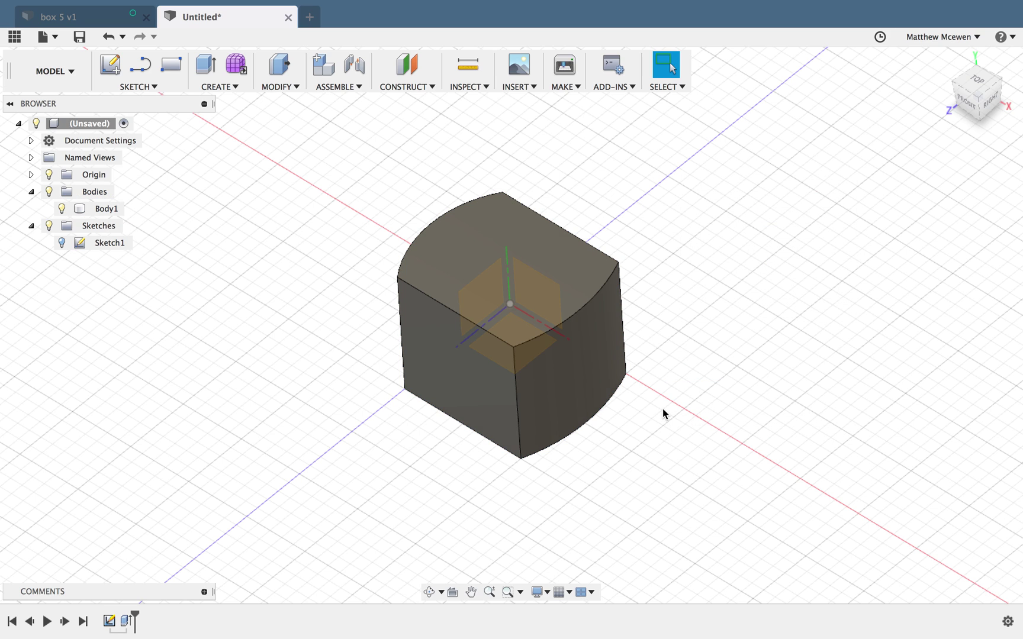
Step: Try selecting five of the body's outer faces individually for a Shell, and clear the face selection
{"action": "left_click", "coordinate": [276, 87]}
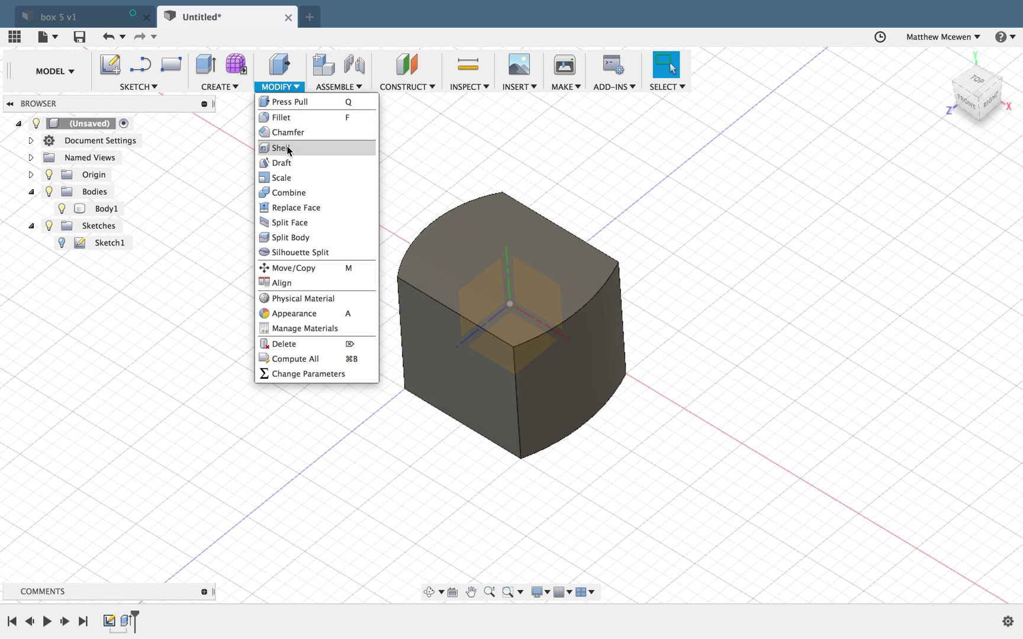
{"action": "left_click", "coordinate": [287, 150]}
{"action": "left_click", "coordinate": [545, 280]}
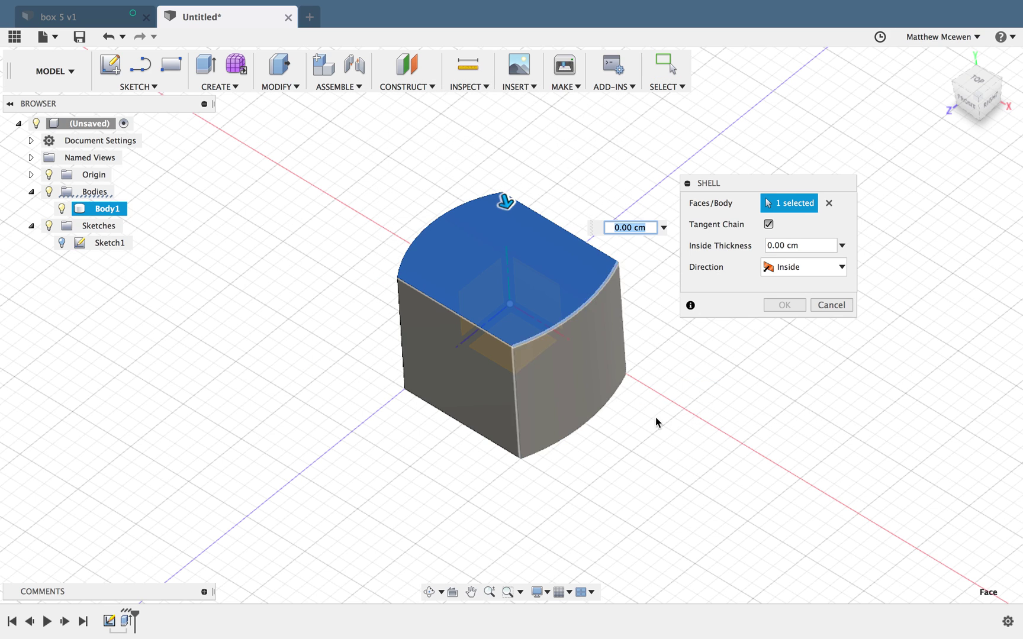
{"action": "left_click", "coordinate": [616, 414]}
{"action": "left_click", "coordinate": [478, 383]}
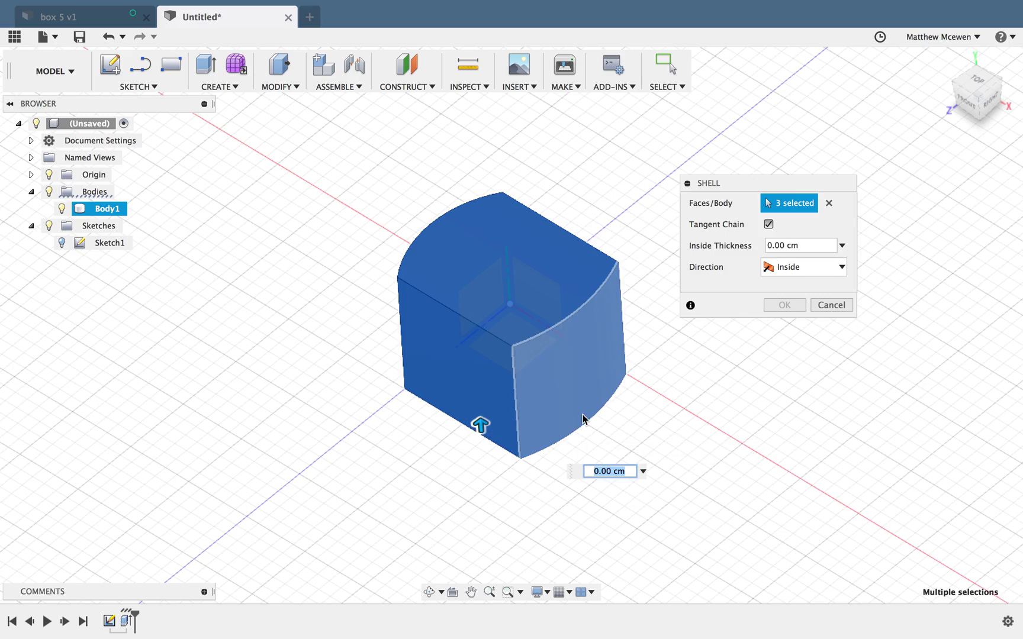
{"action": "middle_click_drag", "start_coordinate": [586, 418], "coordinate": [491, 343], "text": "shift"}
{"action": "left_click", "coordinate": [492, 339]}
{"action": "scroll", "coordinate": [549, 386], "scroll_direction": "down", "scroll_amount": 10, "text": "shift"}
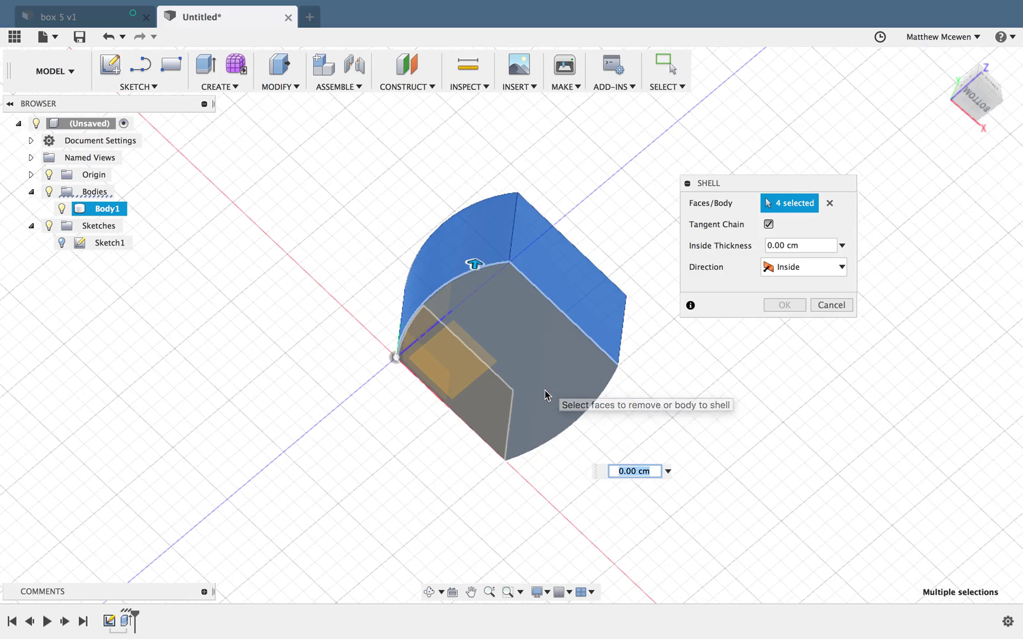
{"action": "left_click", "coordinate": [542, 388]}
{"action": "scroll", "coordinate": [541, 386], "scroll_direction": "up", "scroll_amount": 10, "text": "shift"}
{"action": "scroll", "coordinate": [542, 386], "scroll_direction": "up", "scroll_amount": 5, "text": "shift"}
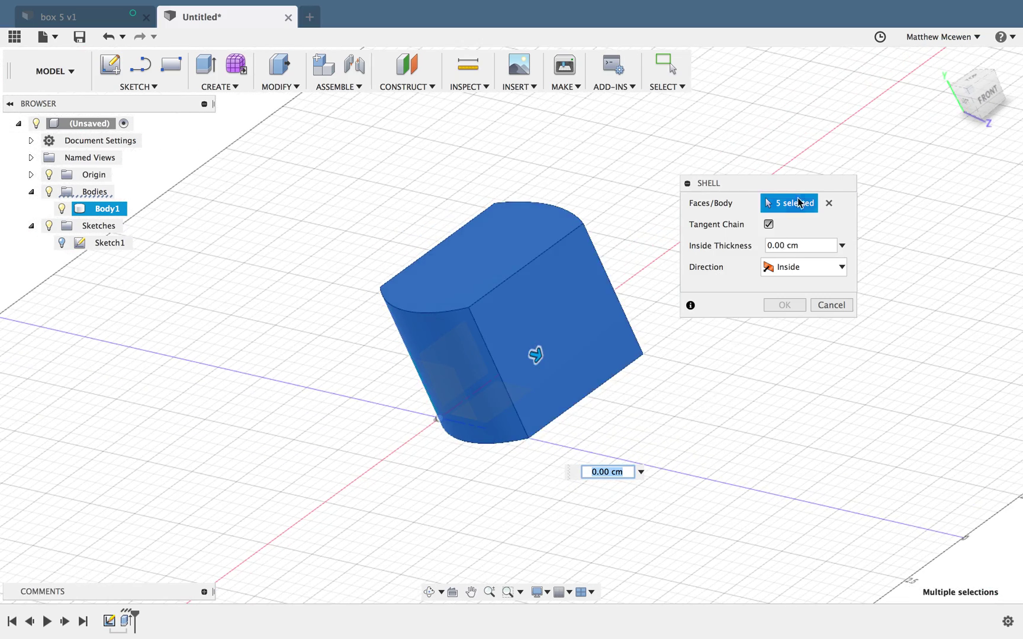
{"action": "left_click", "coordinate": [828, 204]}
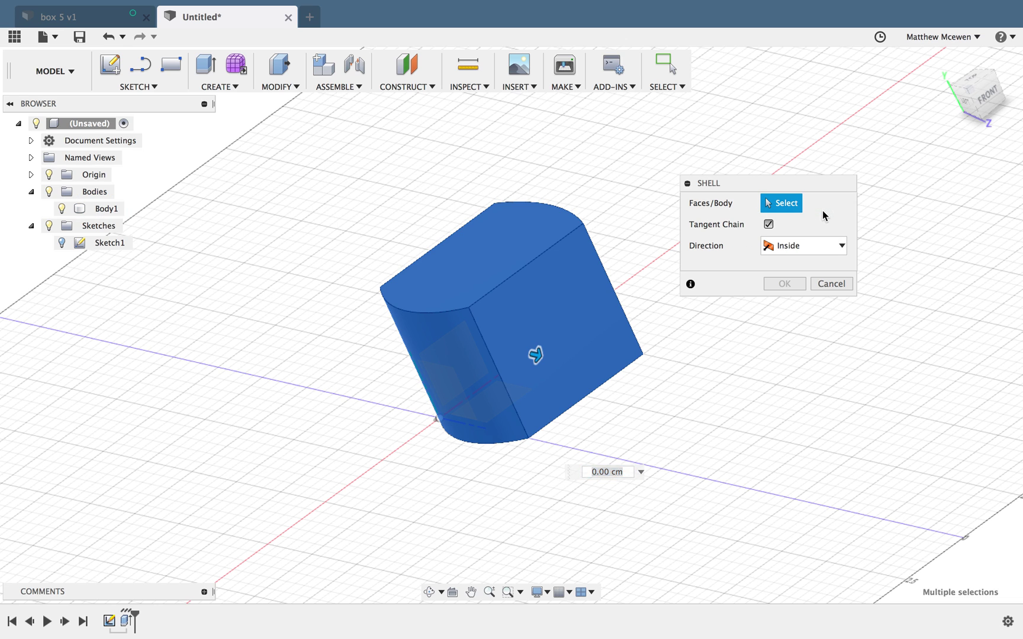
Step: Try to shell the whole body inward with an inside thickness of 0.5 cm
{"action": "left_click", "coordinate": [102, 209]}
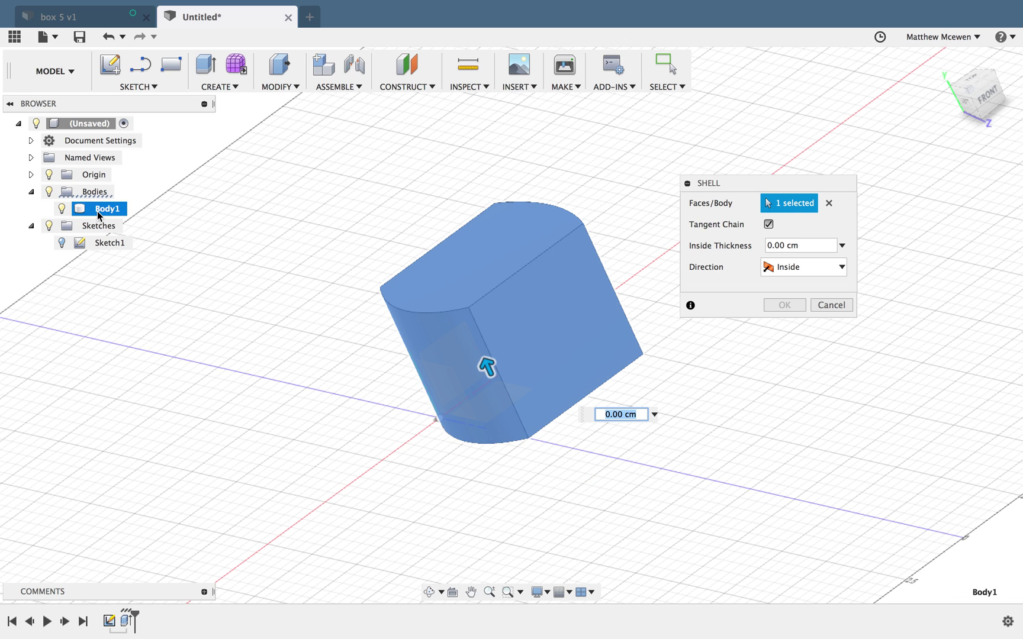
{"action": "scroll", "coordinate": [379, 423], "scroll_direction": "right", "scroll_amount": 5, "text": "shift"}
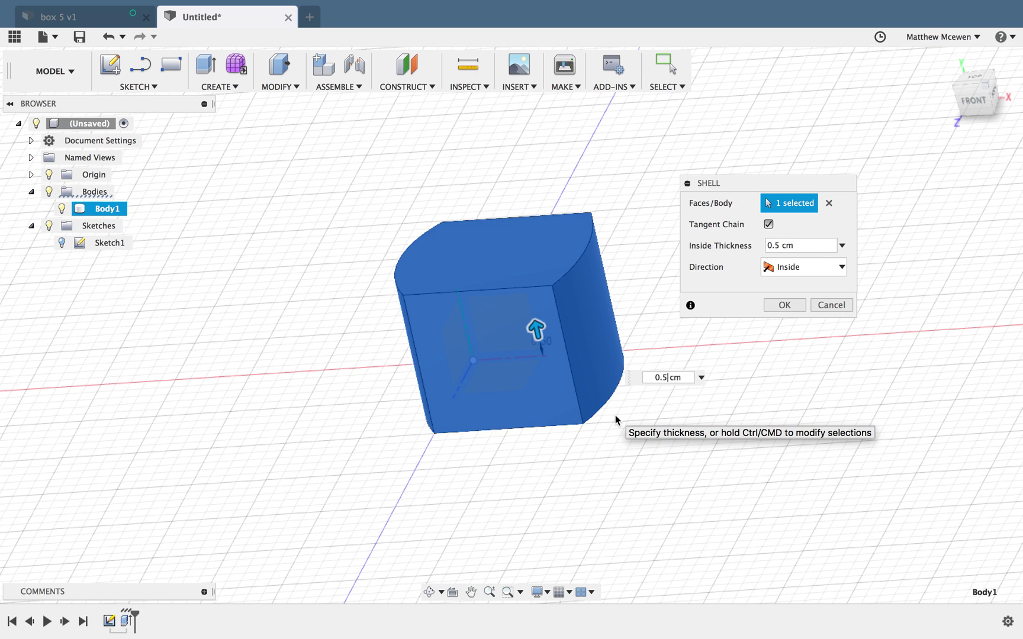
{"action": "key", "text": "Return"}
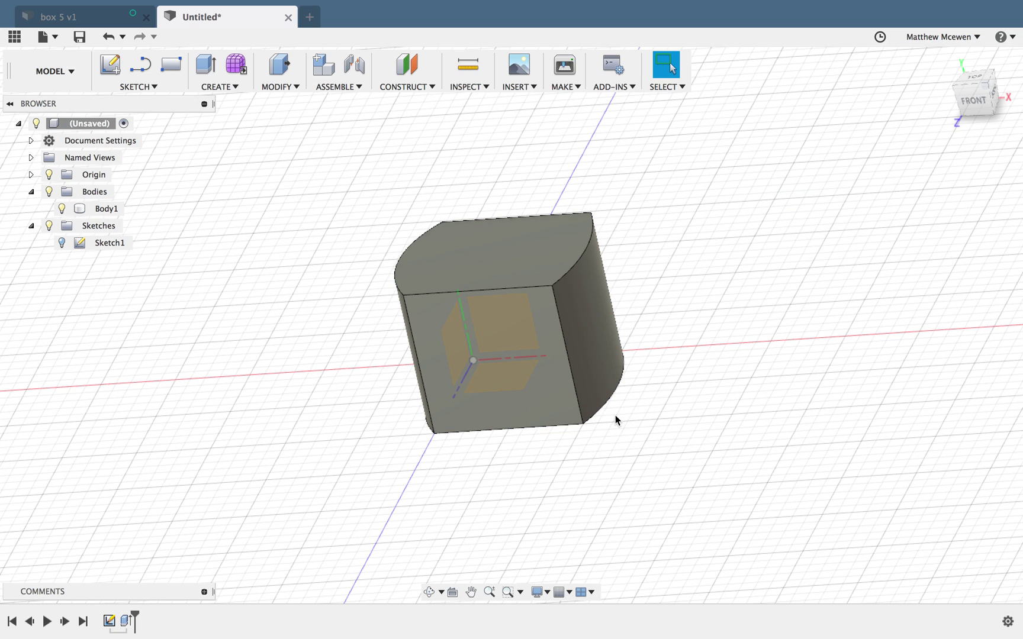
Step: Shell the whole body with the direction Inside and an inside thickness of 3 mm
{"action": "left_click", "coordinate": [293, 86]}
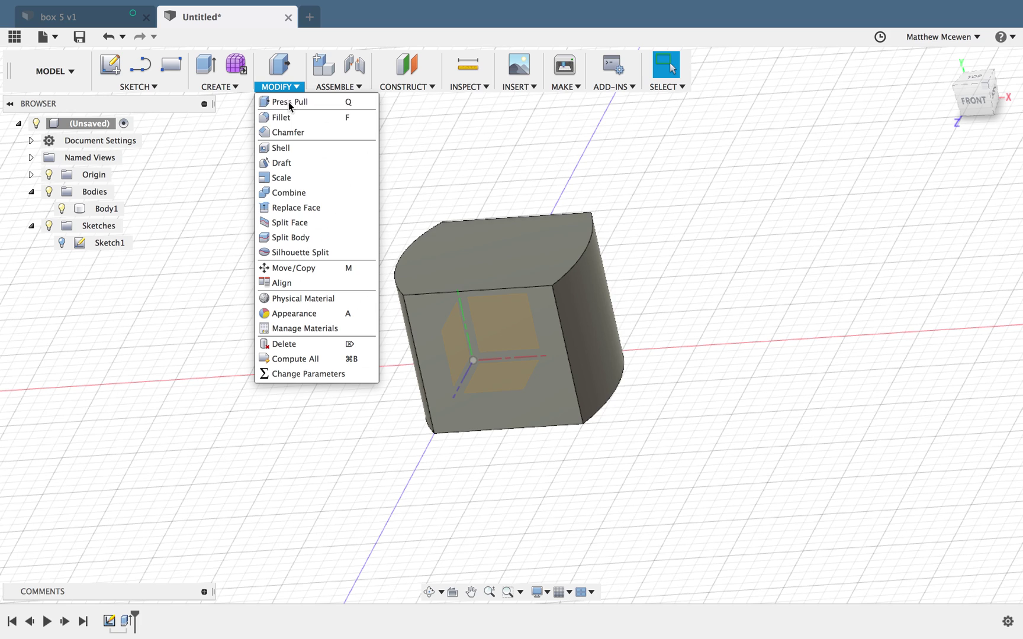
{"action": "left_click", "coordinate": [290, 147]}
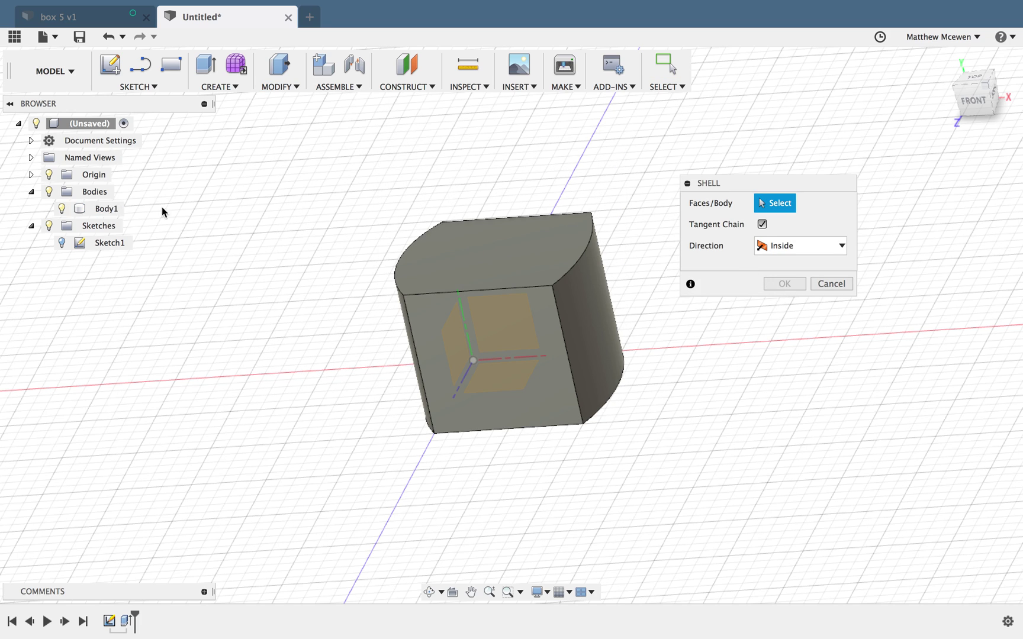
{"action": "left_click", "coordinate": [107, 208]}
{"action": "type", "text": "3"}
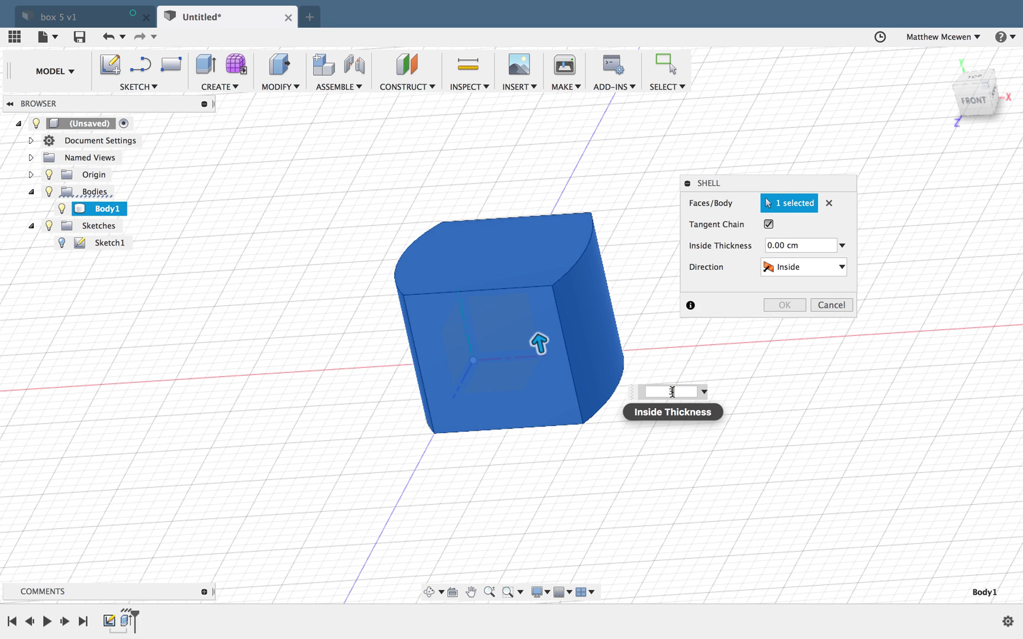
{"action": "type", "text": "mm"}
{"action": "key", "text": "Return"}
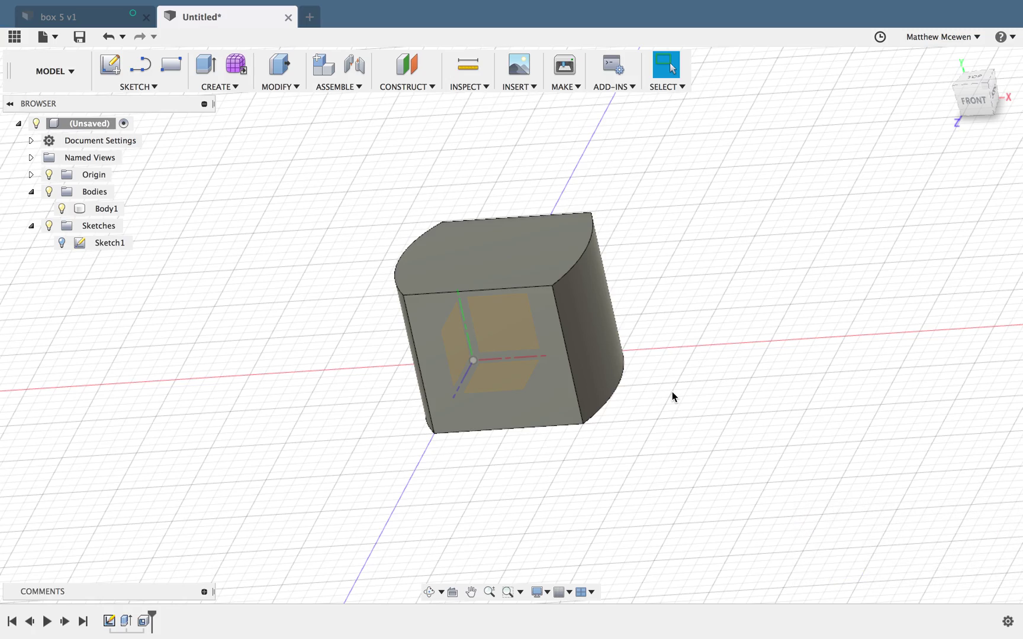
Step: Construct an offset plane from the body's top face at a distance of -0.50 cm
{"action": "scroll", "coordinate": [697, 286], "scroll_direction": "right", "scroll_amount": 5, "text": "shift"}
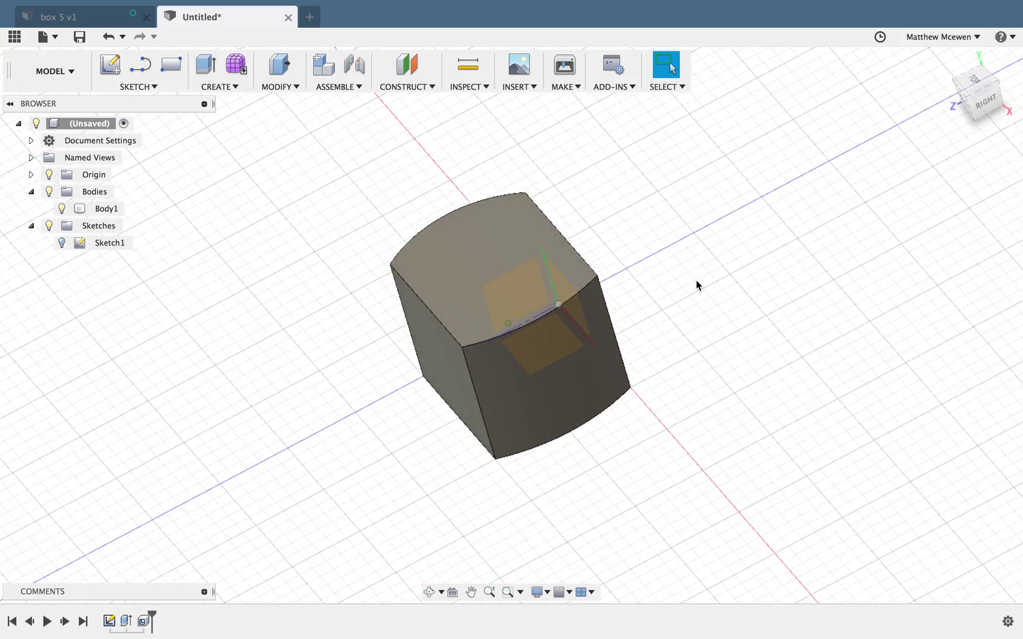
{"action": "scroll", "coordinate": [696, 286], "scroll_direction": "left", "scroll_amount": 5, "text": "shift"}
{"action": "scroll", "coordinate": [697, 286], "scroll_direction": "right", "scroll_amount": 5, "text": "shift"}
{"action": "scroll", "coordinate": [696, 286], "scroll_direction": "left", "scroll_amount": 5, "text": "shift"}
{"action": "scroll", "coordinate": [696, 286], "scroll_direction": "up", "scroll_amount": 5, "text": "shift"}
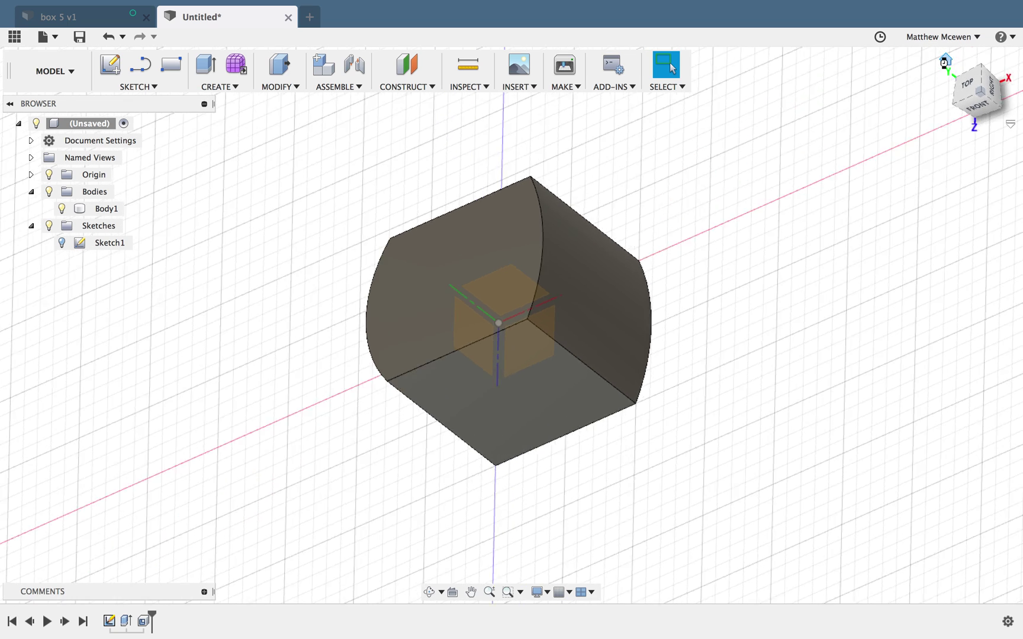
{"action": "left_click", "coordinate": [946, 60]}
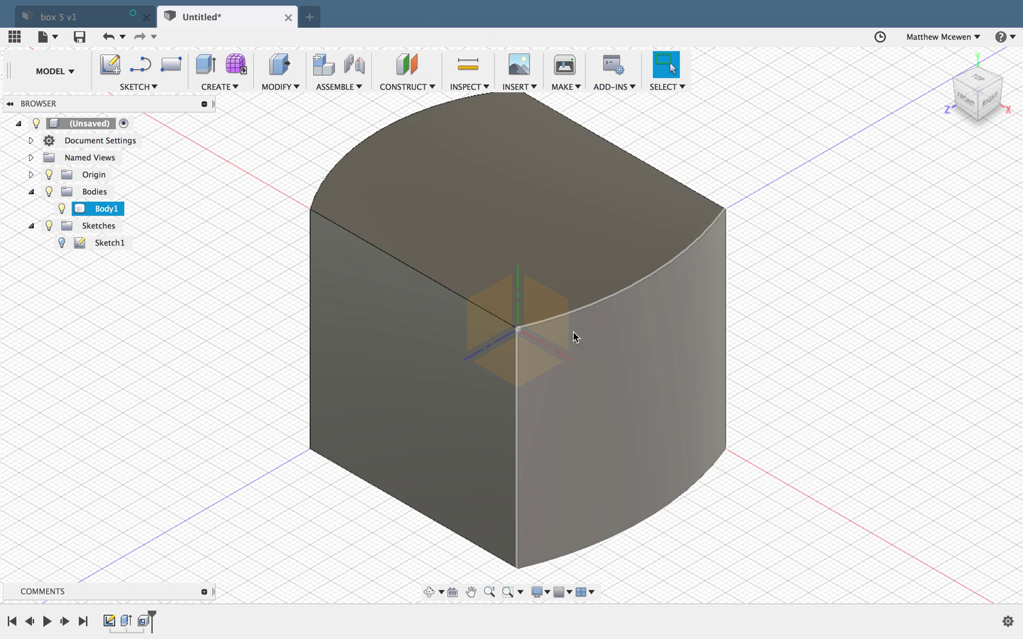
{"action": "left_click", "coordinate": [391, 87]}
{"action": "left_click", "coordinate": [410, 102]}
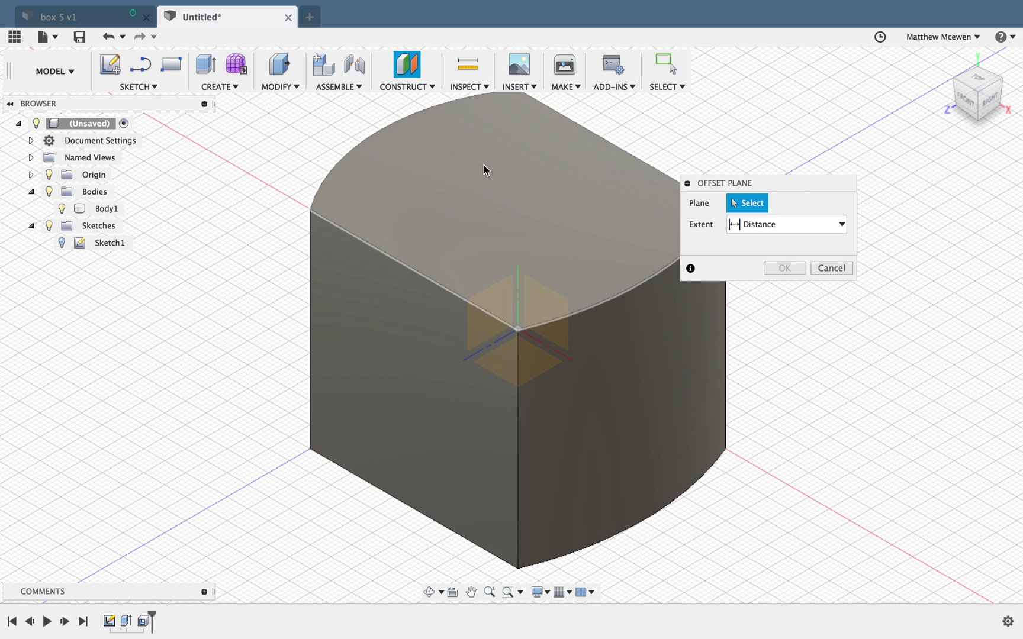
{"action": "left_click", "coordinate": [499, 196]}
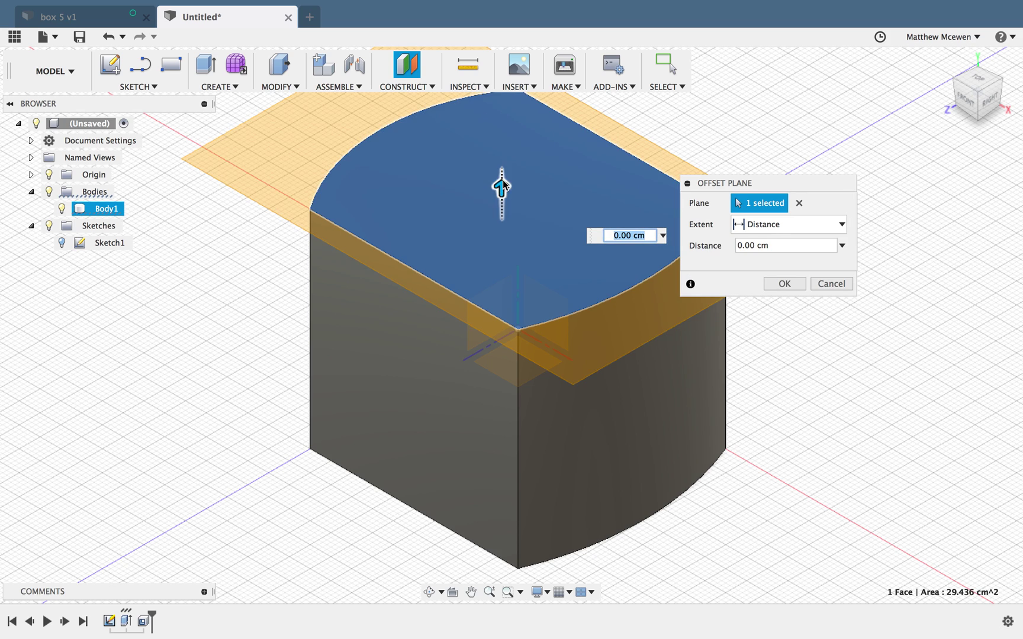
{"action": "left_click_drag", "start_coordinate": [503, 185], "coordinate": [500, 213]}
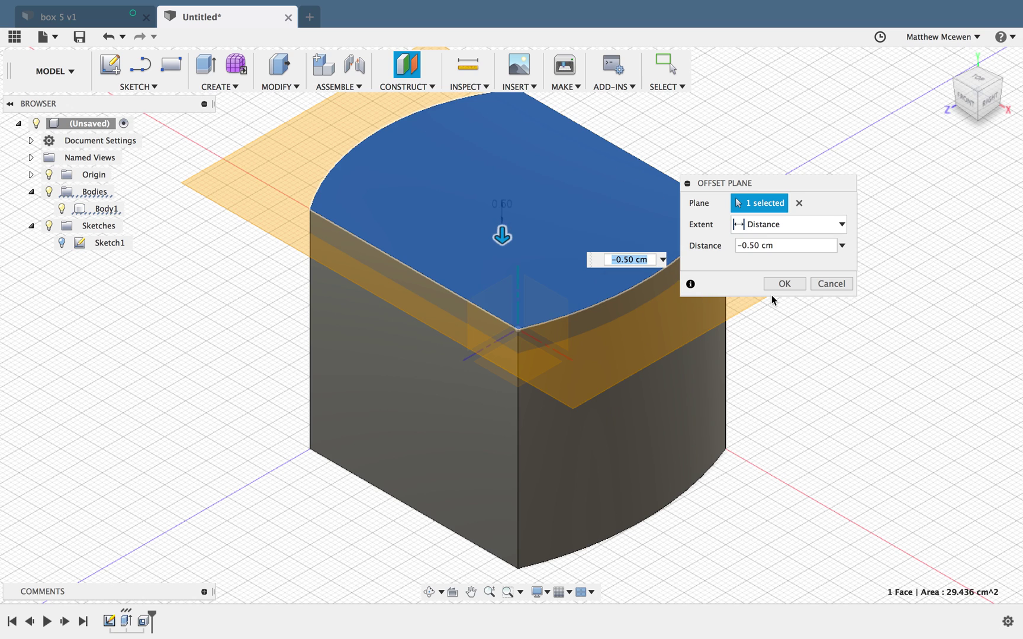
{"action": "left_click", "coordinate": [784, 284]}
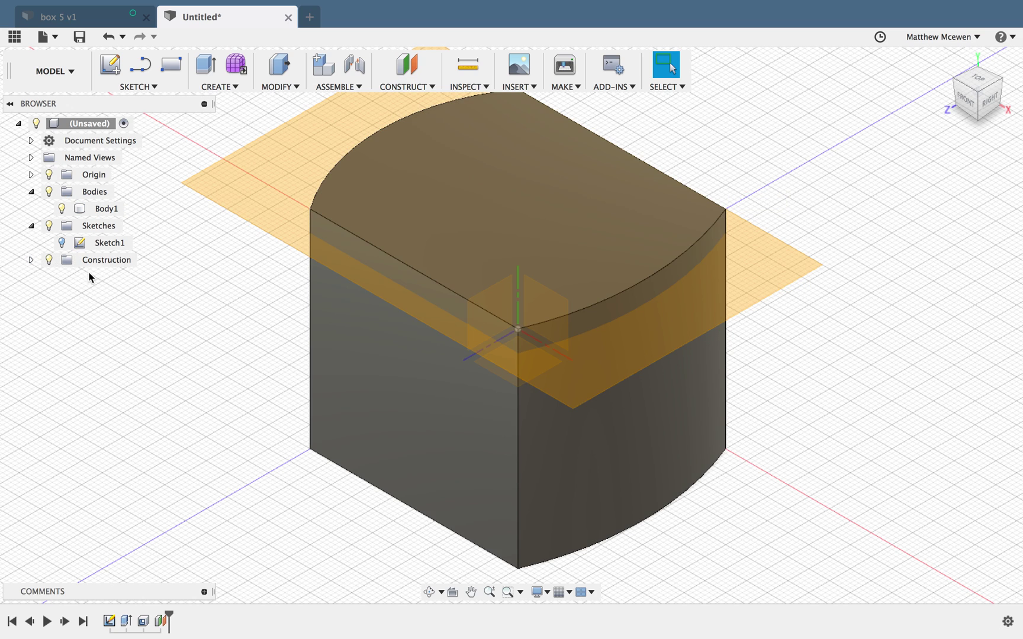
Step: Split the shelled body into two bodies, using the offset construction plane as the splitting tool
{"action": "left_click", "coordinate": [159, 621]}
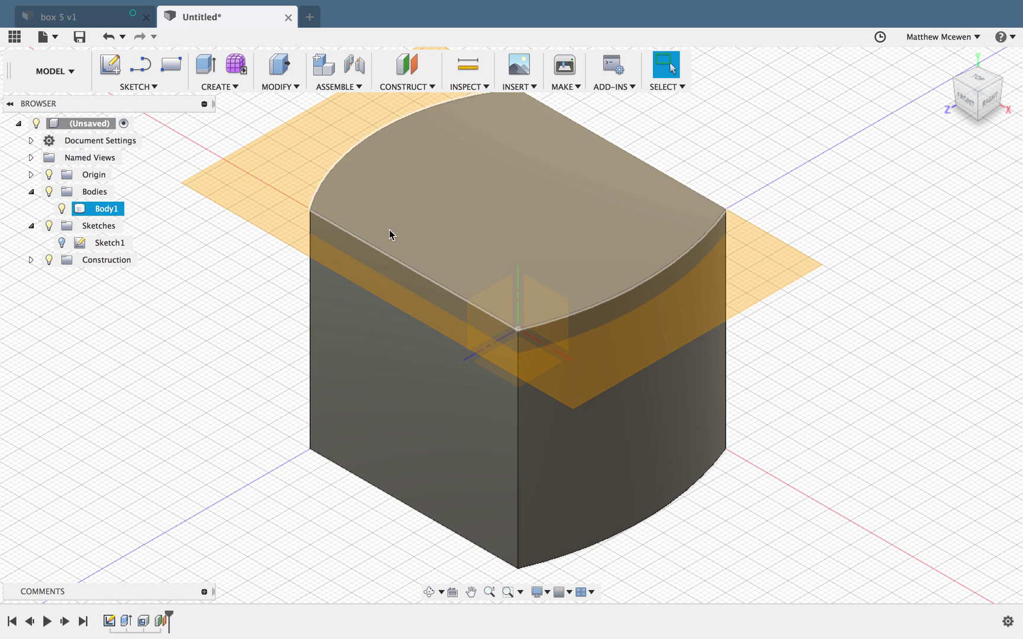
{"action": "key", "text": "Escape"}
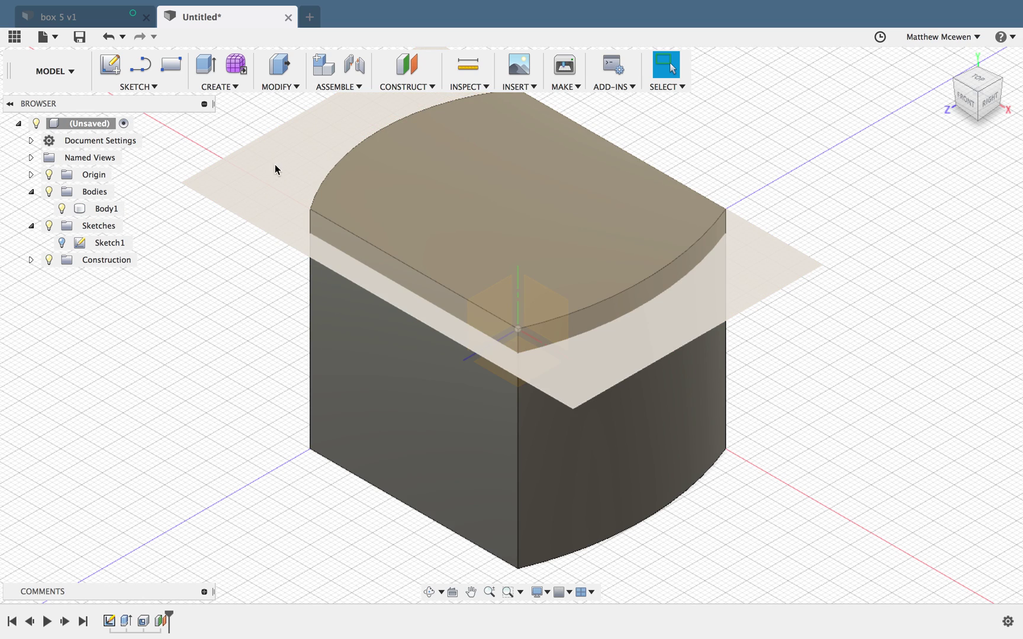
{"action": "left_click", "coordinate": [285, 147]}
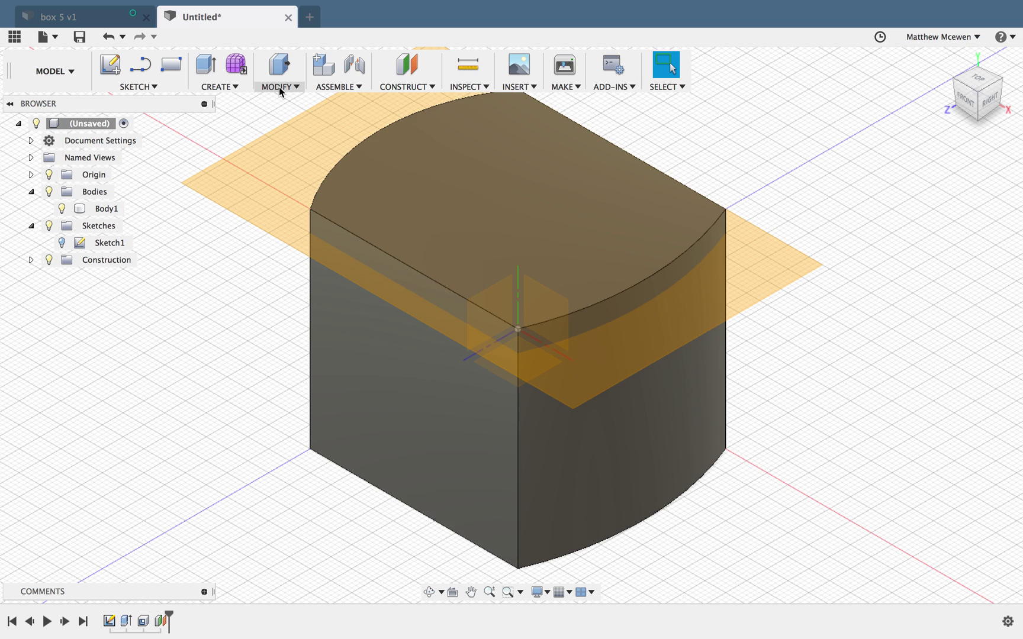
{"action": "left_click", "coordinate": [281, 87]}
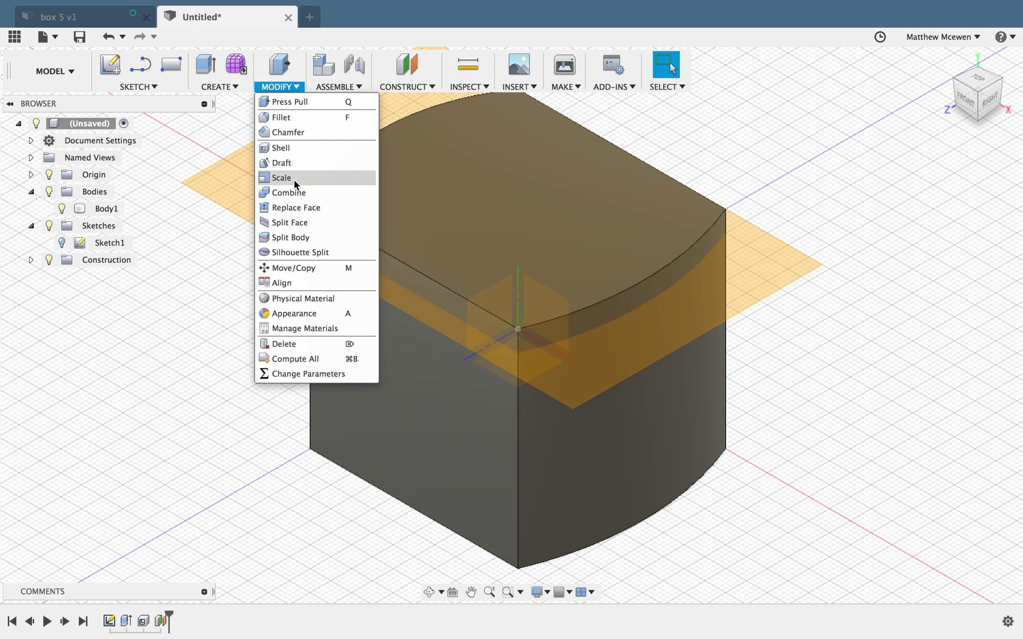
{"action": "left_click", "coordinate": [294, 239]}
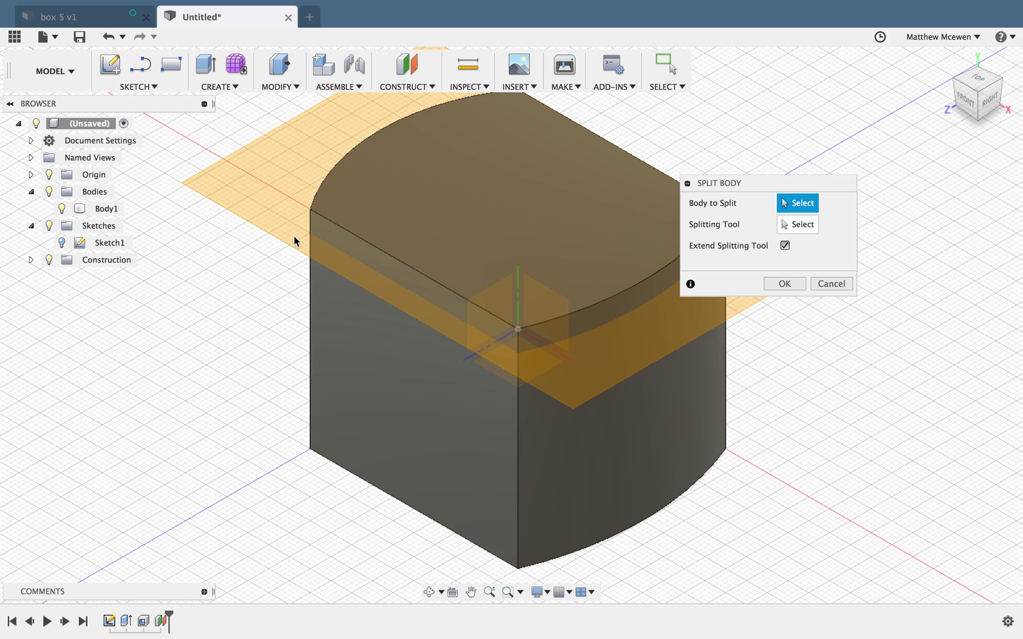
{"action": "left_click", "coordinate": [637, 466]}
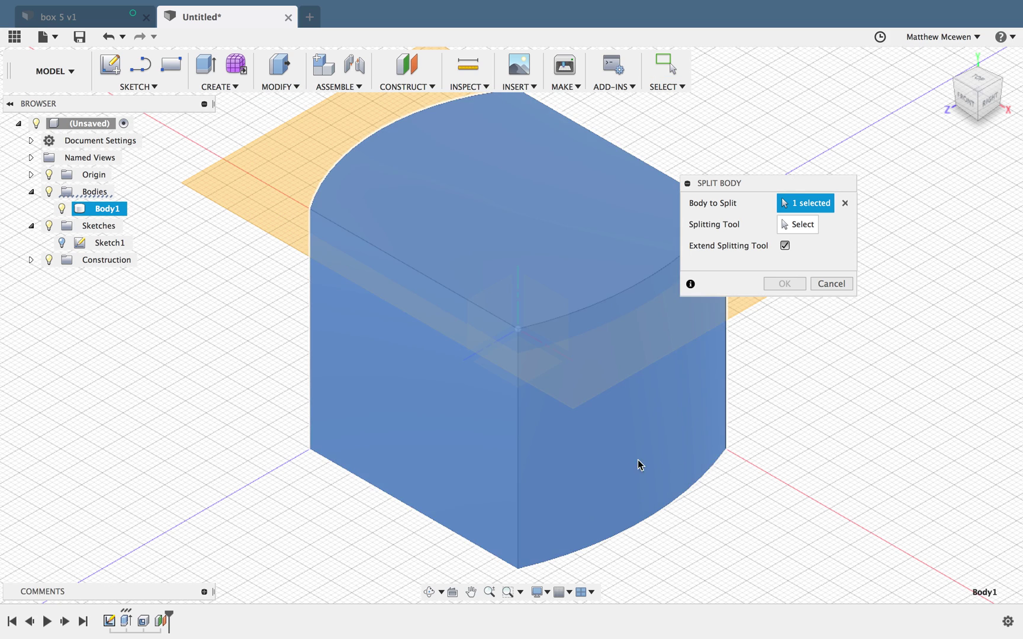
{"action": "left_click", "coordinate": [804, 231]}
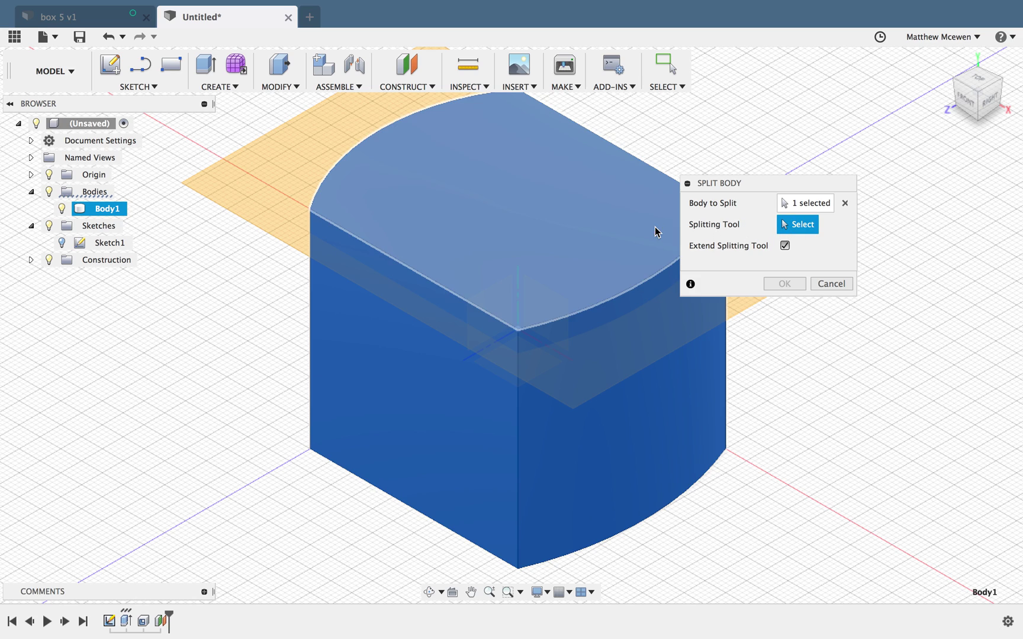
{"action": "left_click", "coordinate": [255, 197]}
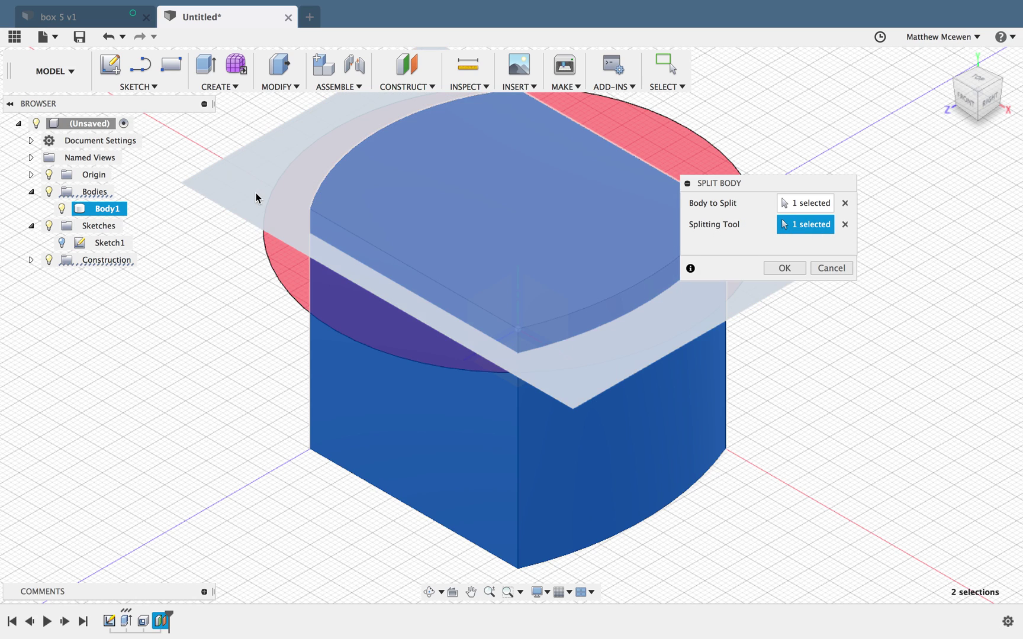
{"action": "left_click", "coordinate": [793, 268]}
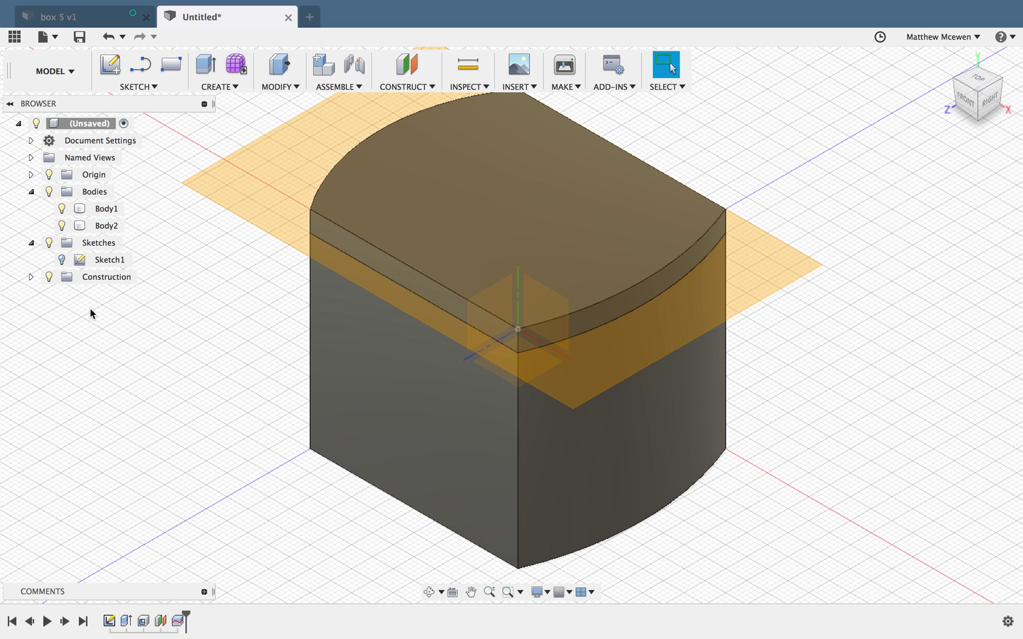
Step: Rename the lower body as box and the upper body as Lid
{"action": "scroll", "coordinate": [91, 308], "scroll_direction": "left", "scroll_amount": 5, "text": "shift"}
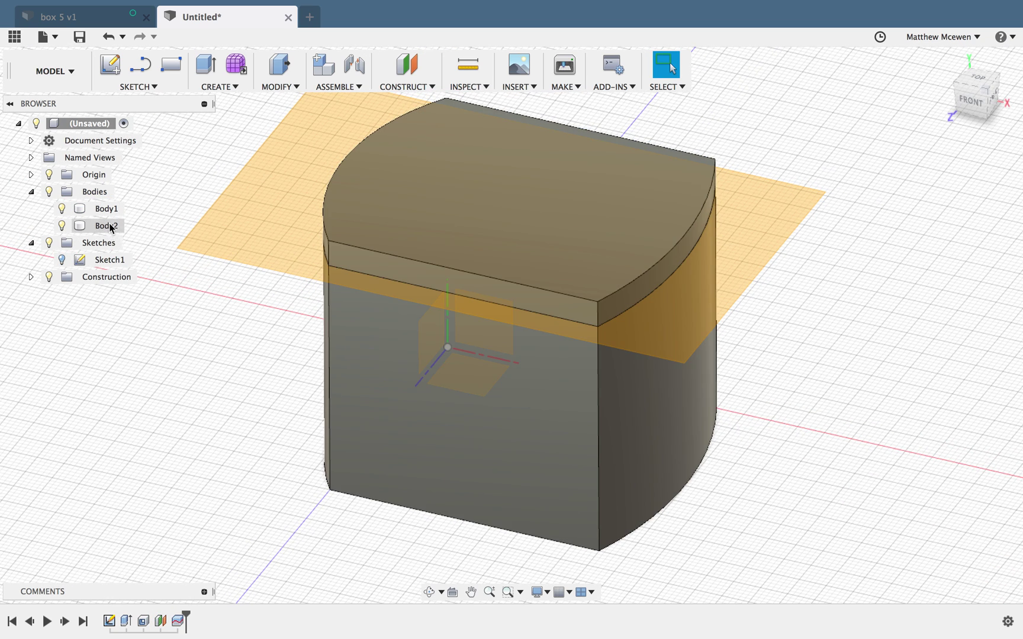
{"action": "double_click", "coordinate": [106, 209]}
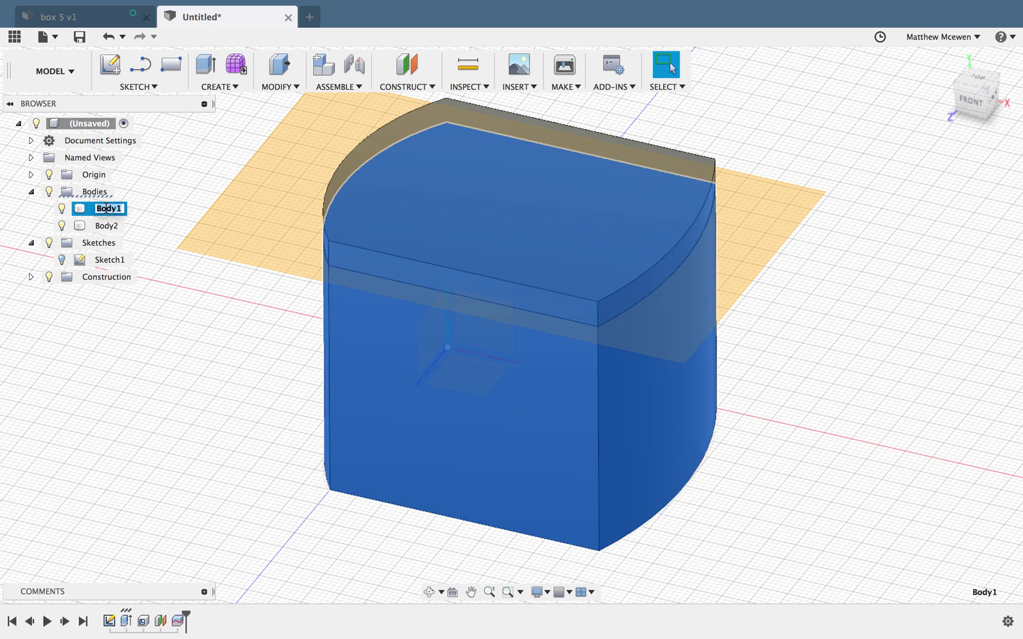
{"action": "left_click", "coordinate": [138, 237]}
{"action": "double_click", "coordinate": [107, 225]}
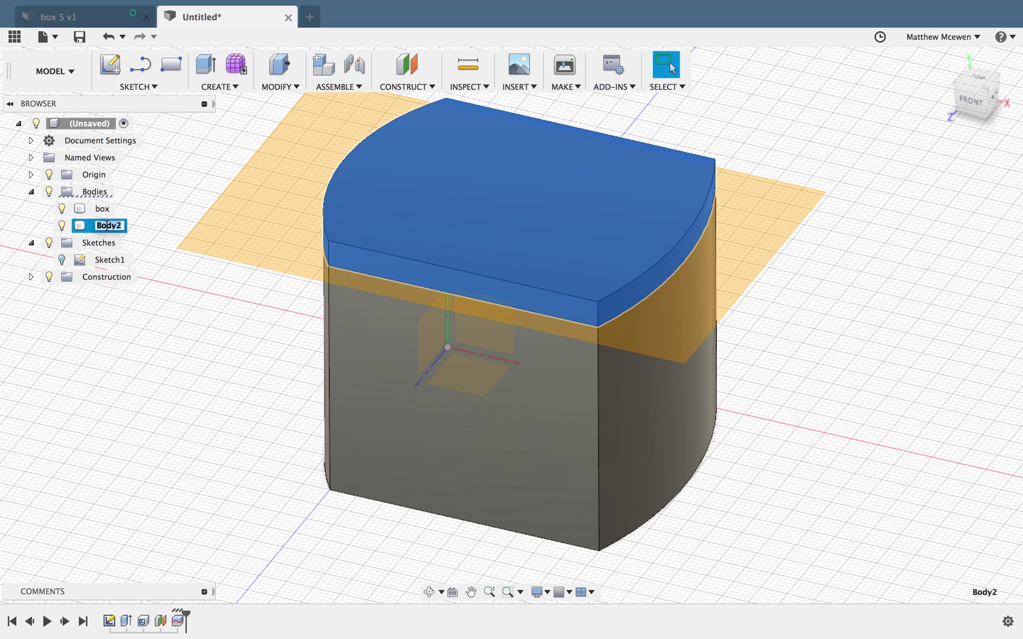
{"action": "type", "text": "Lid"}
{"action": "left_click", "coordinate": [169, 362]}
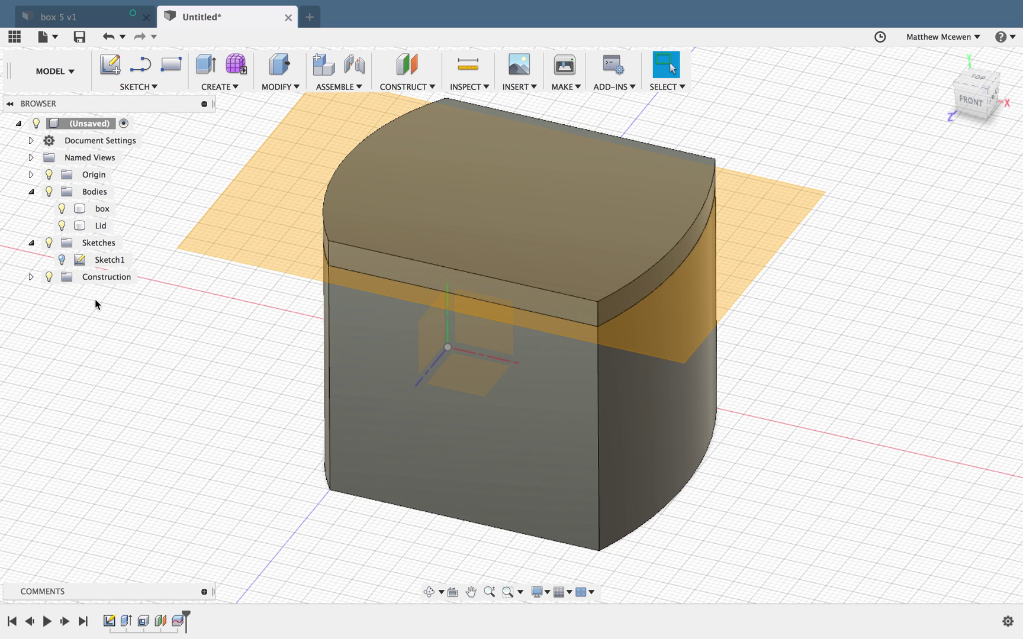
Step: Hide the offset construction plane while keeping the Construction folder visible
{"action": "left_click", "coordinate": [49, 277]}
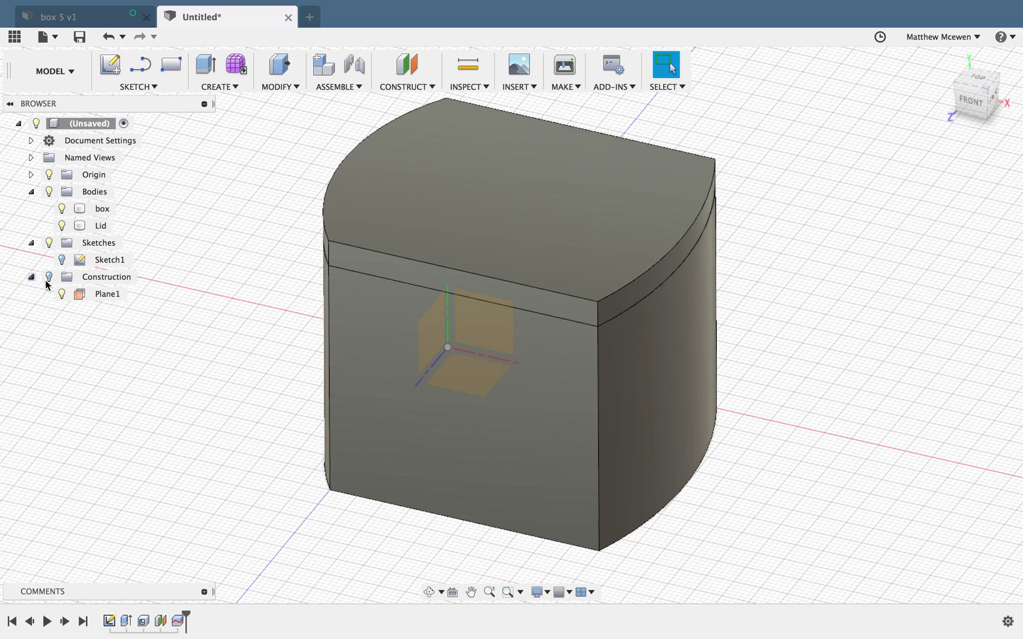
{"action": "left_click", "coordinate": [49, 277]}
{"action": "left_click", "coordinate": [61, 294]}
{"action": "left_click", "coordinate": [347, 300]}
{"action": "left_click", "coordinate": [237, 292]}
{"action": "key", "text": "m"}
{"action": "left_click", "coordinate": [448, 219]}
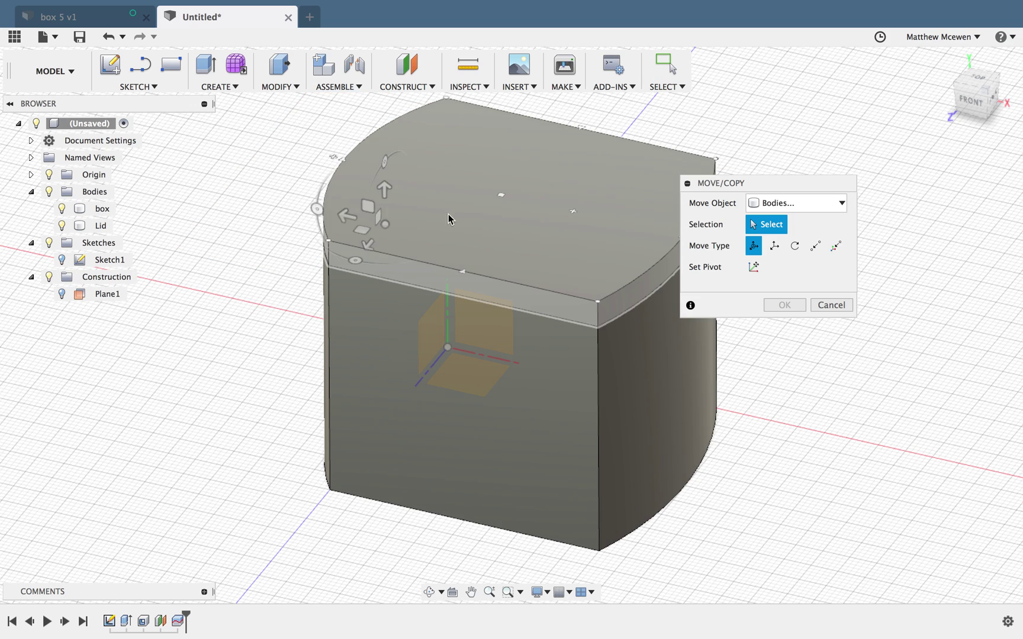
{"action": "left_click_drag", "start_coordinate": [425, 222], "coordinate": [512, 240]}
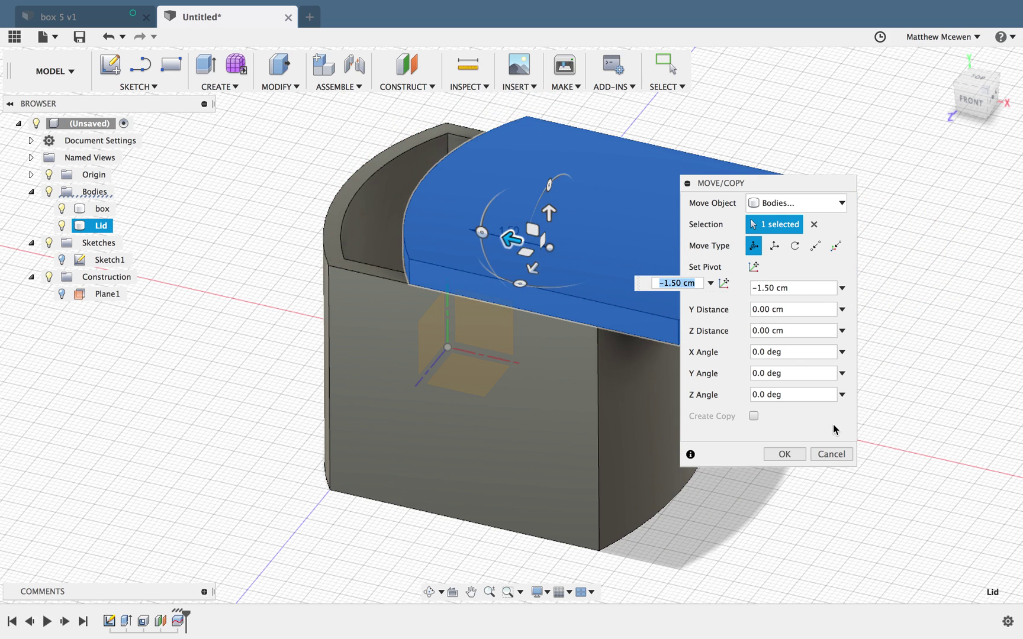
{"action": "left_click", "coordinate": [830, 454]}
Step: Move the Lid body clear of the box with an X distance of -6.80 cm
{"action": "key", "text": "m"}
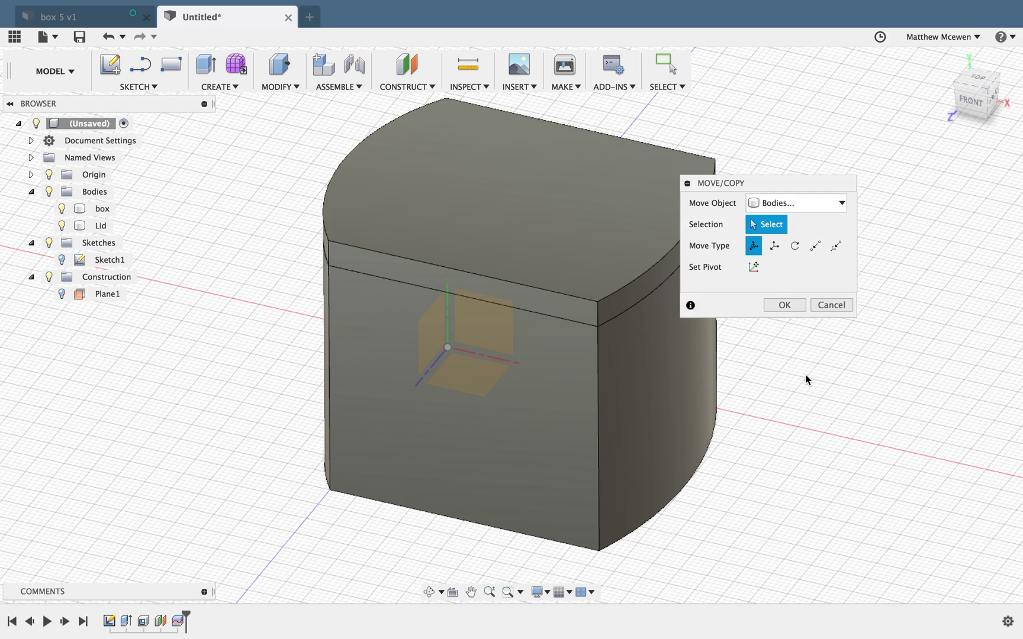
{"action": "left_click", "coordinate": [534, 231]}
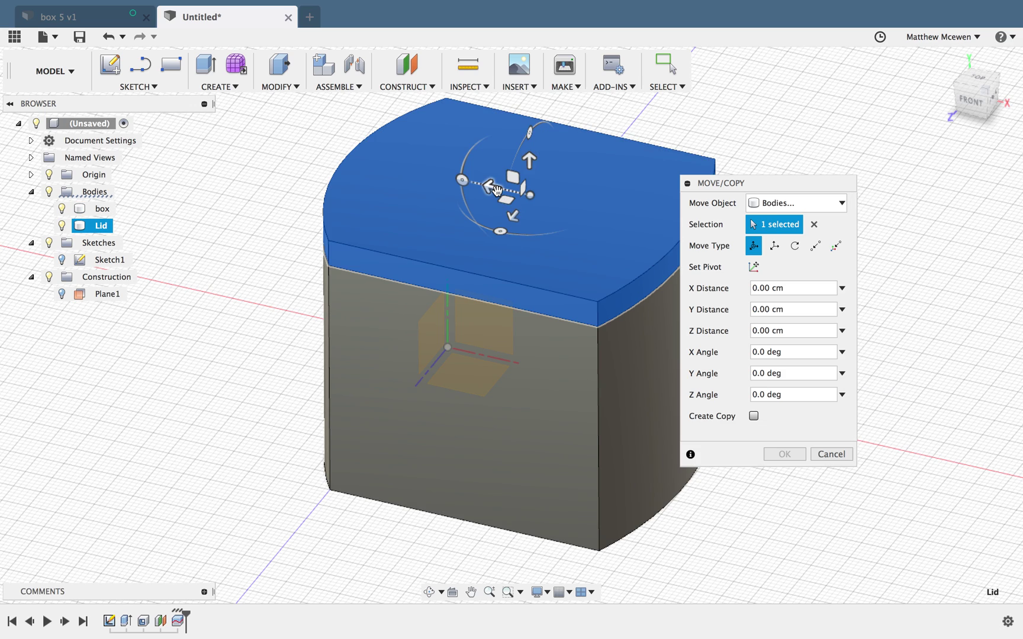
{"action": "left_click_drag", "start_coordinate": [492, 187], "coordinate": [809, 257]}
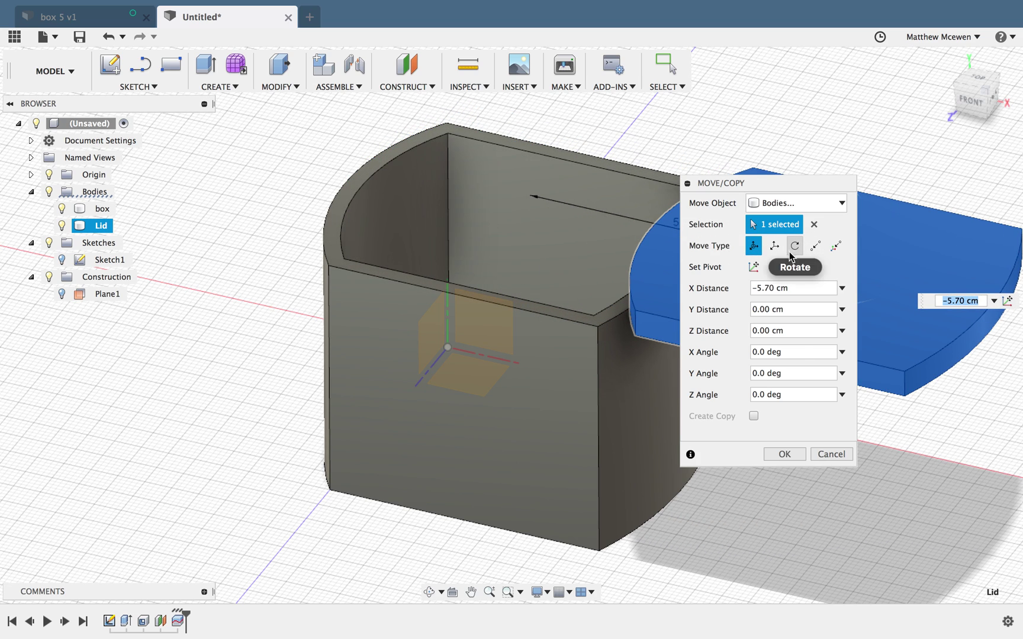
{"action": "left_click", "coordinate": [786, 177]}
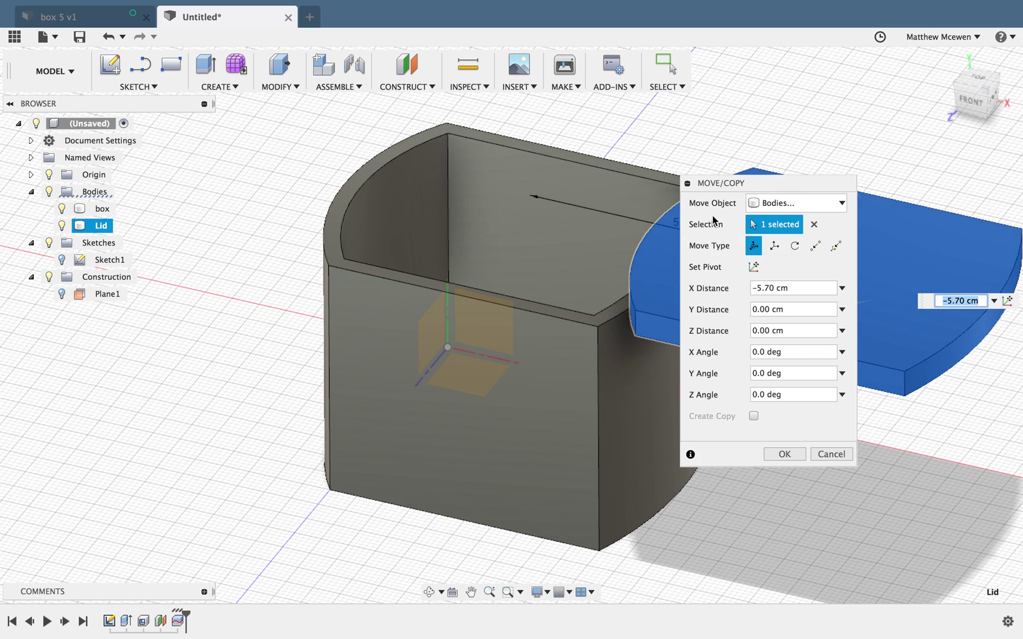
{"action": "left_click_drag", "start_coordinate": [772, 185], "coordinate": [299, 105]}
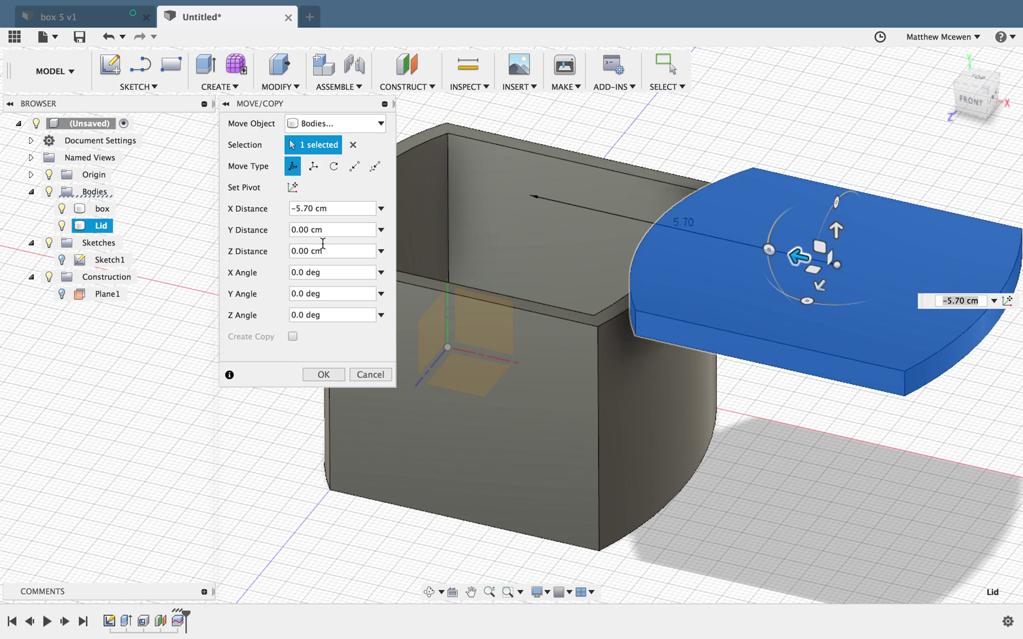
{"action": "left_click_drag", "start_coordinate": [799, 256], "coordinate": [858, 270]}
{"action": "left_click", "coordinate": [324, 374]}
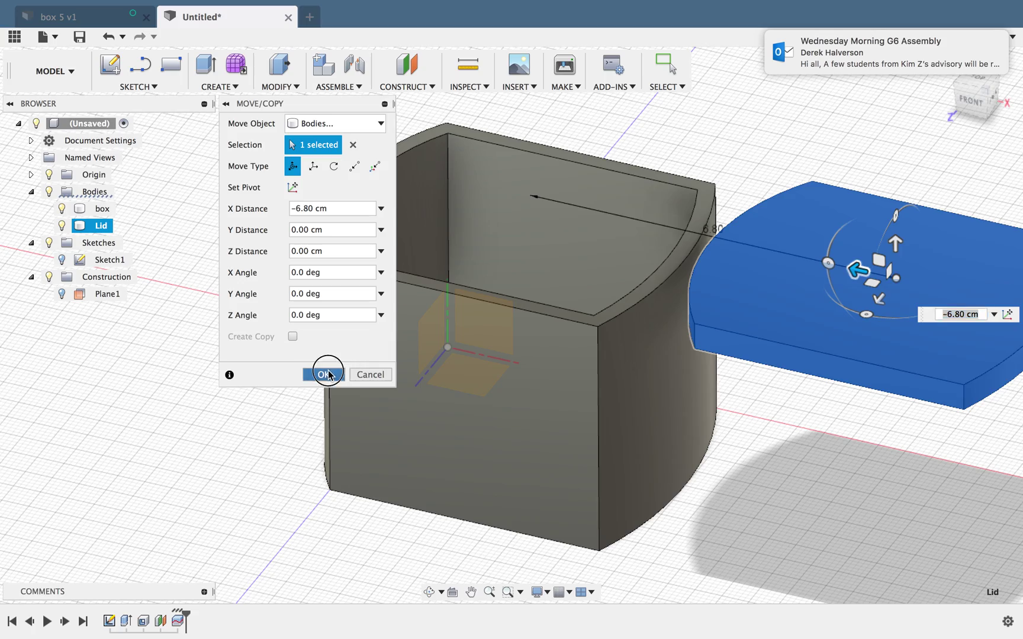
Step: Examine the open box and the separated lid from above and below, and compare them with the finished model in box 5 v1
{"action": "scroll", "coordinate": [746, 473], "scroll_direction": "down", "scroll_amount": 10, "text": "shift"}
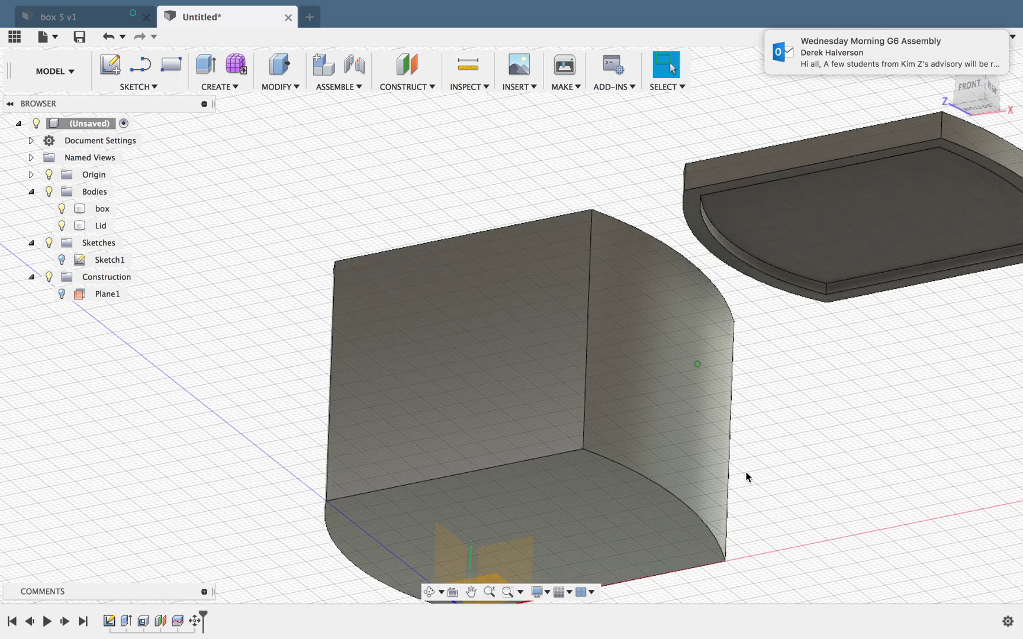
{"action": "scroll", "coordinate": [746, 473], "scroll_direction": "up", "scroll_amount": 10, "text": "shift"}
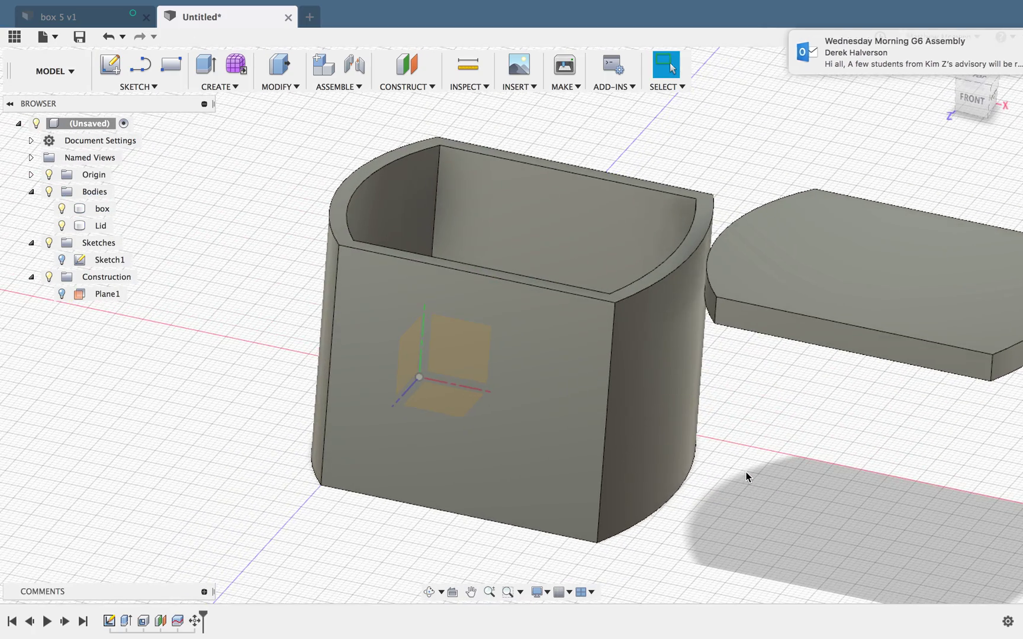
{"action": "scroll", "coordinate": [746, 473], "scroll_direction": "right", "scroll_amount": 8, "text": "shift"}
{"action": "middle_click_drag", "start_coordinate": [746, 471], "coordinate": [692, 470], "text": "shift"}
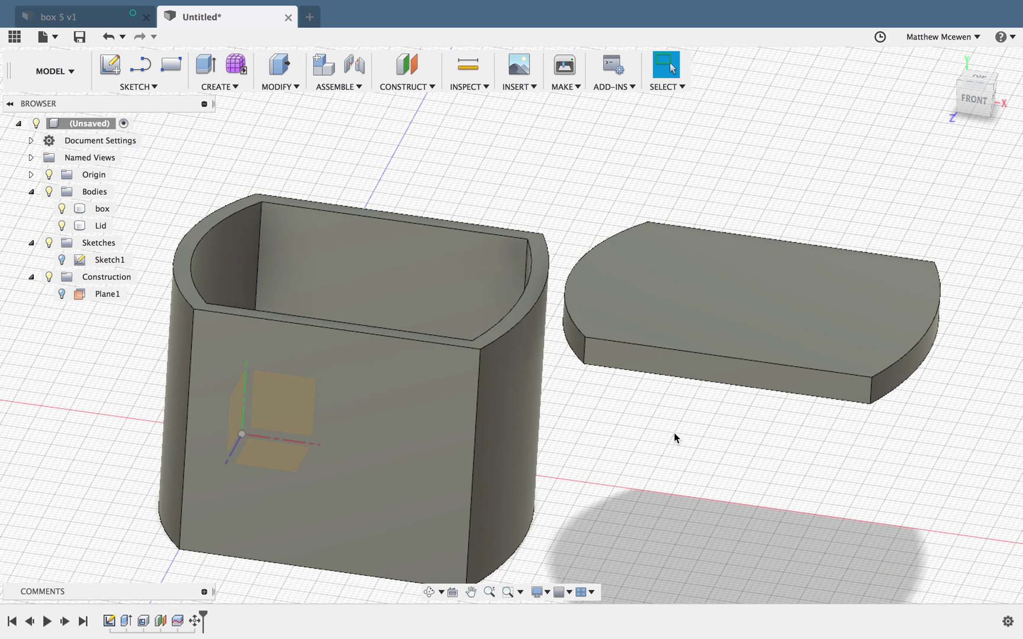
{"action": "scroll", "coordinate": [674, 433], "scroll_direction": "down", "scroll_amount": 5, "text": "shift"}
{"action": "scroll", "coordinate": [674, 433], "scroll_direction": "up", "scroll_amount": 5, "text": "shift"}
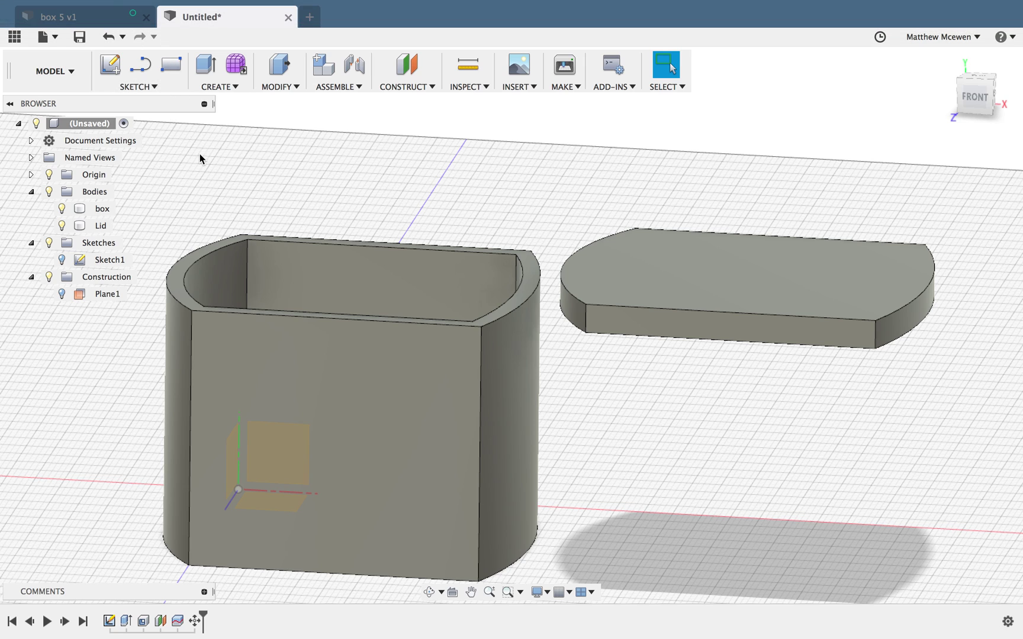
{"action": "left_click", "coordinate": [103, 24]}
{"action": "left_click", "coordinate": [210, 18]}
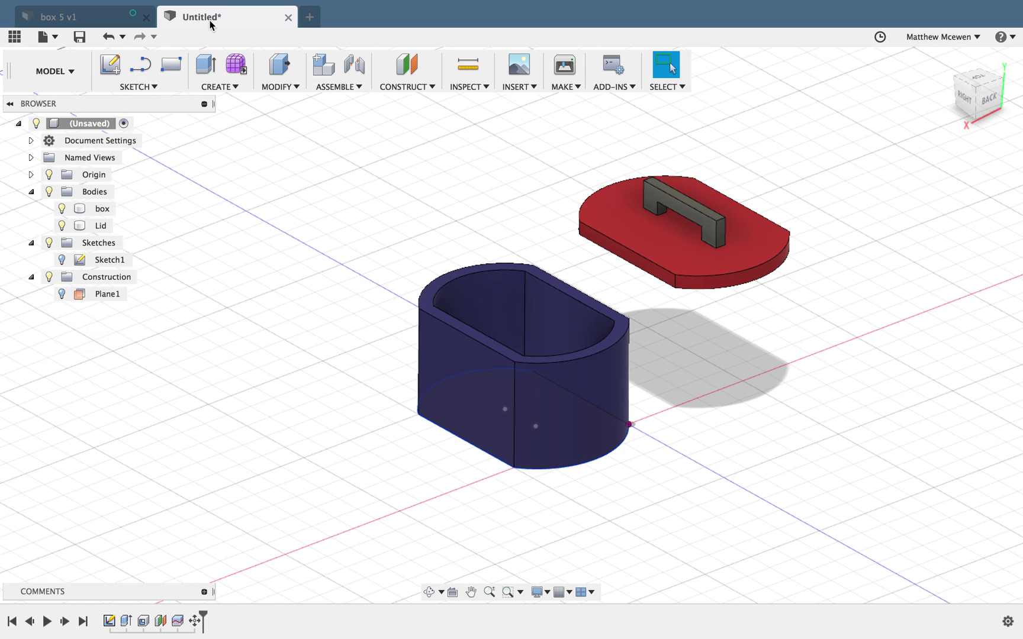
{"action": "left_click", "coordinate": [693, 255]}
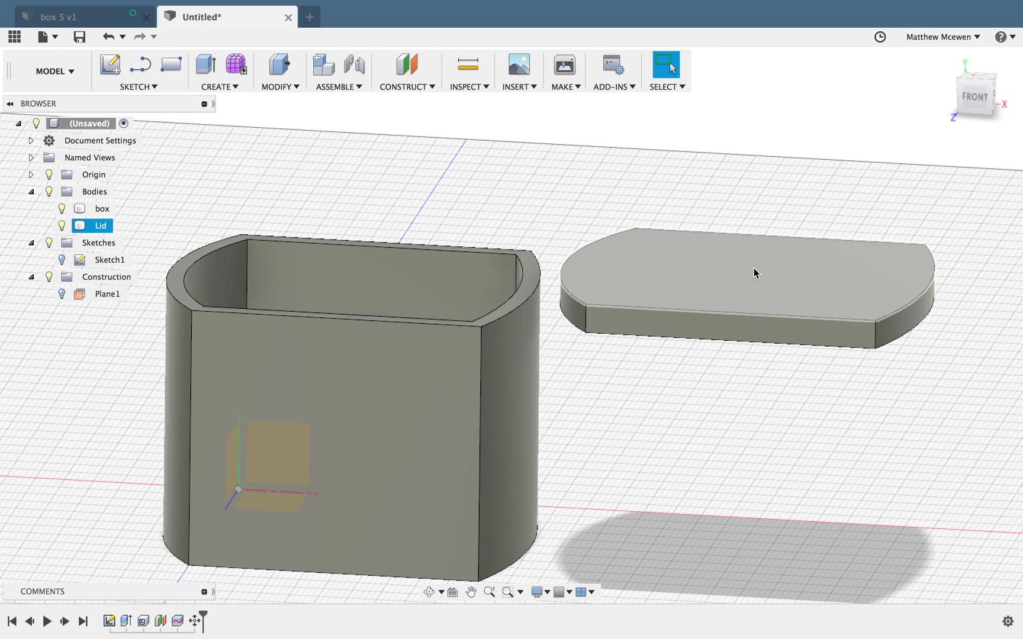
{"action": "left_click", "coordinate": [477, 148]}
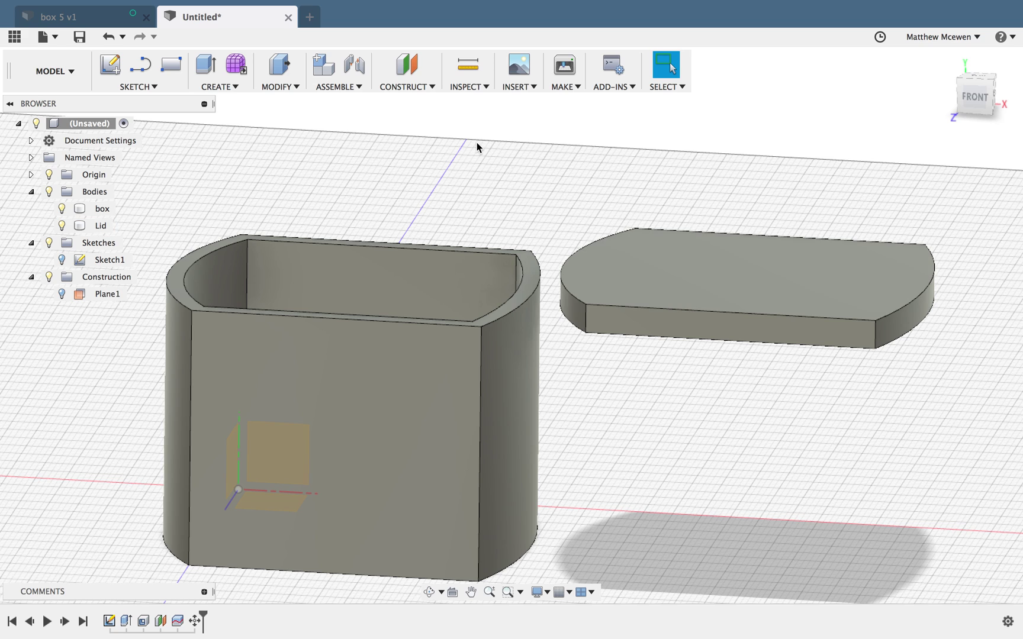
Step: Try to add a box about 2.35 cm long, 0.50 cm wide and 0.60 cm high on the lid's top face
{"action": "left_click", "coordinate": [218, 87]}
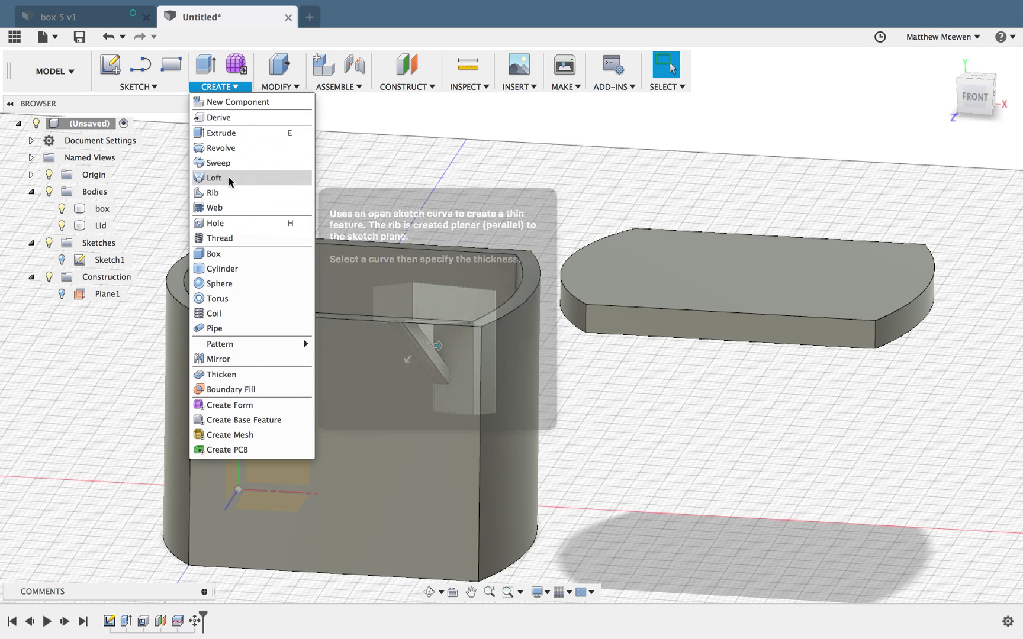
{"action": "left_click", "coordinate": [224, 256]}
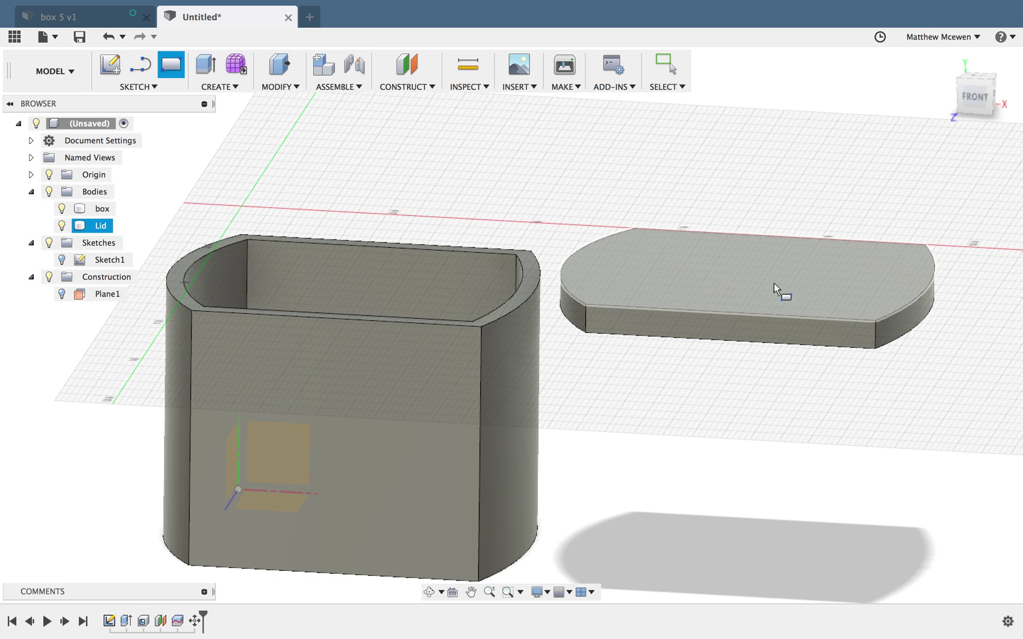
{"action": "left_click", "coordinate": [729, 280]}
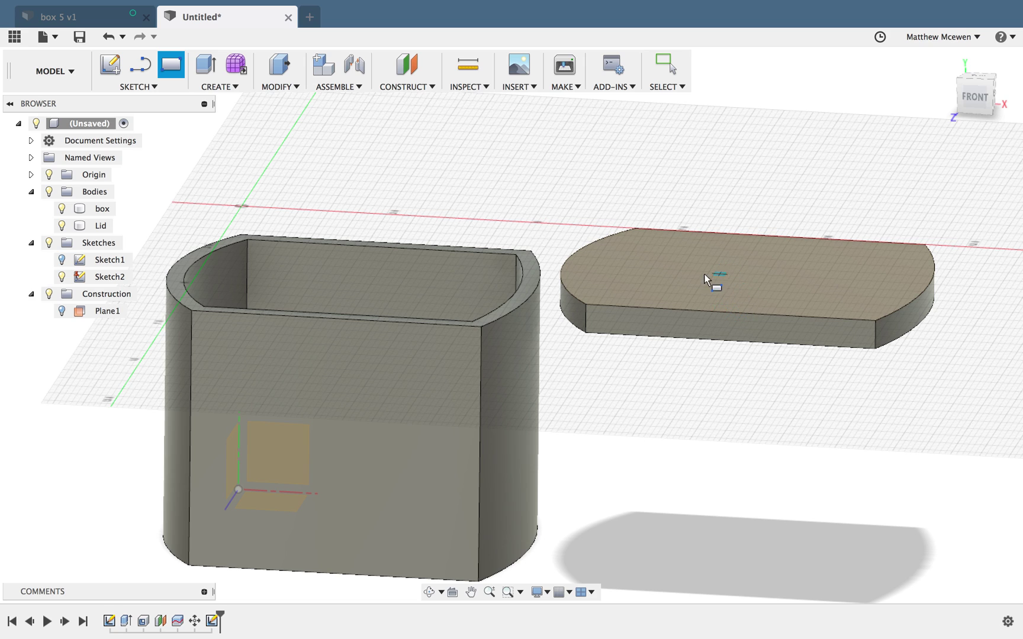
{"action": "left_click", "coordinate": [676, 264]}
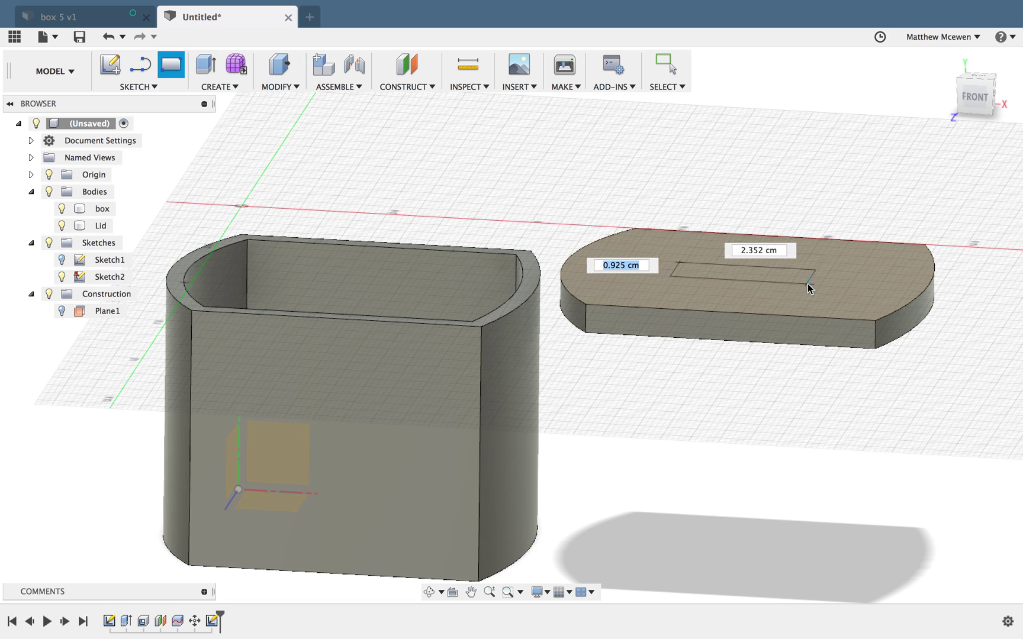
{"action": "left_click", "coordinate": [811, 283]}
{"action": "left_click_drag", "start_coordinate": [747, 264], "coordinate": [743, 221]}
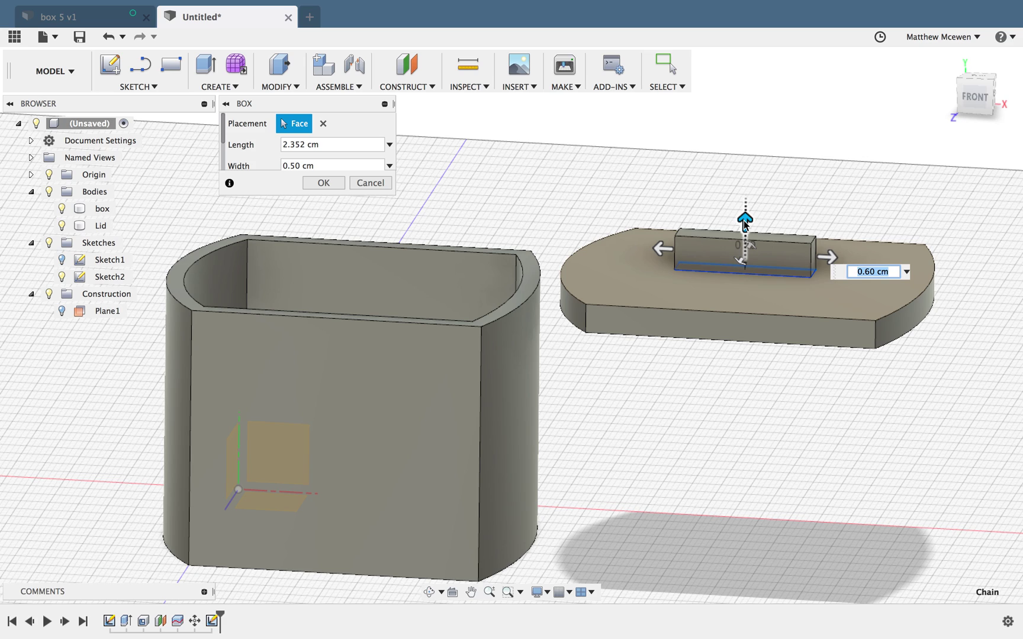
{"action": "left_click", "coordinate": [368, 183]}
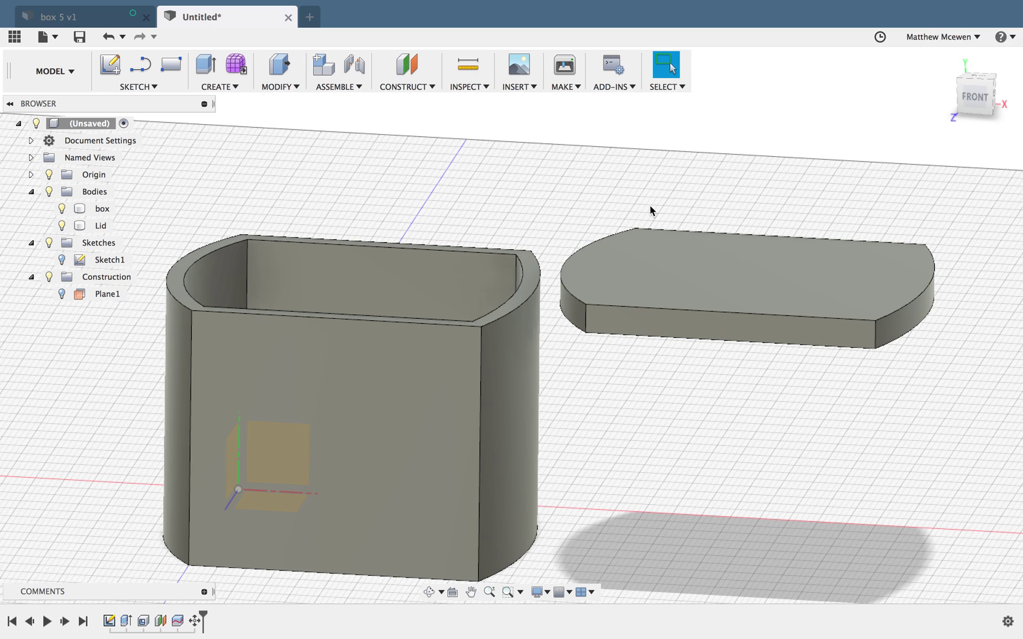
{"action": "scroll", "coordinate": [650, 207], "scroll_direction": "up", "scroll_amount": 5, "text": "shift"}
{"action": "scroll", "coordinate": [644, 201], "scroll_direction": "right", "scroll_amount": 5, "text": "shift"}
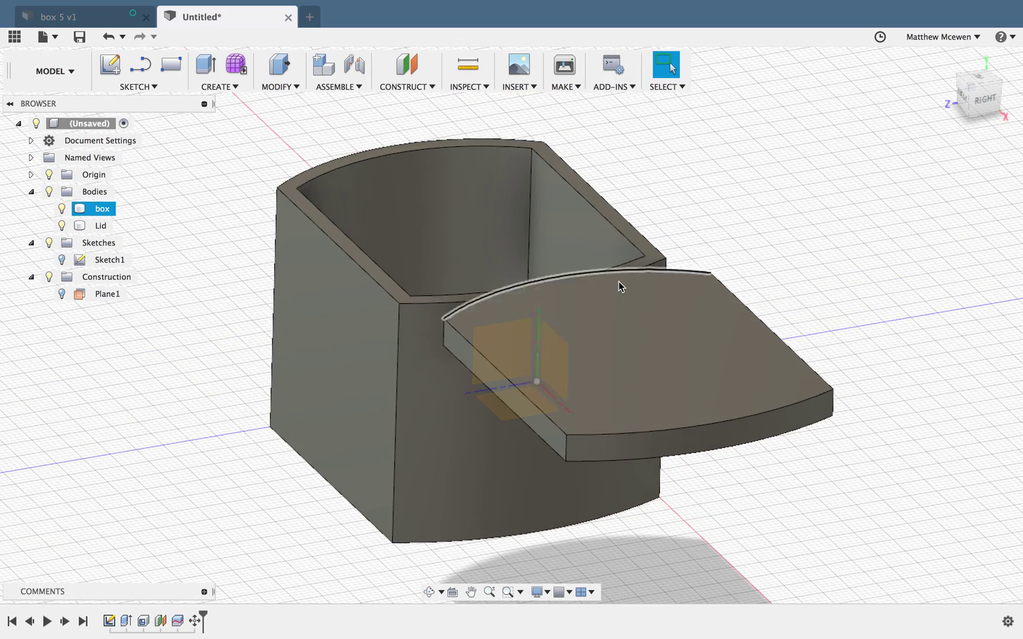
{"action": "left_click", "coordinate": [591, 288]}
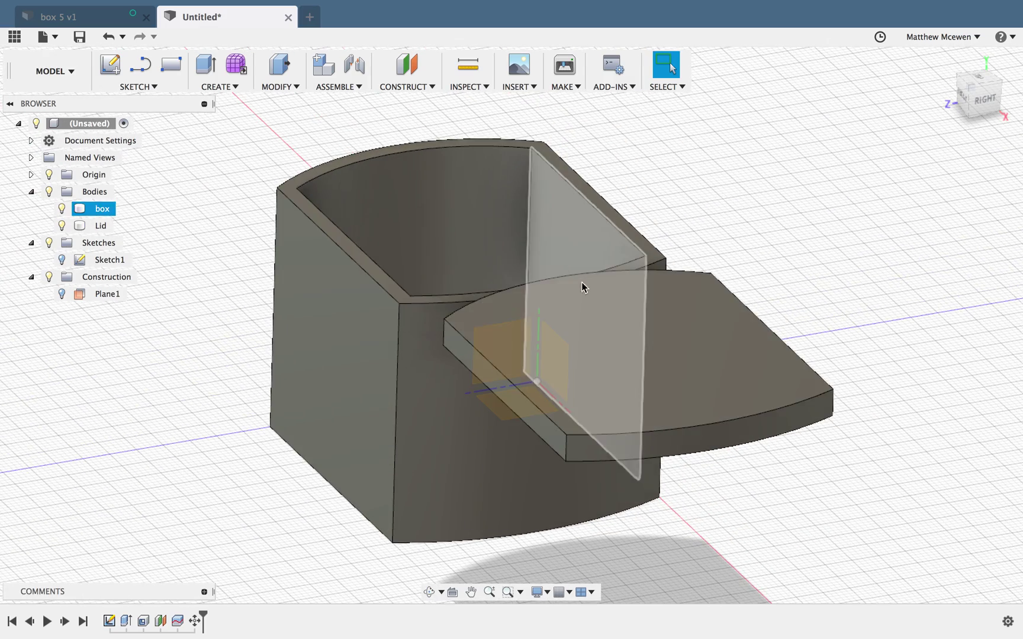
{"action": "left_click", "coordinate": [646, 354]}
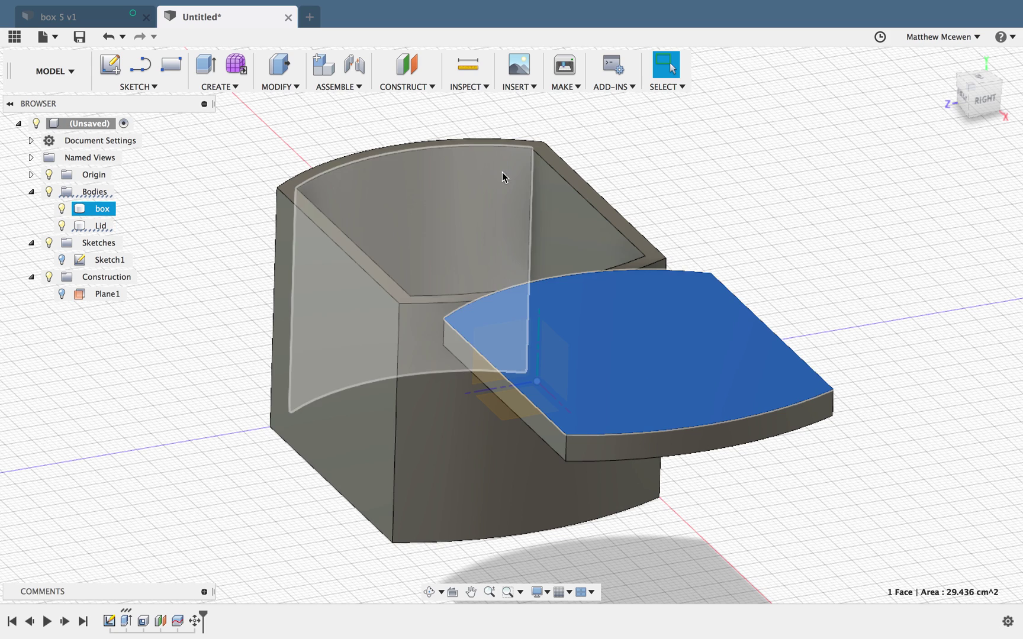
{"action": "left_click", "coordinate": [776, 189]}
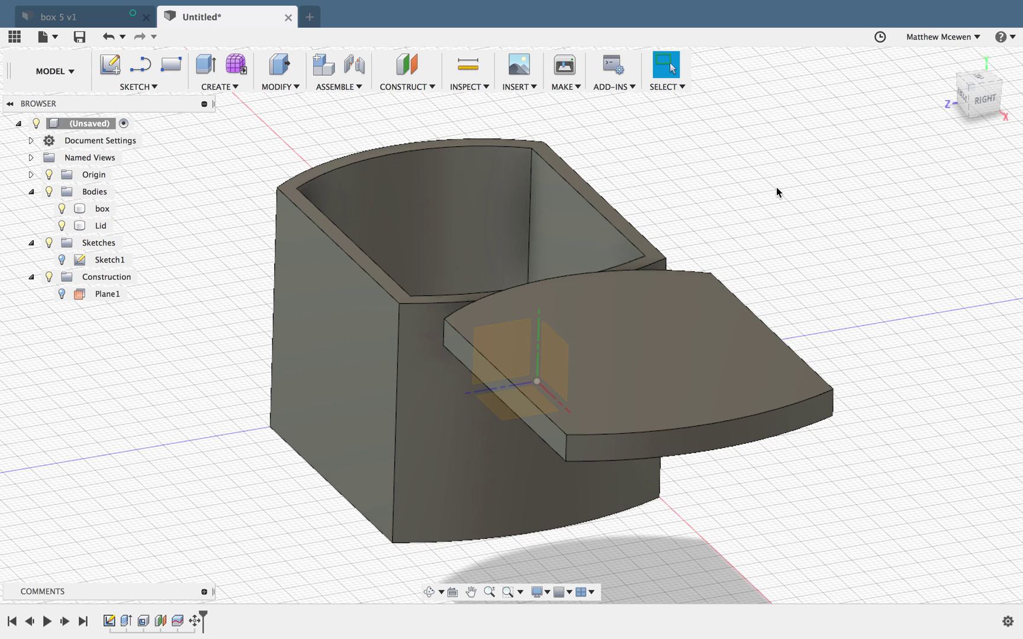
{"action": "left_click", "coordinate": [408, 85]}
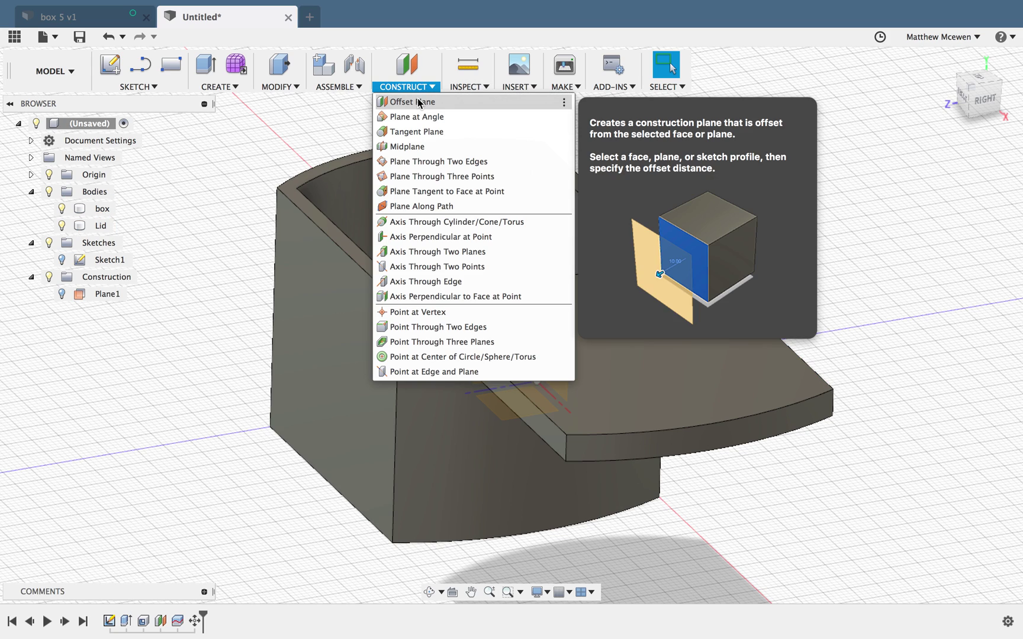
{"action": "left_click", "coordinate": [422, 102]}
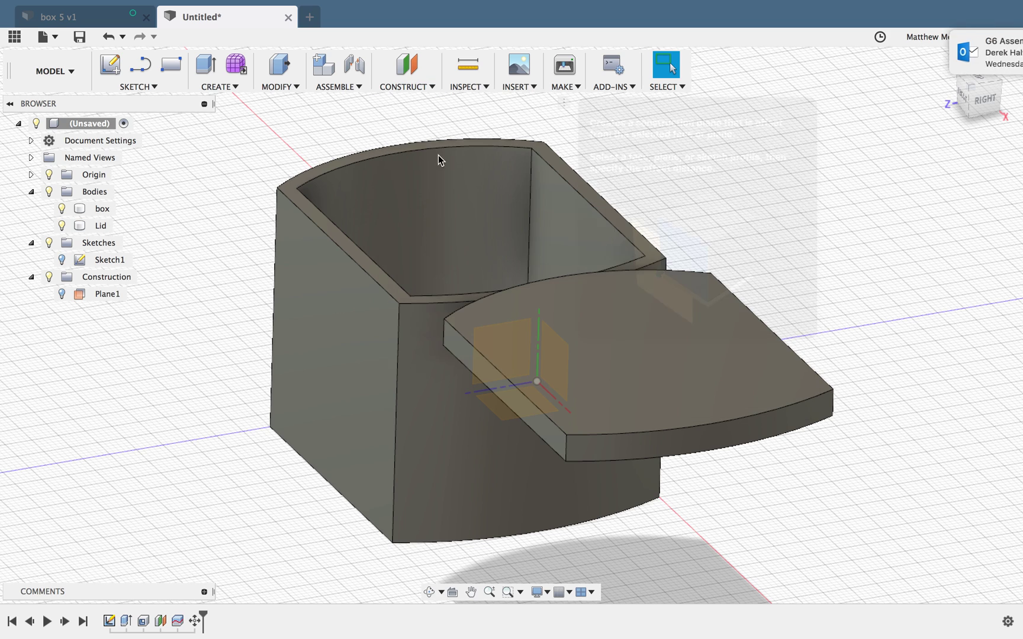
{"action": "left_click", "coordinate": [518, 403]}
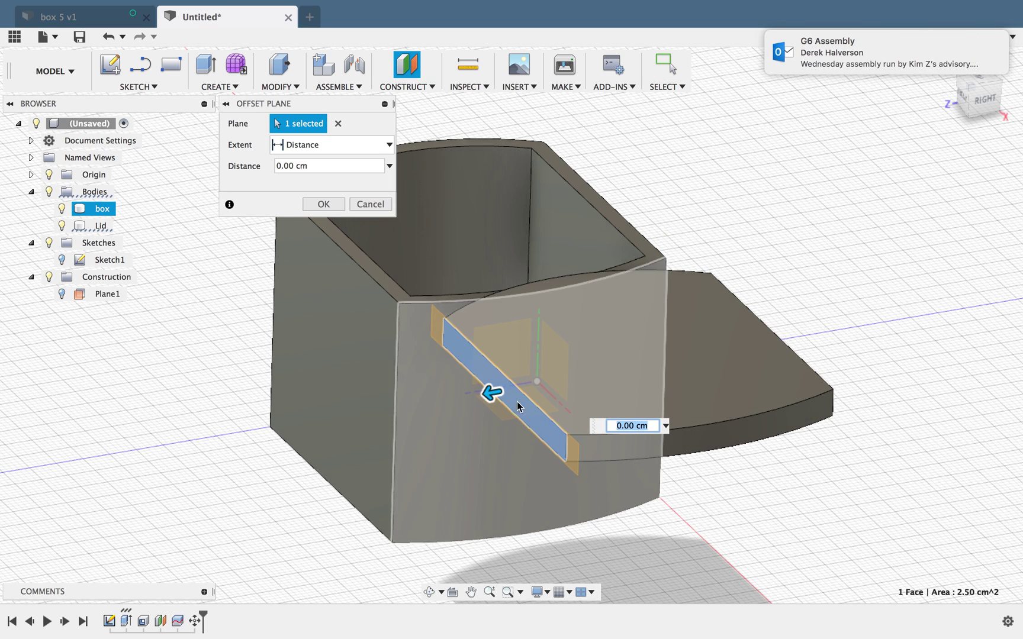
{"action": "left_click_drag", "start_coordinate": [491, 392], "coordinate": [634, 372]}
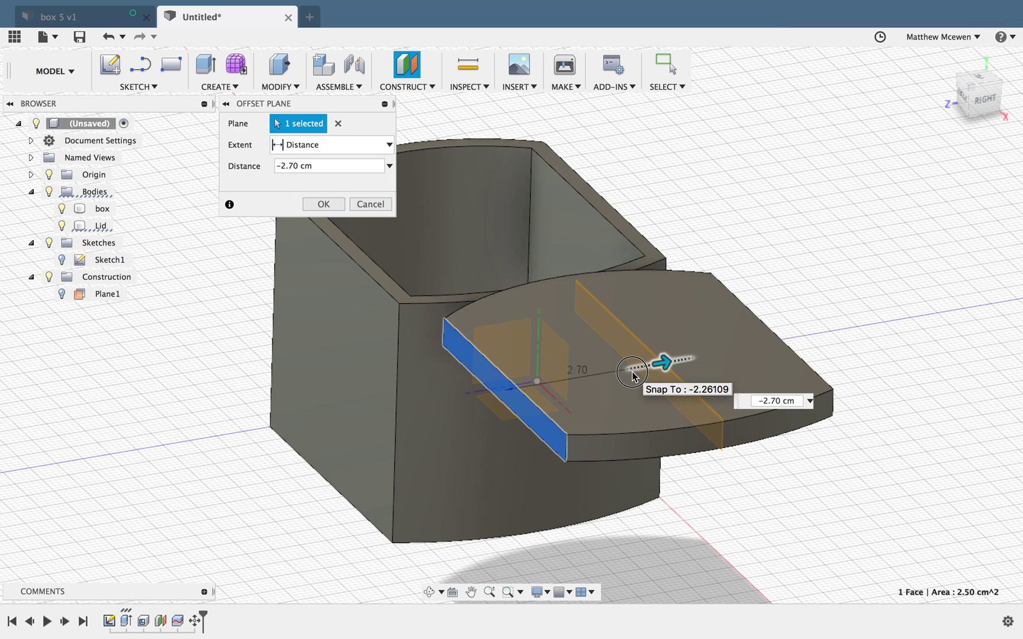
{"action": "left_click", "coordinate": [361, 205]}
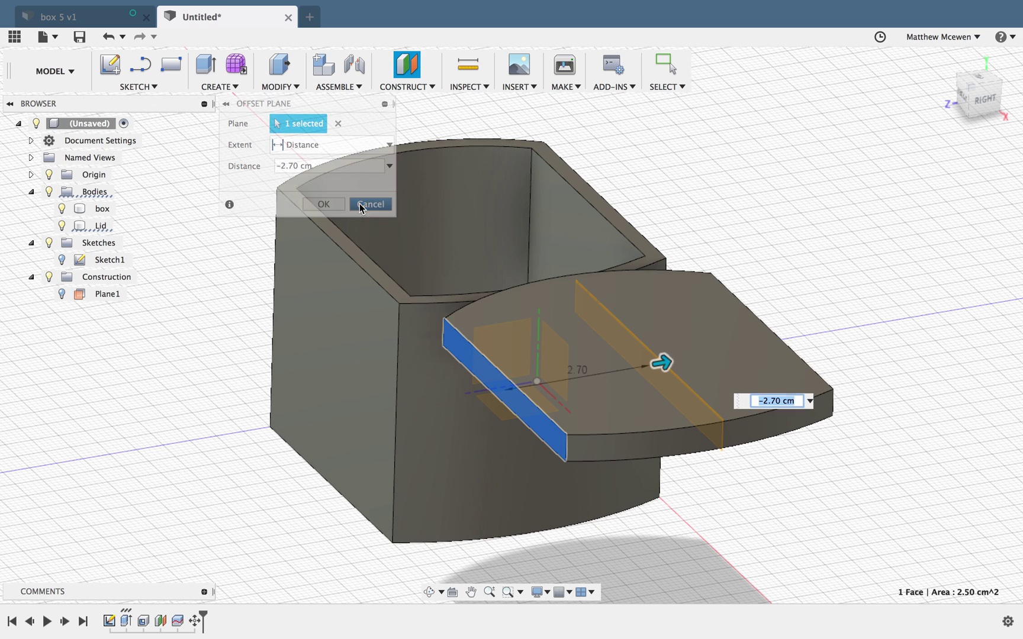
Step: Create a midplane between the lid's two straight side faces
{"action": "left_click", "coordinate": [402, 87]}
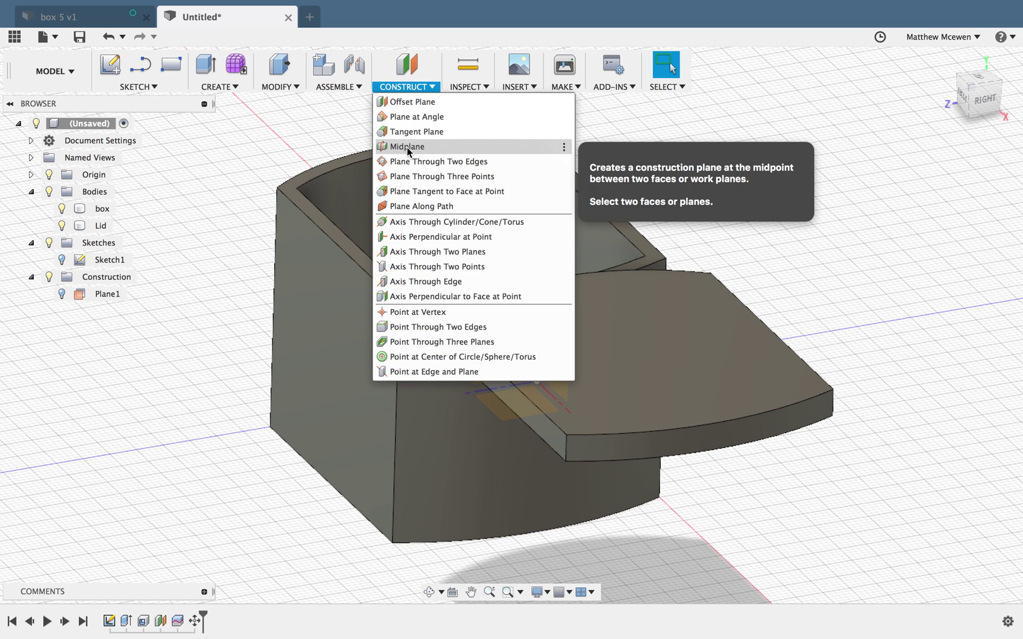
{"action": "left_click", "coordinate": [408, 148]}
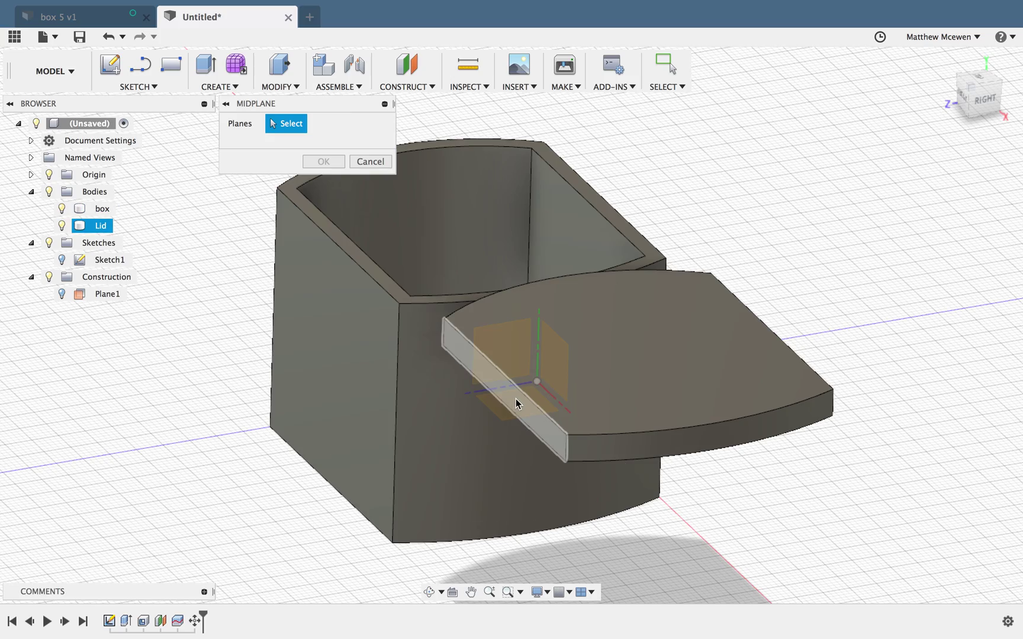
{"action": "left_click", "coordinate": [515, 403]}
{"action": "middle_click_drag", "start_coordinate": [854, 352], "coordinate": [662, 446], "text": "shift"}
{"action": "left_click", "coordinate": [612, 402]}
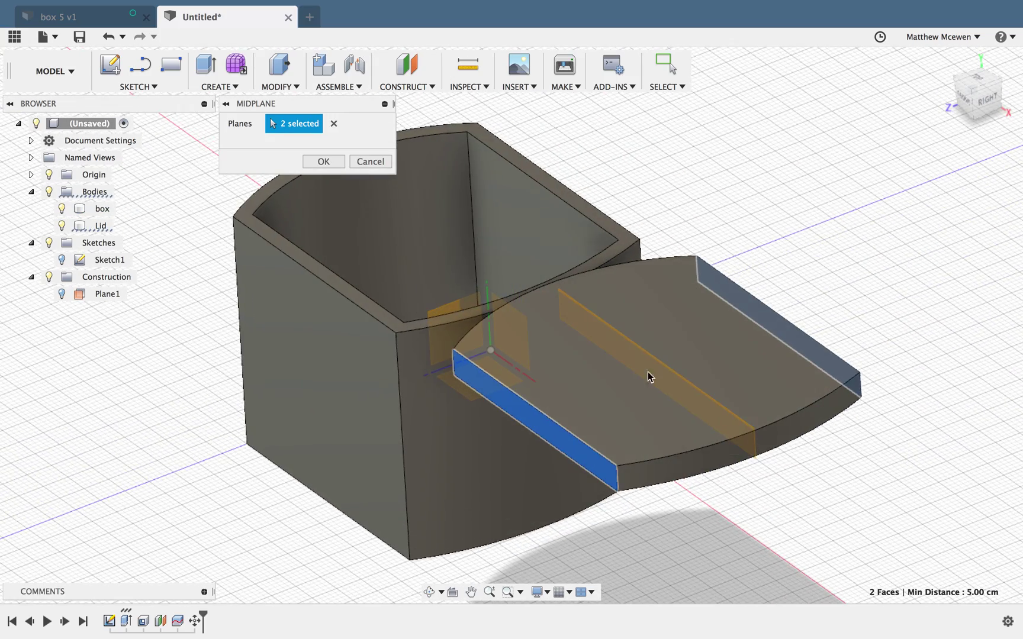
{"action": "left_click", "coordinate": [324, 162]}
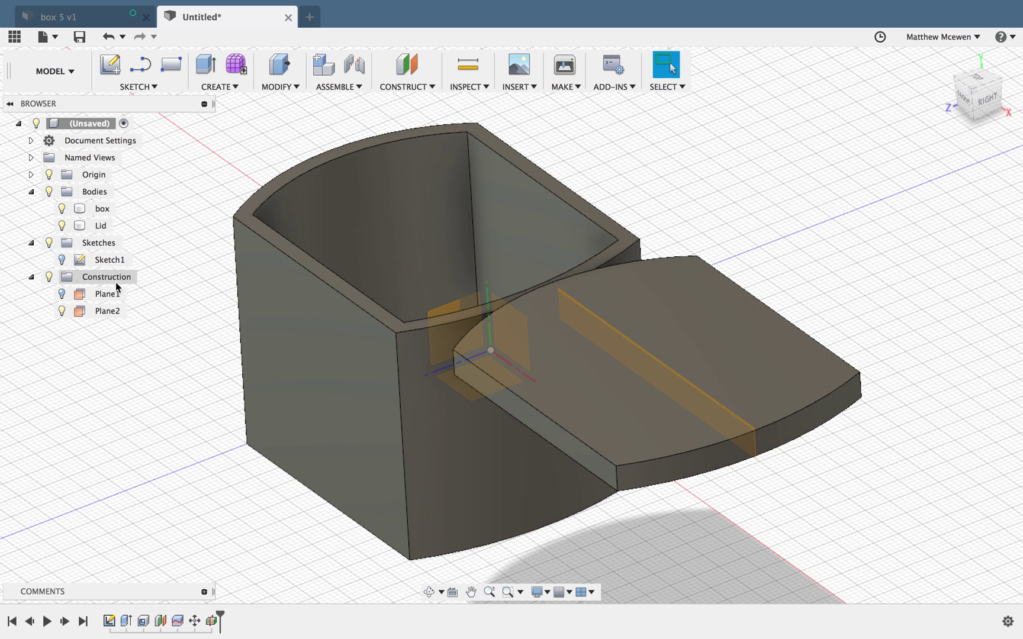
{"action": "left_click", "coordinate": [85, 311]}
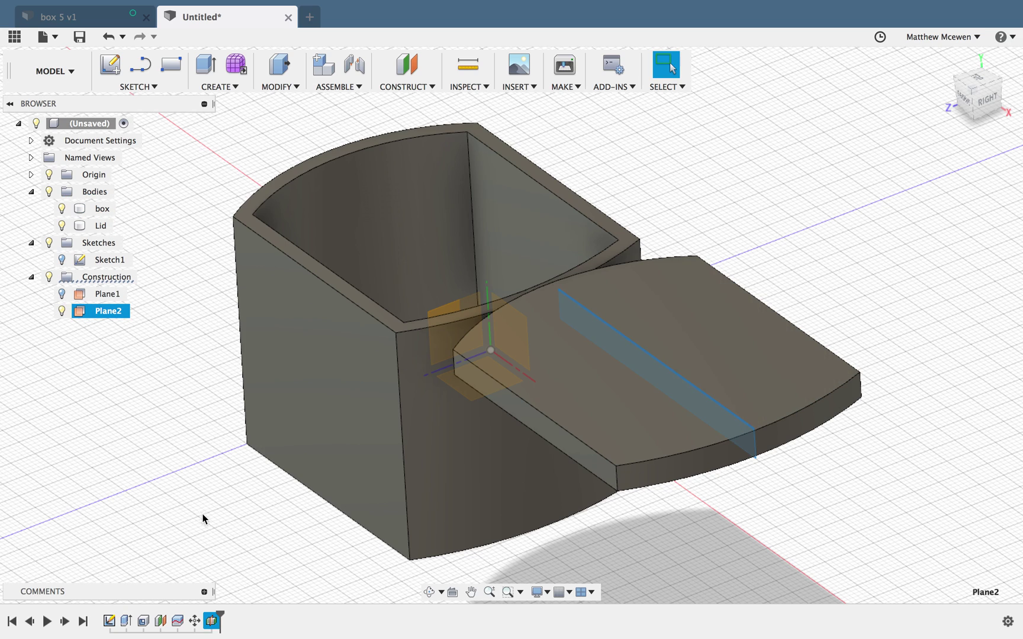
{"action": "left_click", "coordinate": [211, 627]}
{"action": "left_click", "coordinate": [165, 402]}
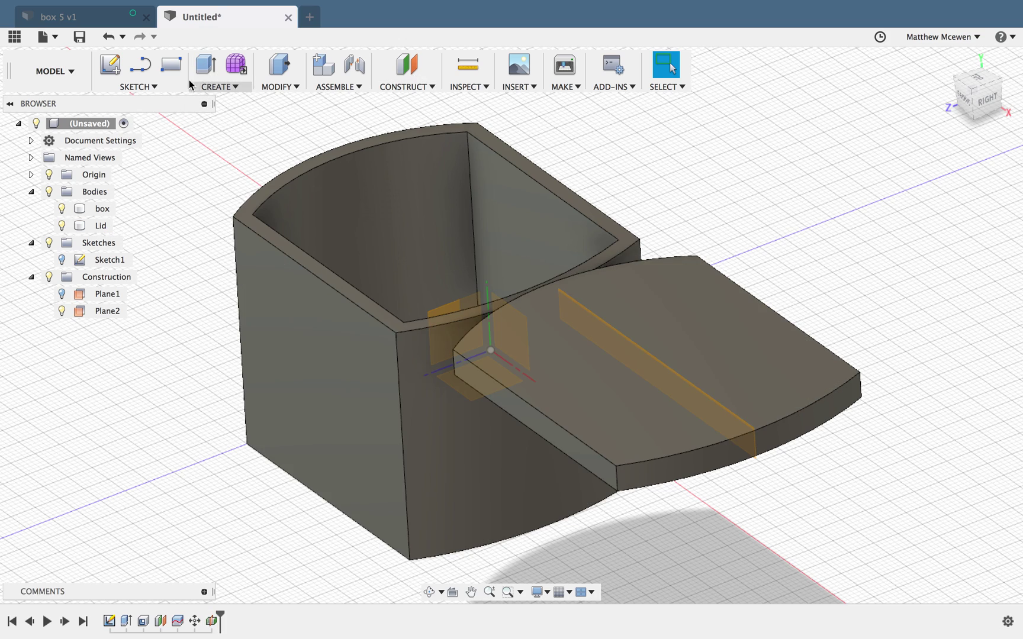
Step: Start a sketch on the lid's midplane and draw a quarter-circle-like 3-point arc rising inward from the lid's top edge
{"action": "left_click", "coordinate": [126, 74]}
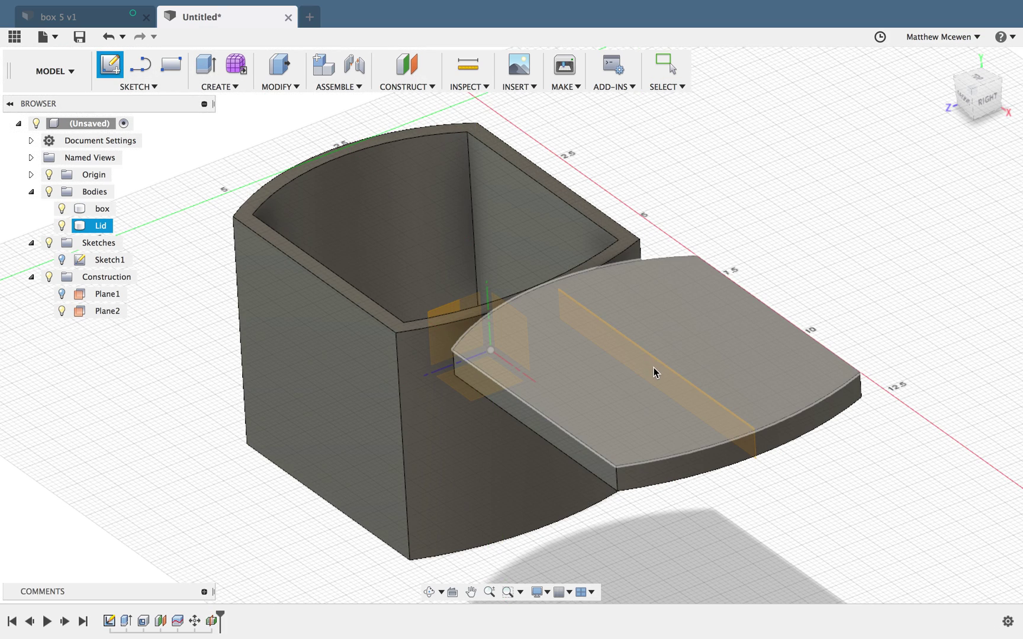
{"action": "left_click", "coordinate": [653, 368]}
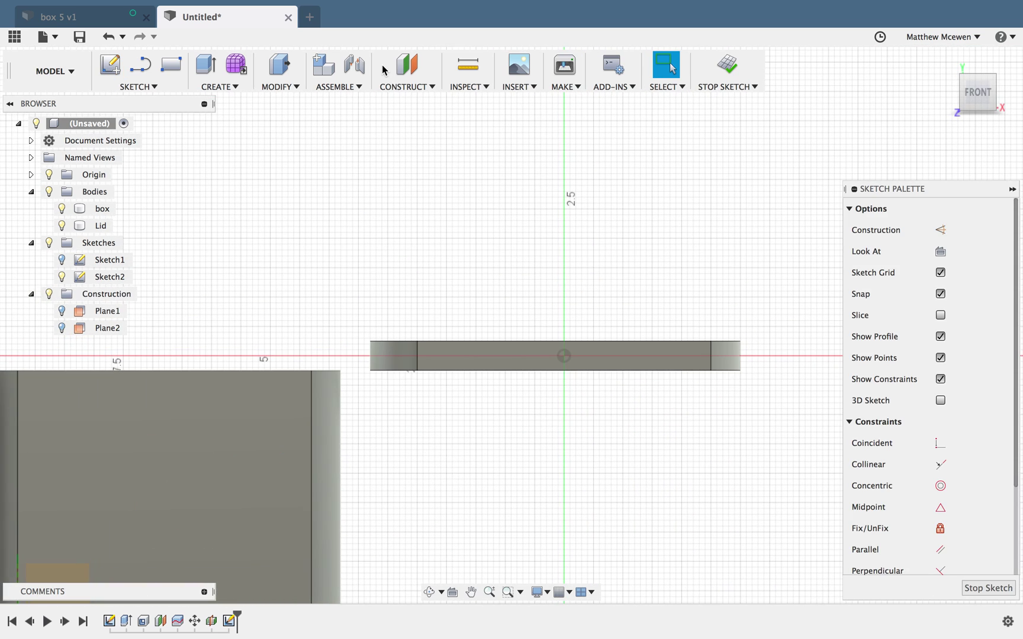
{"action": "left_click", "coordinate": [168, 85]}
{"action": "mouse_move", "coordinate": [149, 161]}
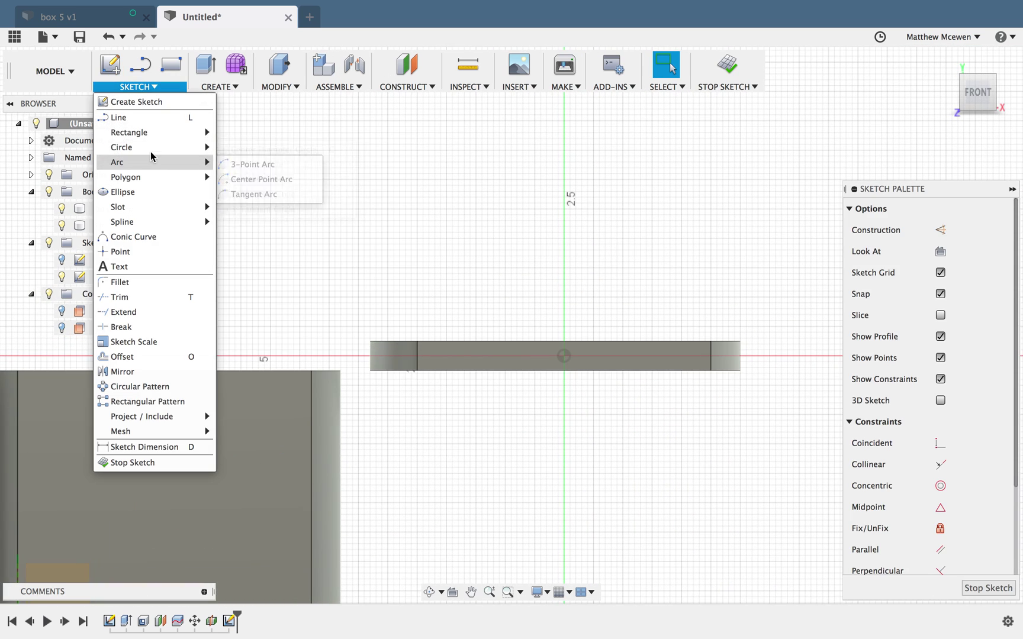
{"action": "left_click", "coordinate": [233, 164]}
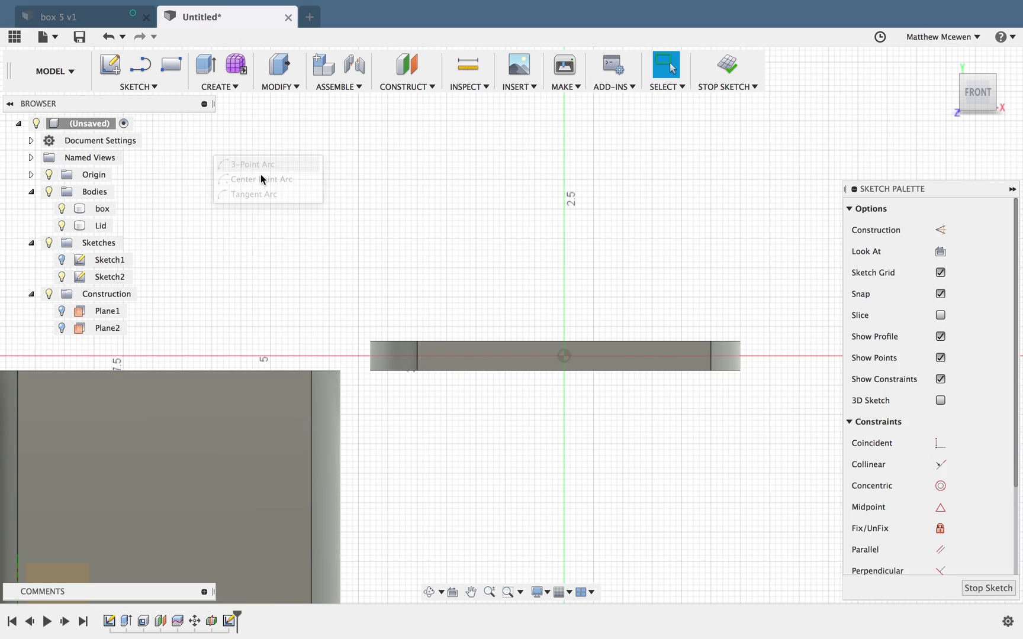
{"action": "left_click", "coordinate": [456, 342]}
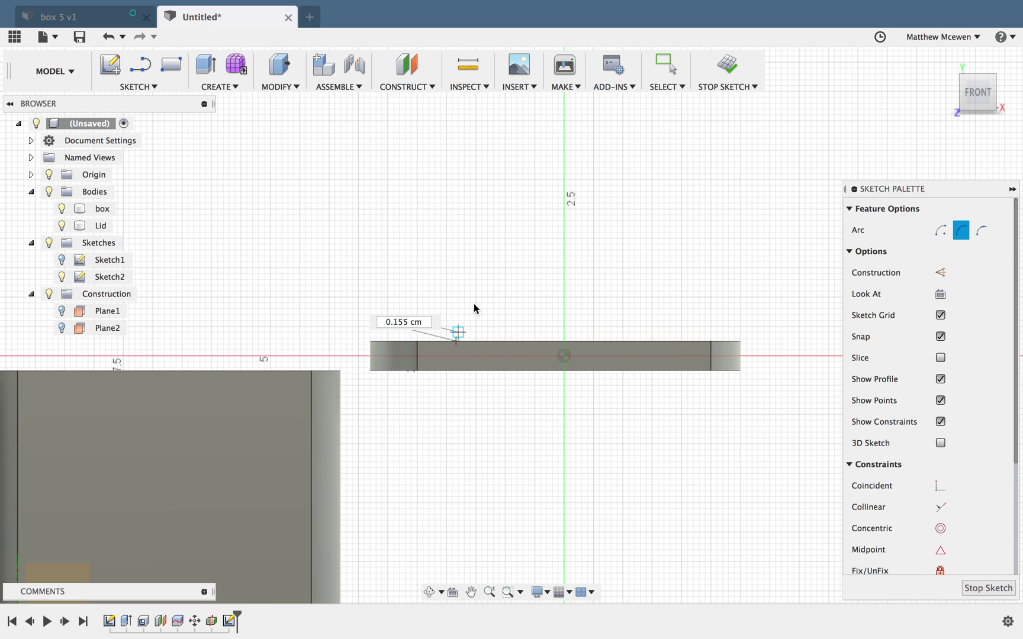
{"action": "left_click", "coordinate": [511, 287]}
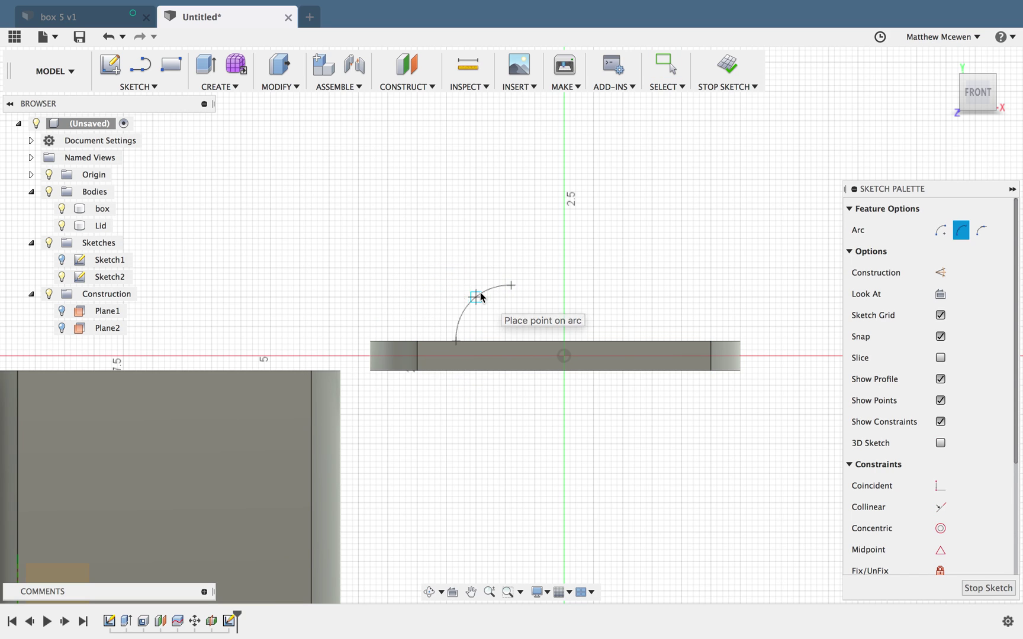
{"action": "left_click", "coordinate": [480, 297]}
Step: Draw a matching 3-point arc on the other side of the lid's top edge and join both upper ends with a horizontal line
{"action": "left_click", "coordinate": [611, 286]}
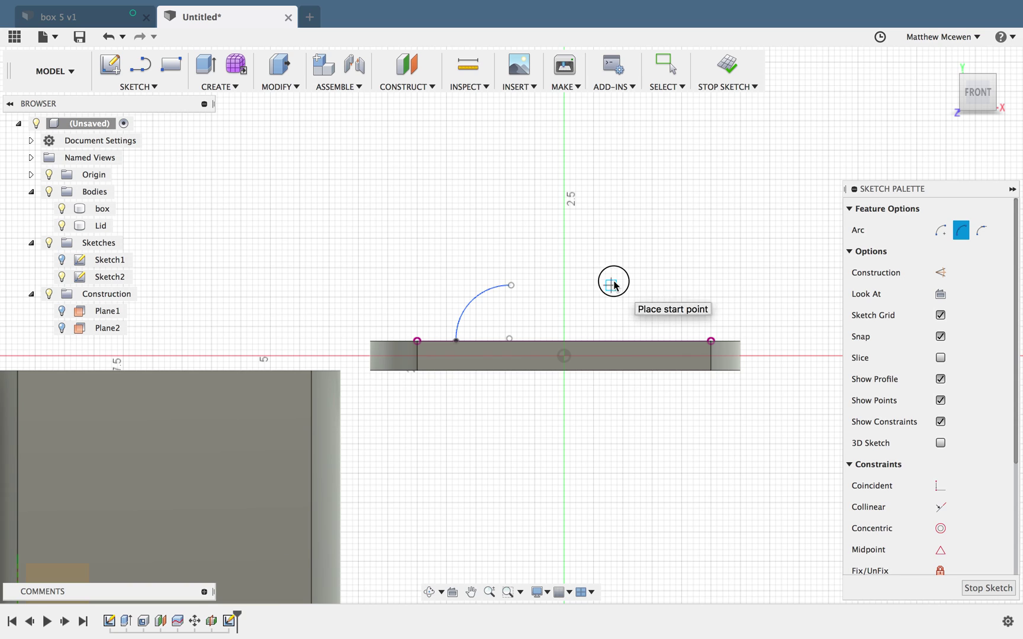
{"action": "left_click", "coordinate": [662, 340]}
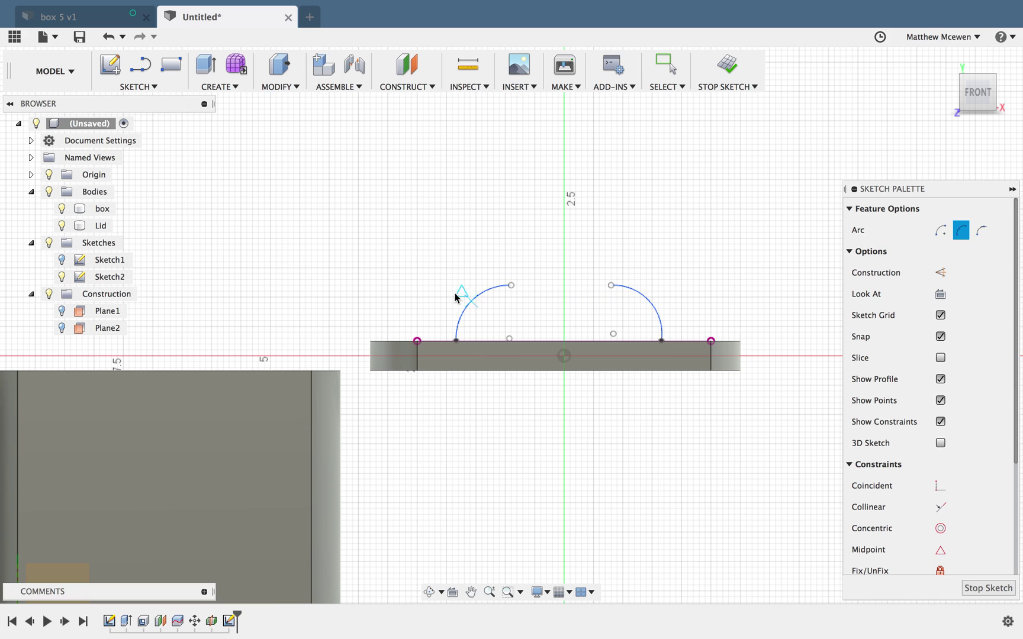
{"action": "key", "text": "l"}
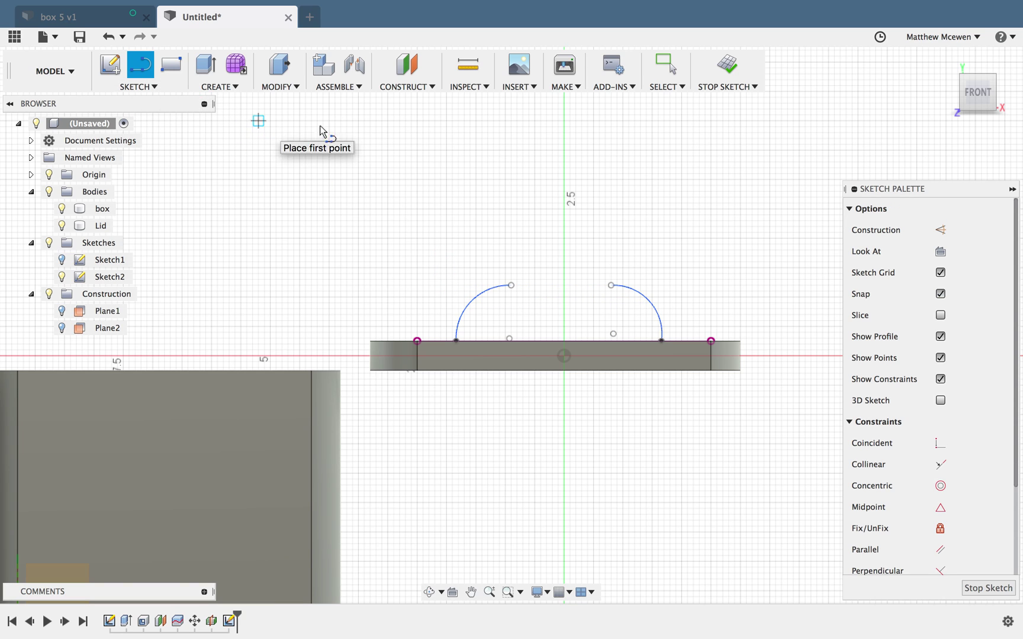
{"action": "left_click", "coordinate": [512, 286]}
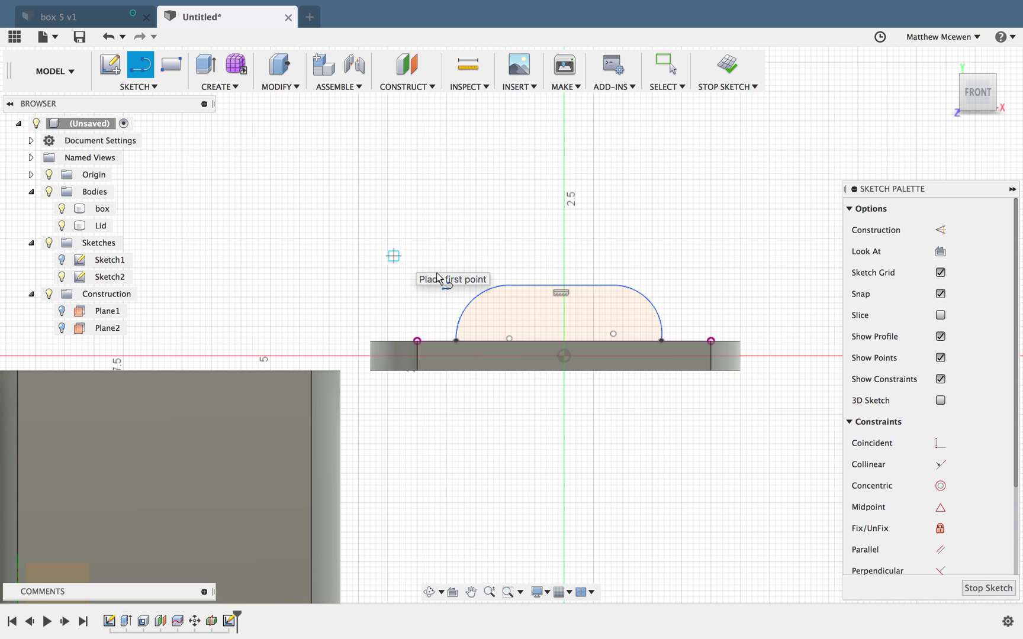
Step: Try to offset the chained handle outline inward by 0.402 cm
{"action": "left_click", "coordinate": [151, 86]}
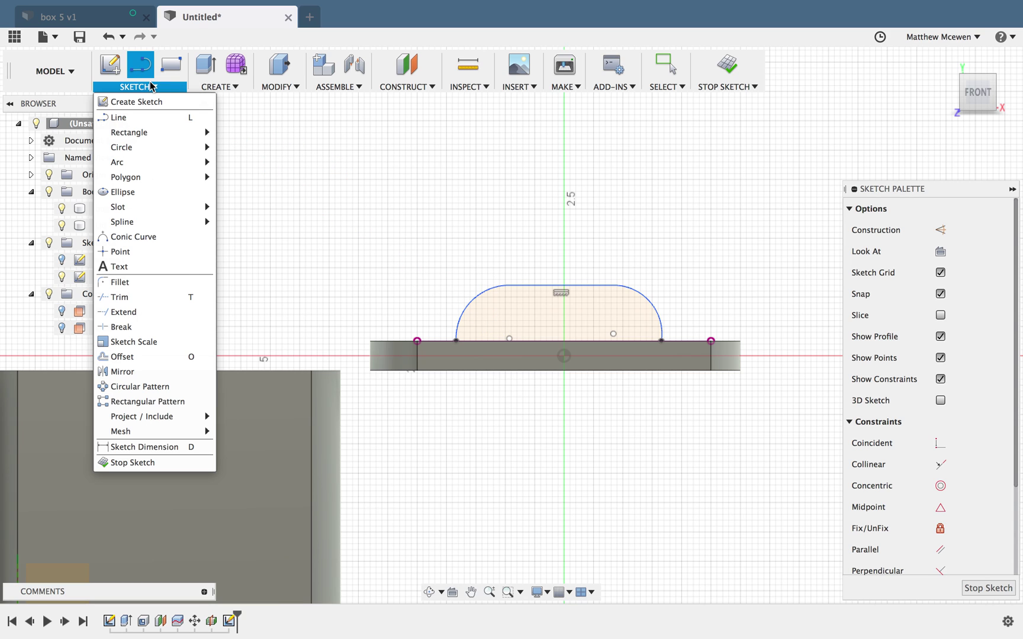
{"action": "left_click", "coordinate": [140, 358]}
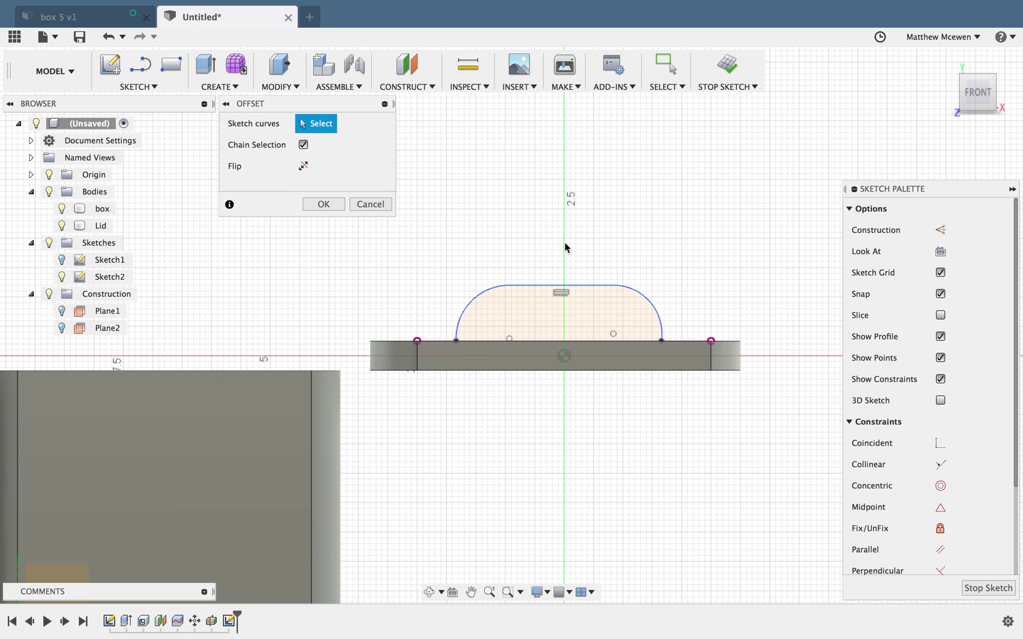
{"action": "left_click", "coordinate": [537, 284]}
{"action": "mouse_move", "coordinate": [535, 288]}
{"action": "left_mouse_down"}
{"action": "mouse_move", "coordinate": [534, 298]}
{"action": "mouse_move", "coordinate": [533, 231]}
{"action": "mouse_move", "coordinate": [534, 306]}
{"action": "left_mouse_up"}
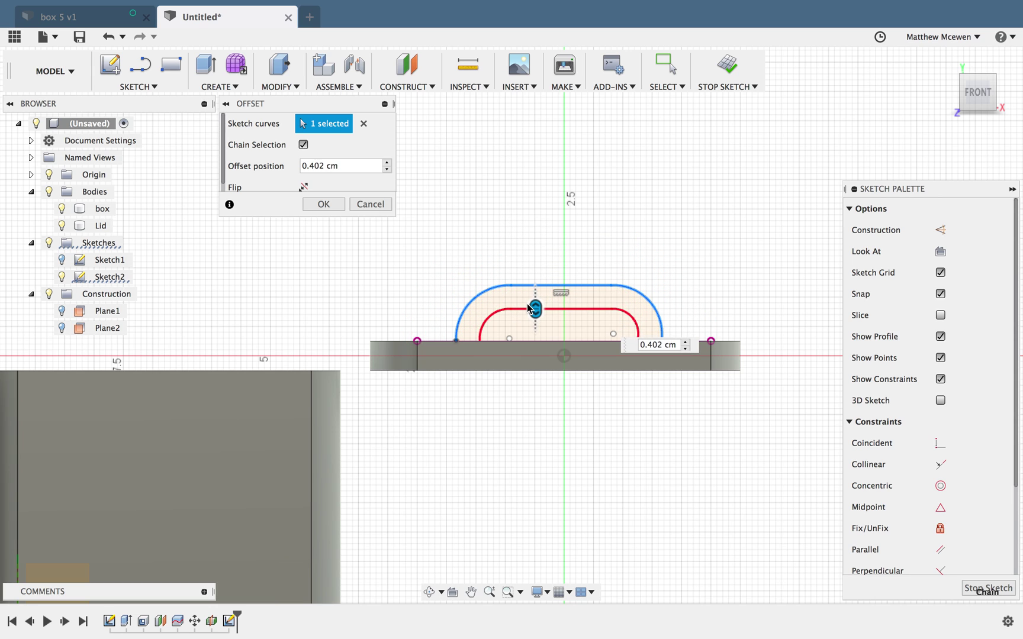
{"action": "key", "text": "Return"}
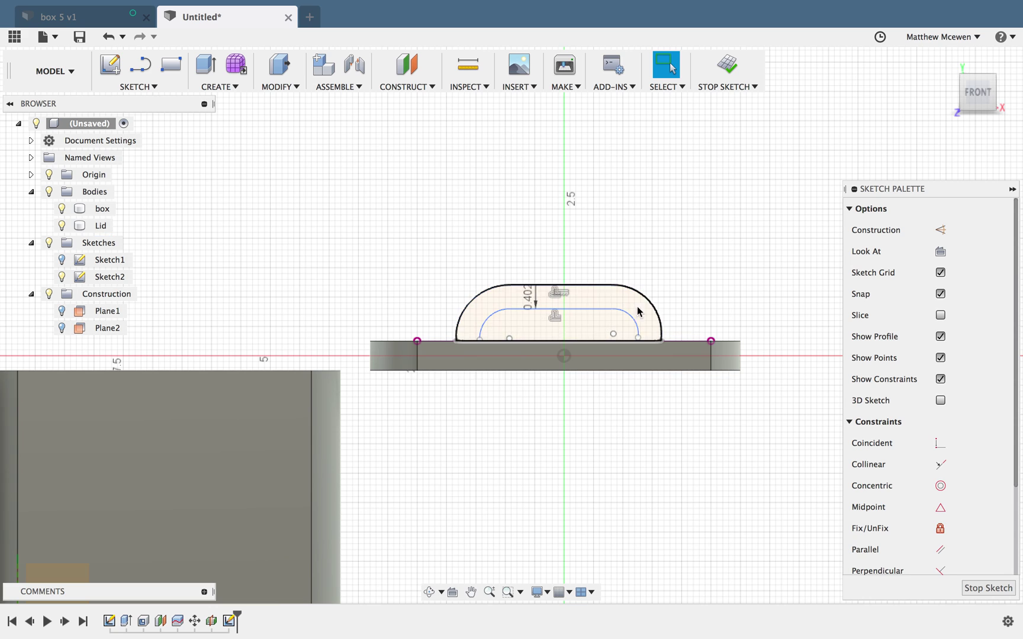
{"action": "left_click", "coordinate": [636, 308]}
{"action": "left_click", "coordinate": [634, 468]}
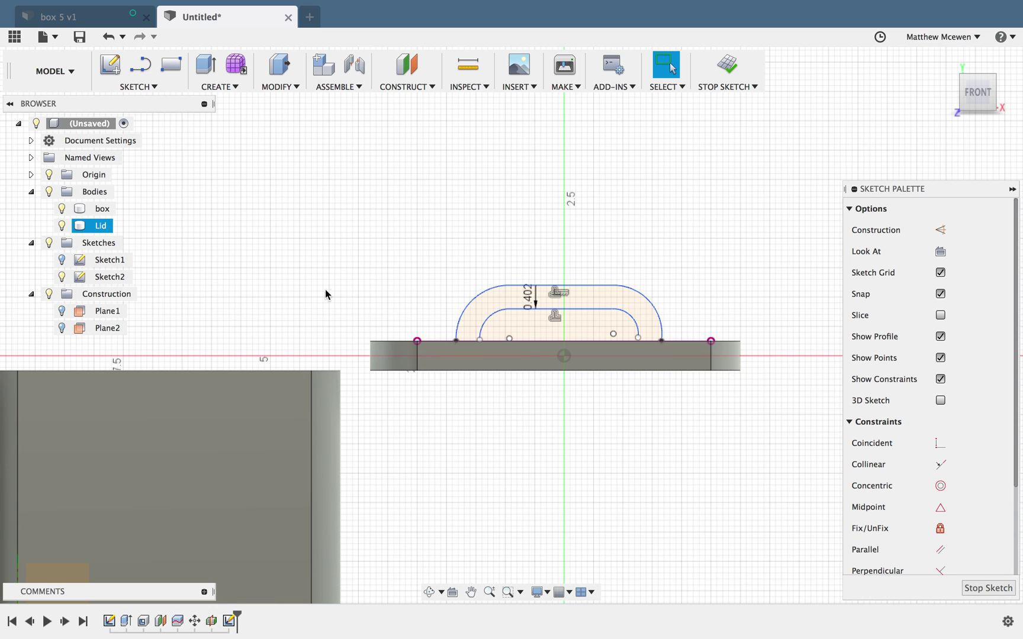
Step: Try to close both feet of the handle with short lines between the outer and inner arc ends
{"action": "left_click", "coordinate": [155, 85]}
{"action": "left_click", "coordinate": [146, 118]}
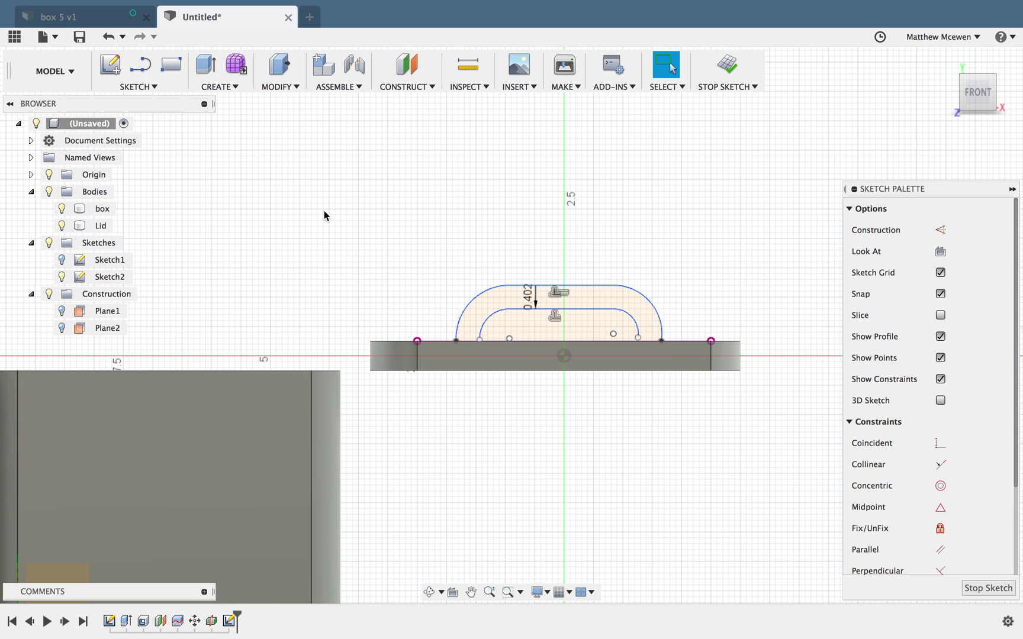
{"action": "left_click", "coordinate": [456, 341]}
{"action": "left_click", "coordinate": [481, 340]}
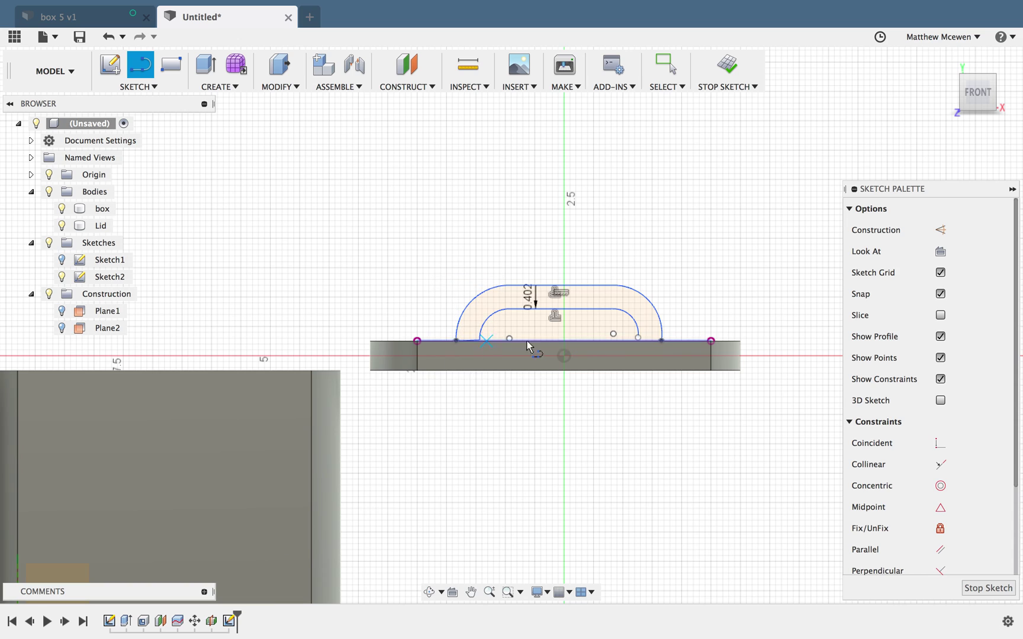
{"action": "left_click", "coordinate": [660, 342]}
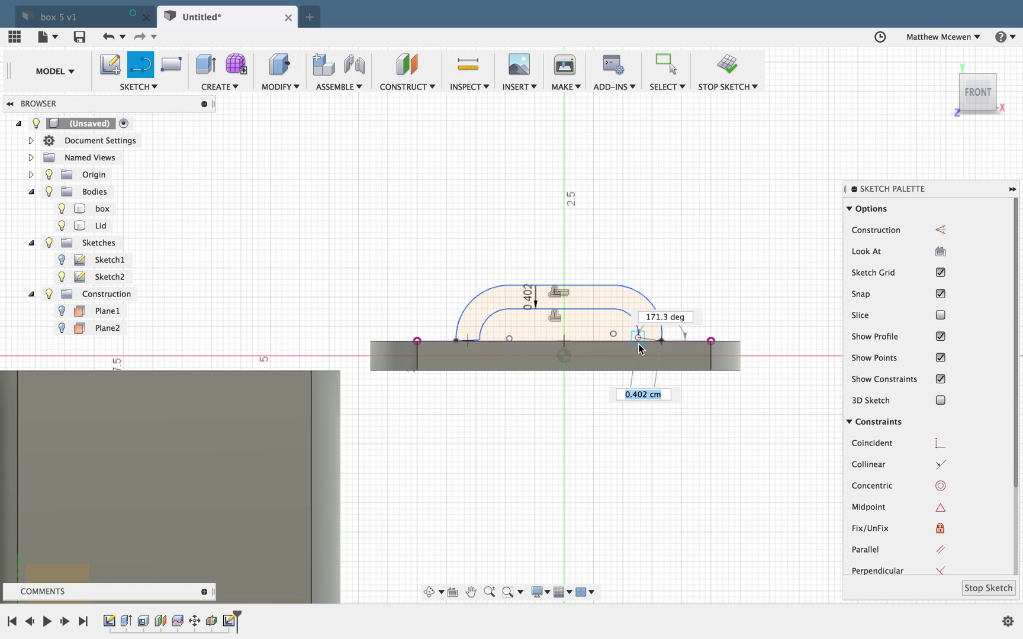
{"action": "double_click", "coordinate": [637, 338]}
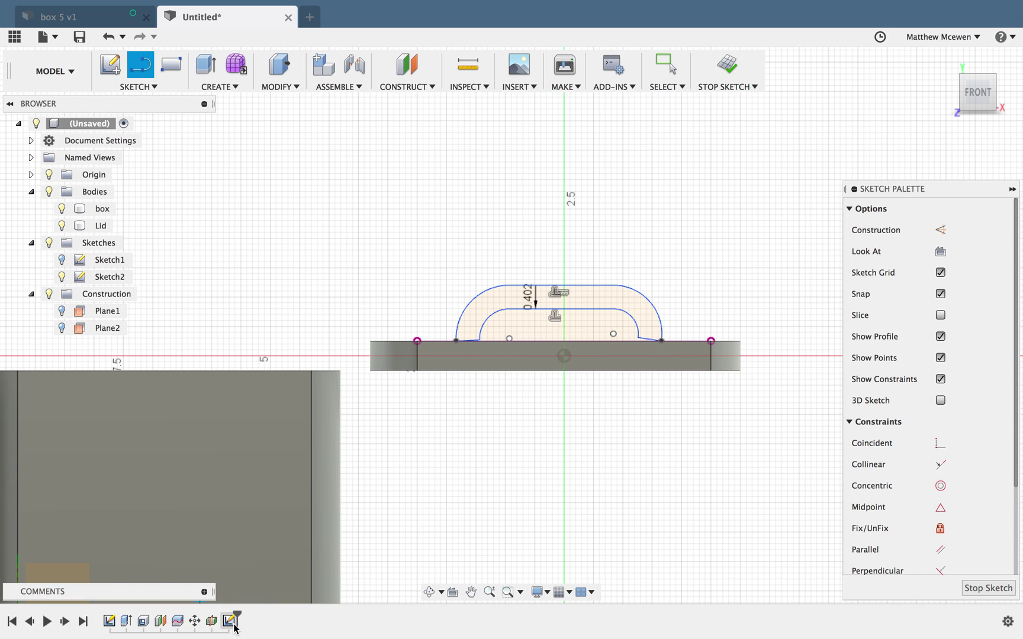
Step: Undo the two short closing lines and the inward offset of the handle outline
{"action": "key", "text": "super+z"}
{"action": "key", "text": "super+z"}
{"action": "key", "text": "super+z"}
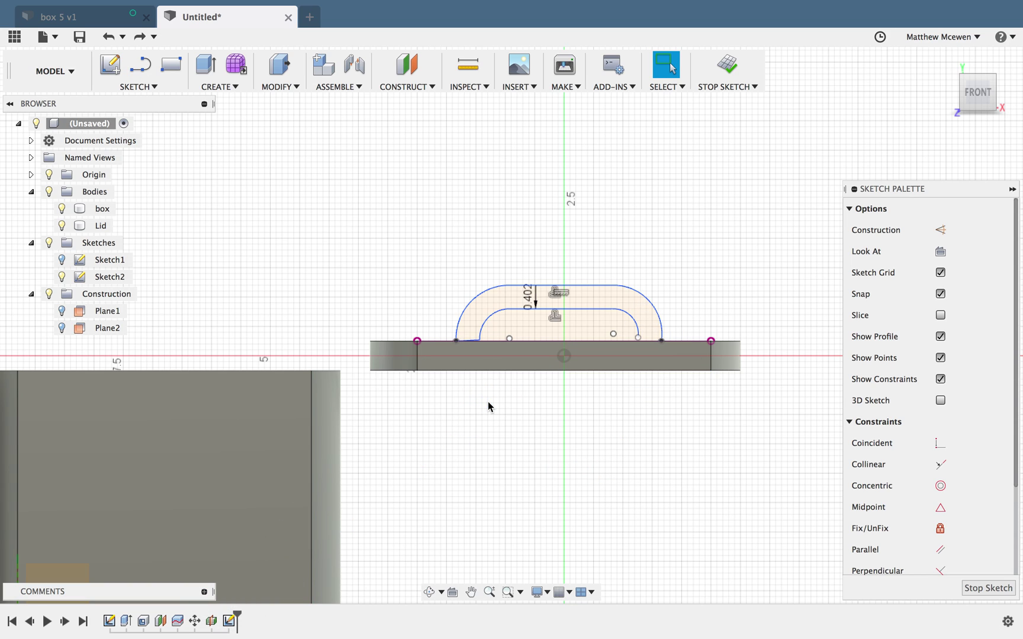
Step: Offset the chained handle outline inward by 0.487 cm
{"action": "left_click", "coordinate": [137, 85]}
{"action": "mouse_move", "coordinate": [145, 163]}
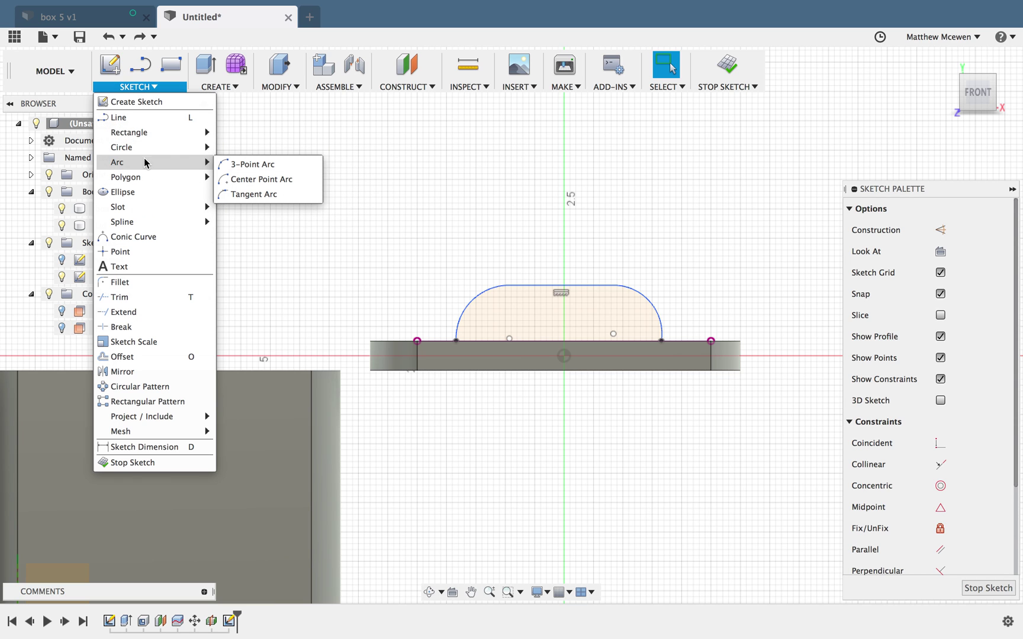
{"action": "left_click", "coordinate": [138, 359]}
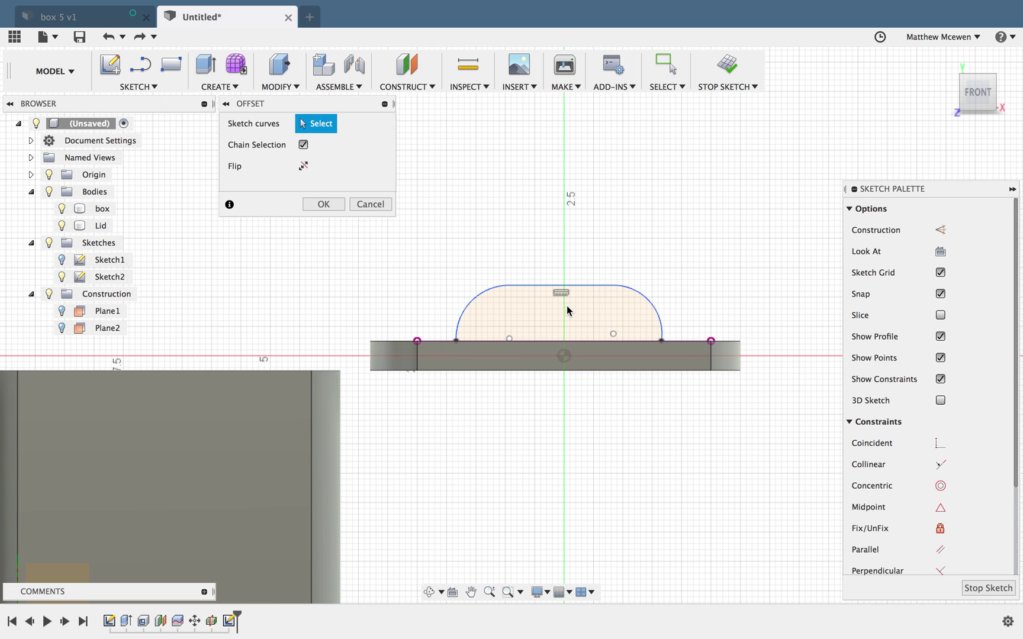
{"action": "left_click", "coordinate": [536, 286]}
{"action": "left_click_drag", "start_coordinate": [535, 292], "coordinate": [535, 313]}
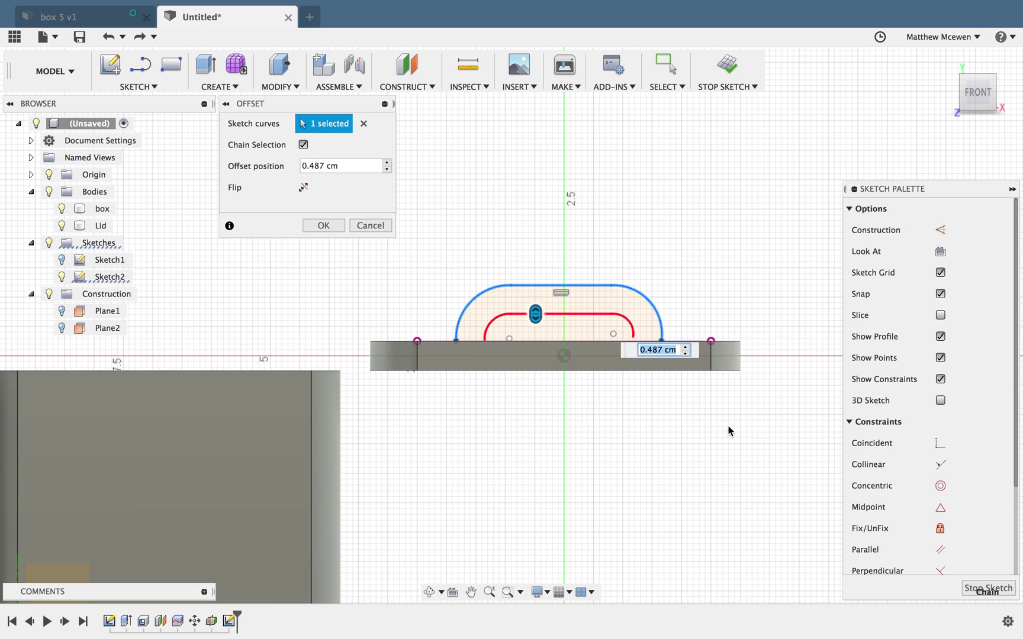
{"action": "key", "text": "Return"}
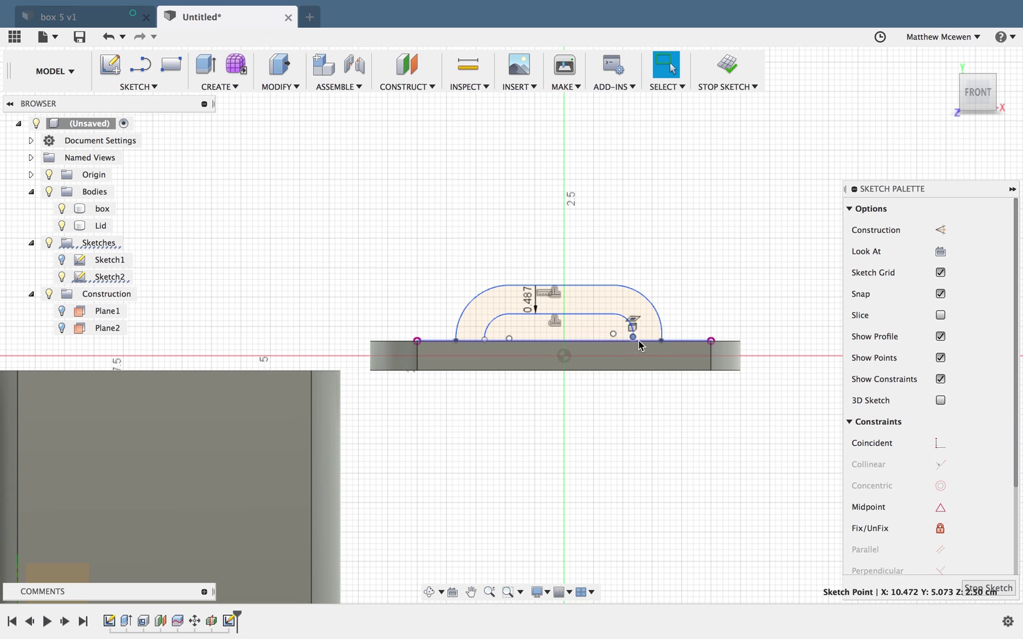
Step: Extend the inner arc's left end down to the lid's top edge with a short line and close the handle's left foot with a horizontal line
{"action": "left_click", "coordinate": [168, 87]}
{"action": "left_click", "coordinate": [159, 113]}
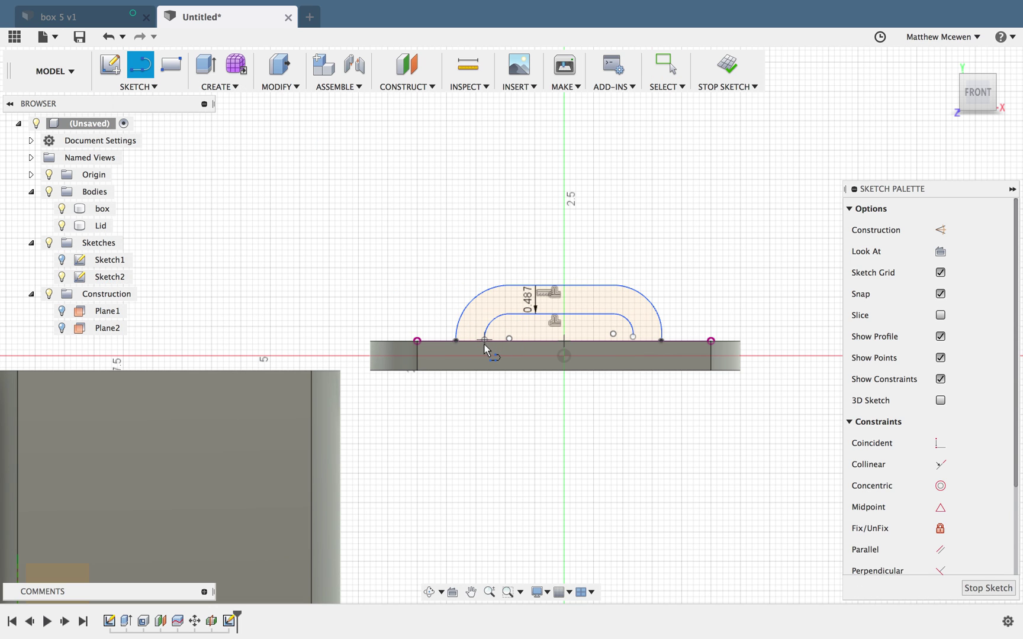
{"action": "left_click", "coordinate": [484, 344]}
{"action": "scroll", "coordinate": [484, 345], "scroll_direction": "up", "scroll_amount": 8}
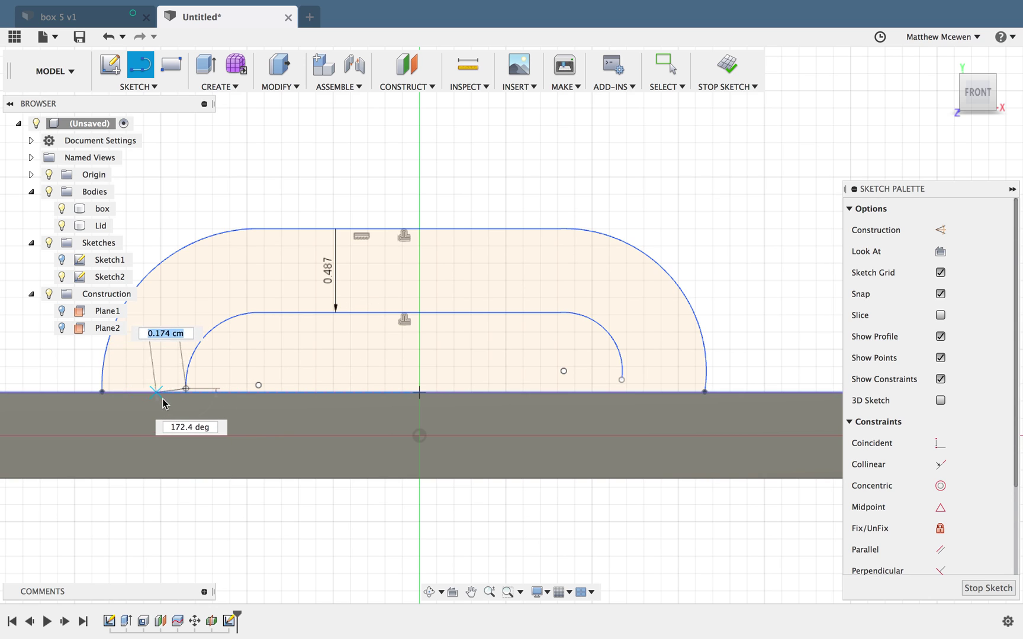
{"action": "left_click", "coordinate": [186, 396]}
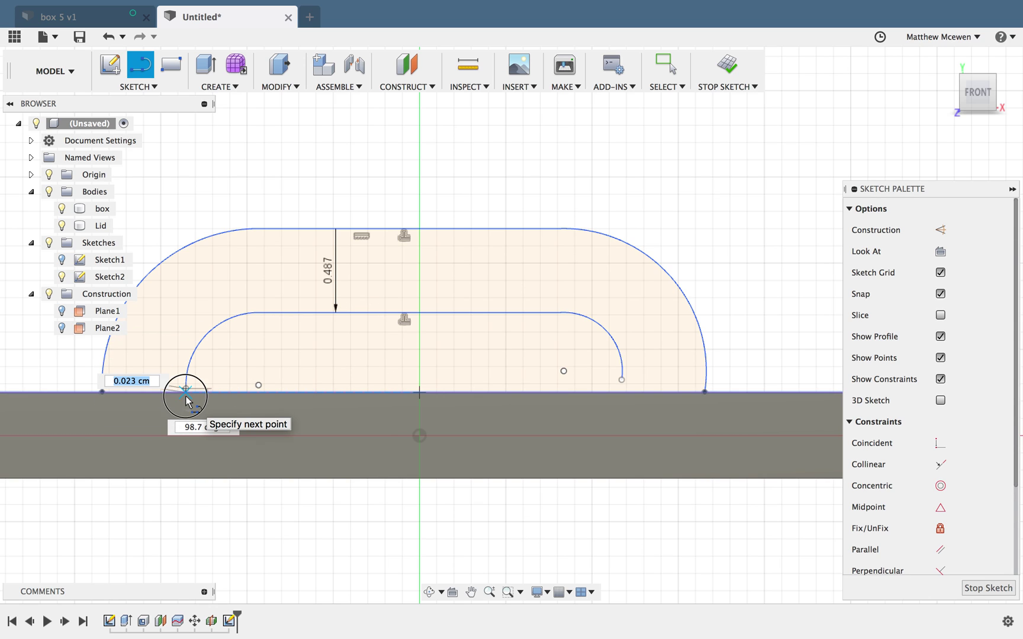
{"action": "left_click", "coordinate": [102, 392]}
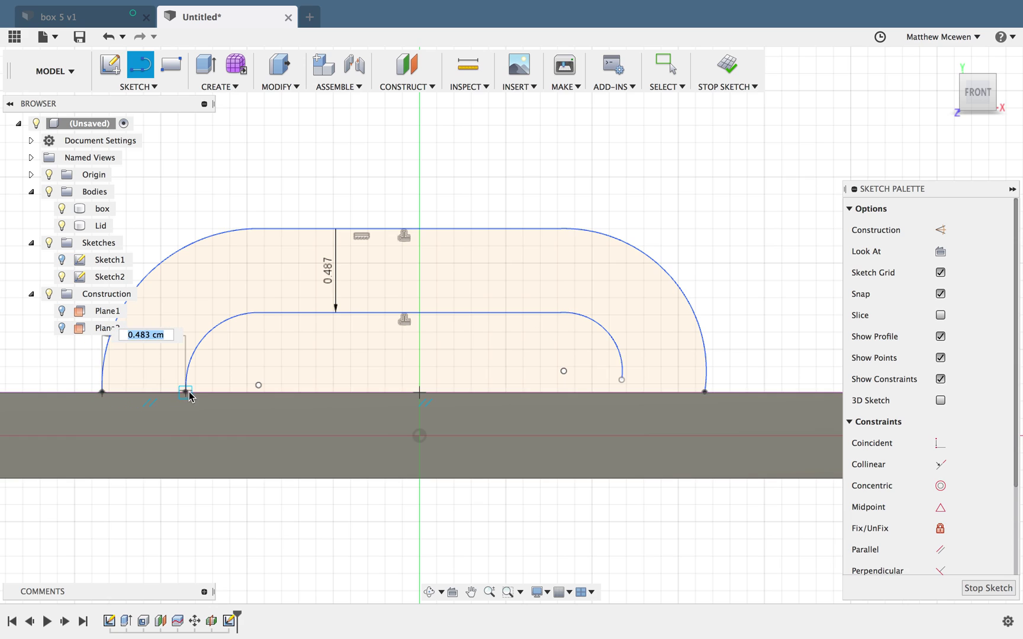
{"action": "left_click", "coordinate": [187, 392]}
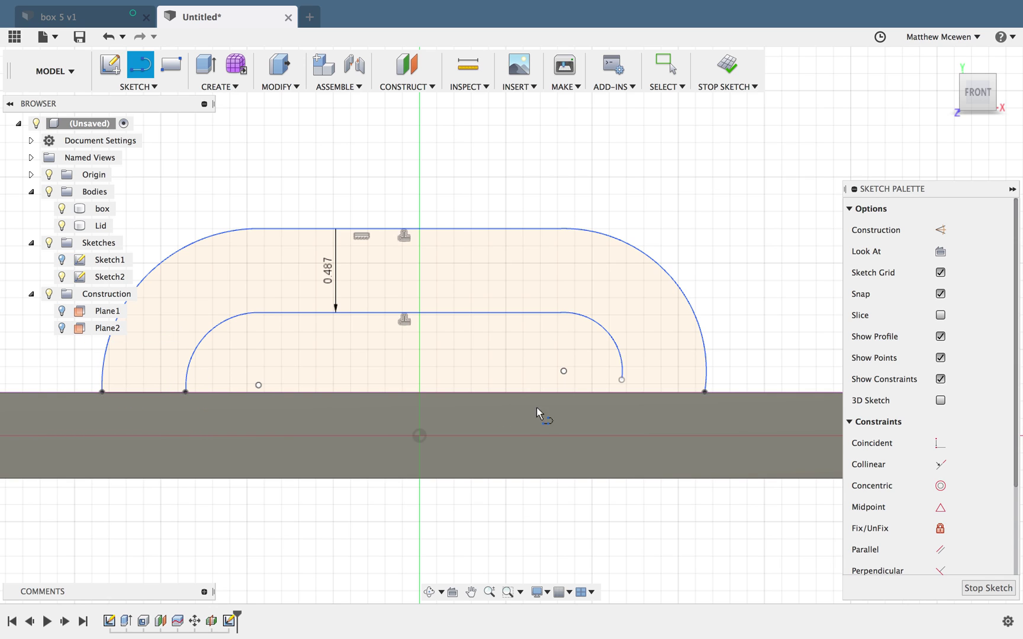
Step: Close the handle's right foot the same way with a short vertical and a horizontal line on the lid's top edge, and finish the sketch
{"action": "left_click", "coordinate": [621, 380]}
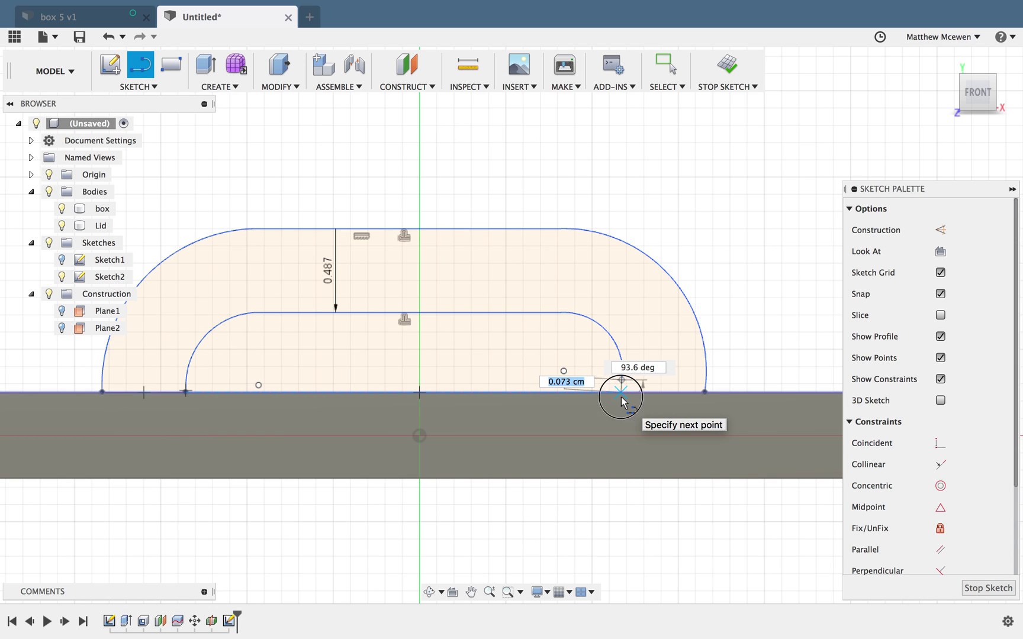
{"action": "double_click", "coordinate": [621, 396]}
{"action": "left_click", "coordinate": [705, 393]}
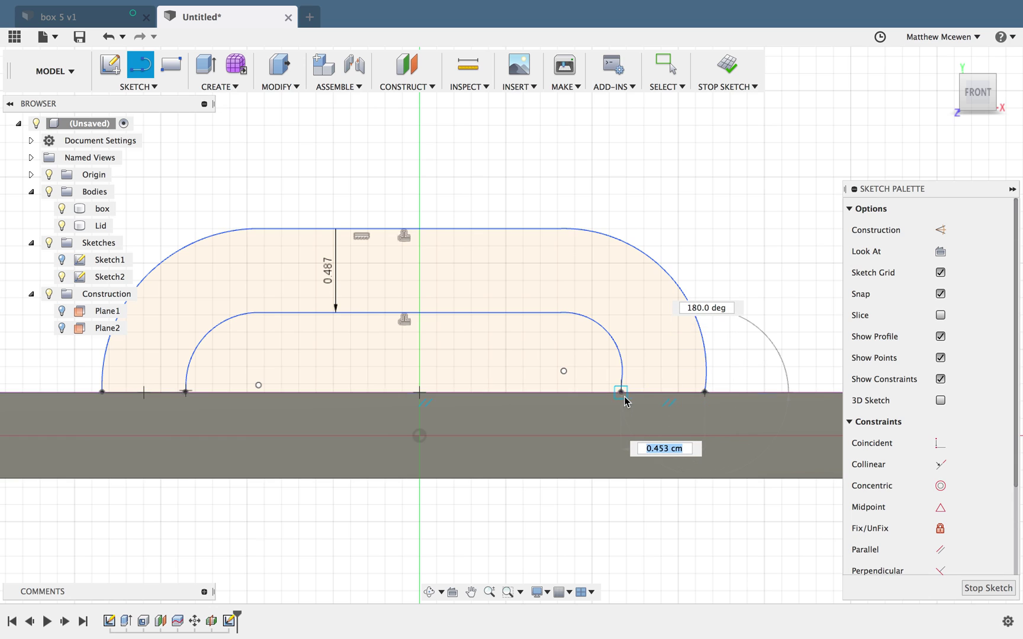
{"action": "double_click", "coordinate": [622, 396]}
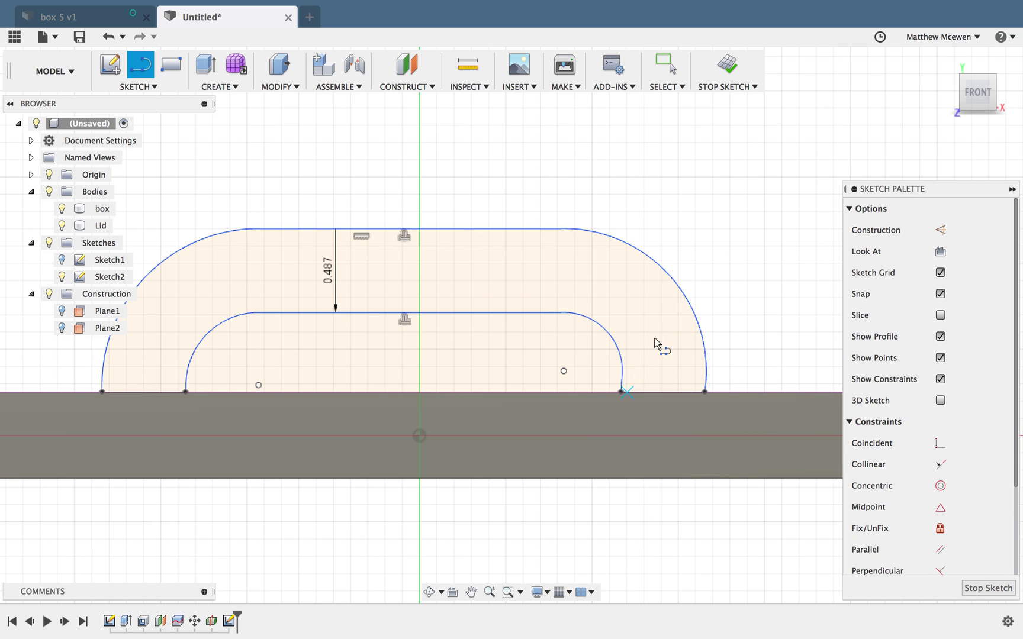
{"action": "left_click", "coordinate": [716, 88]}
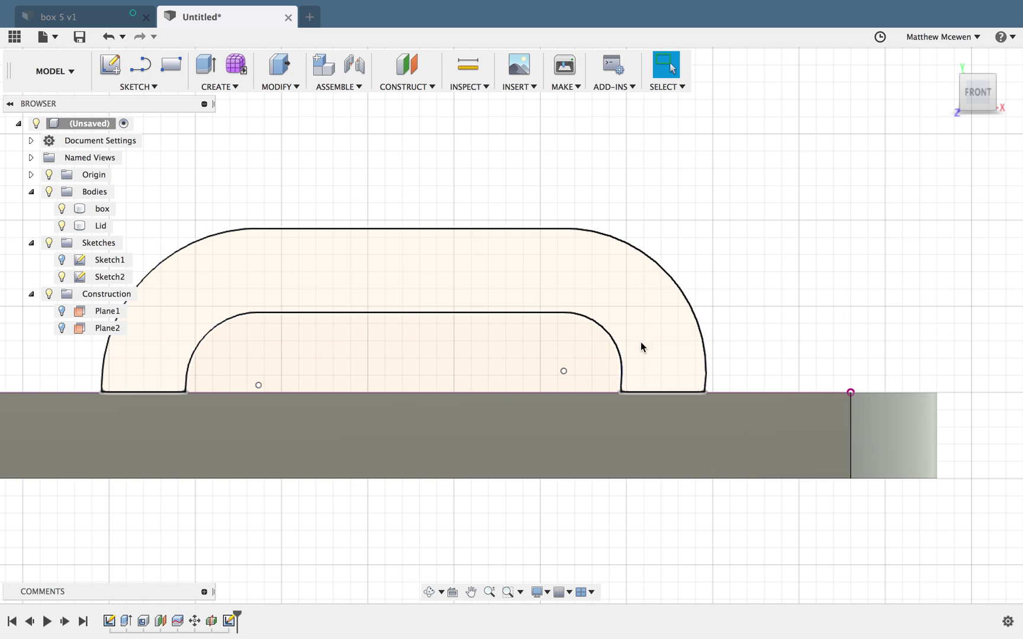
Step: Extrude the handle profile symmetrically by 0.20 cm and join it to the lid
{"action": "left_click", "coordinate": [643, 335]}
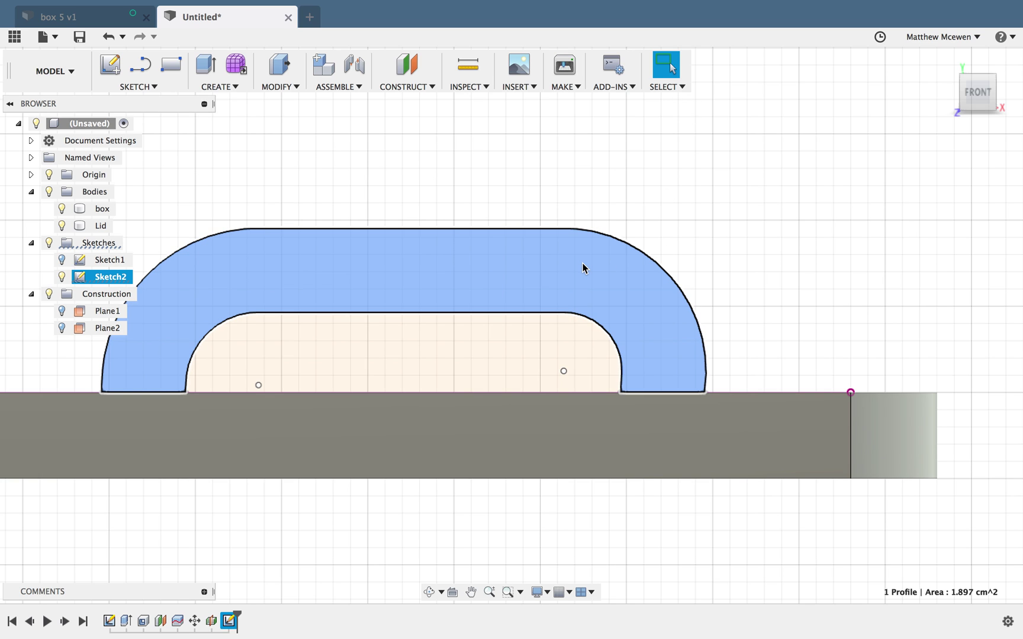
{"action": "scroll", "coordinate": [582, 264], "scroll_direction": "up", "scroll_amount": 5, "text": "shift"}
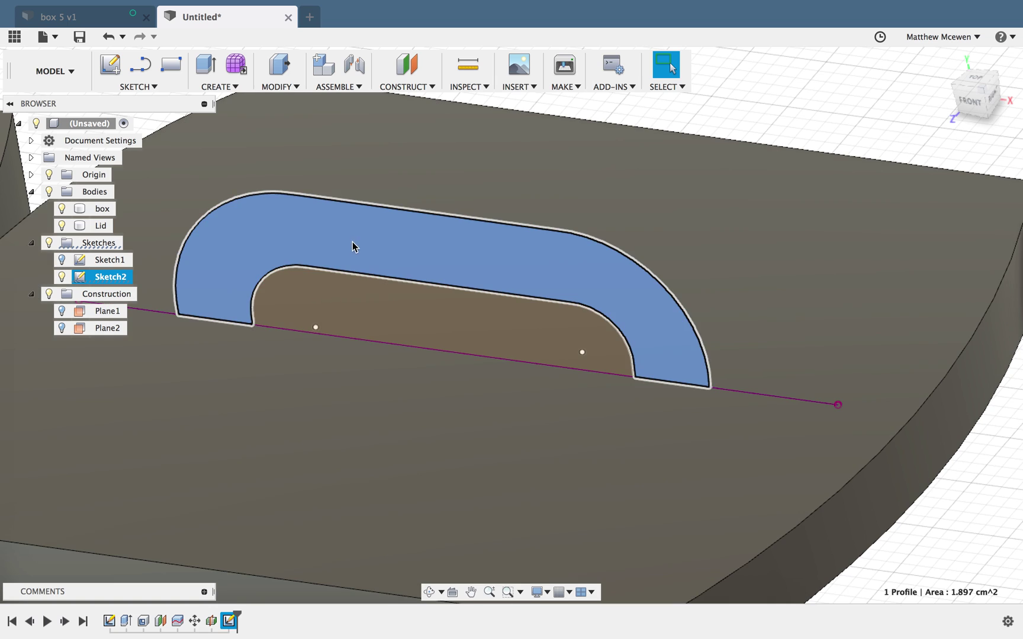
{"action": "left_click", "coordinate": [239, 89]}
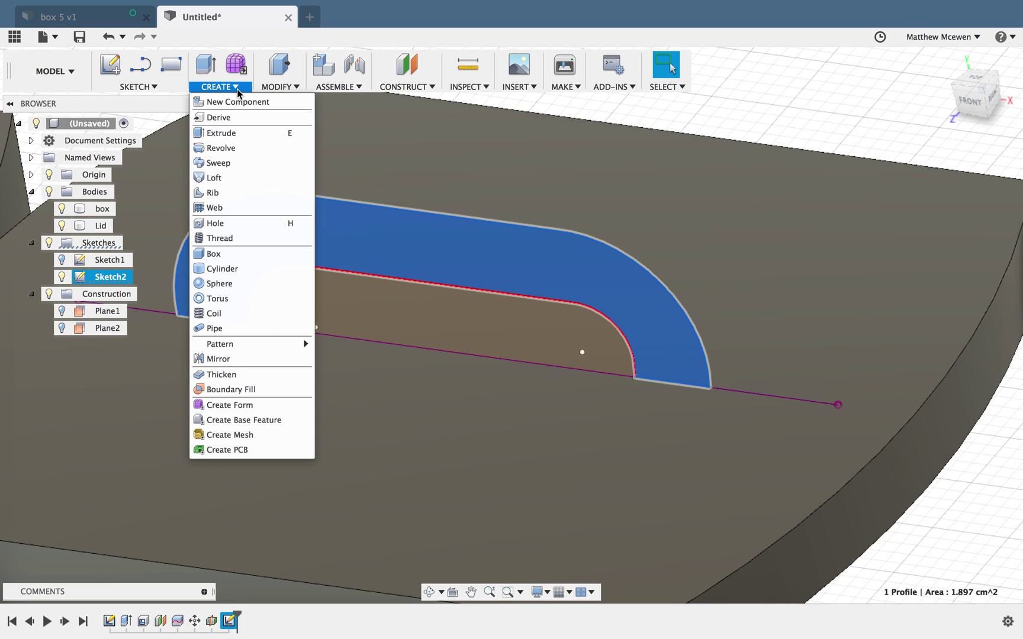
{"action": "left_click", "coordinate": [230, 133]}
{"action": "left_click_drag", "start_coordinate": [302, 104], "coordinate": [864, 148]}
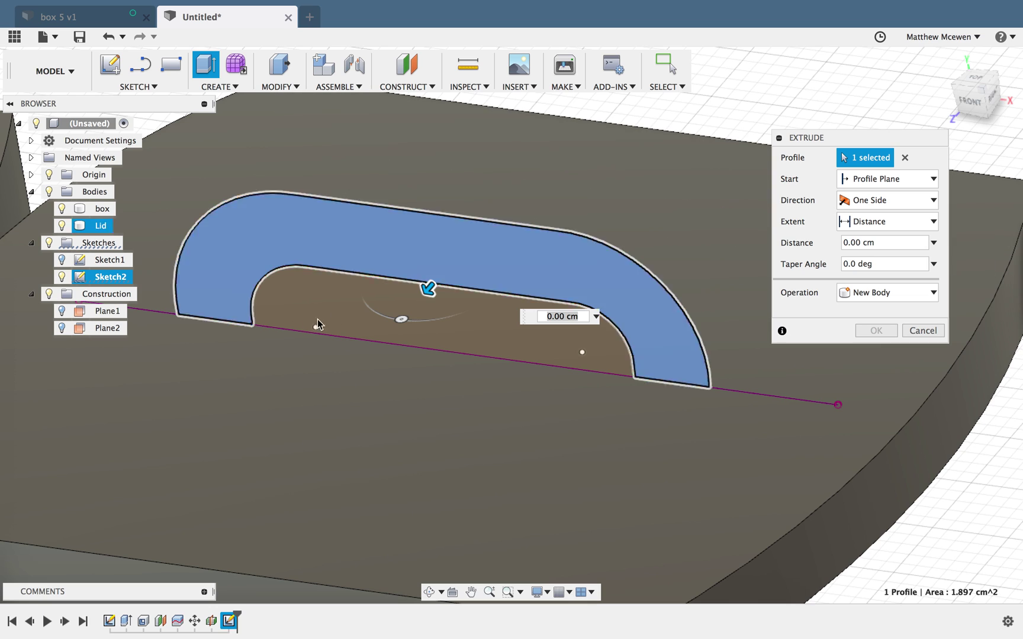
{"action": "left_click_drag", "start_coordinate": [427, 288], "coordinate": [413, 307]}
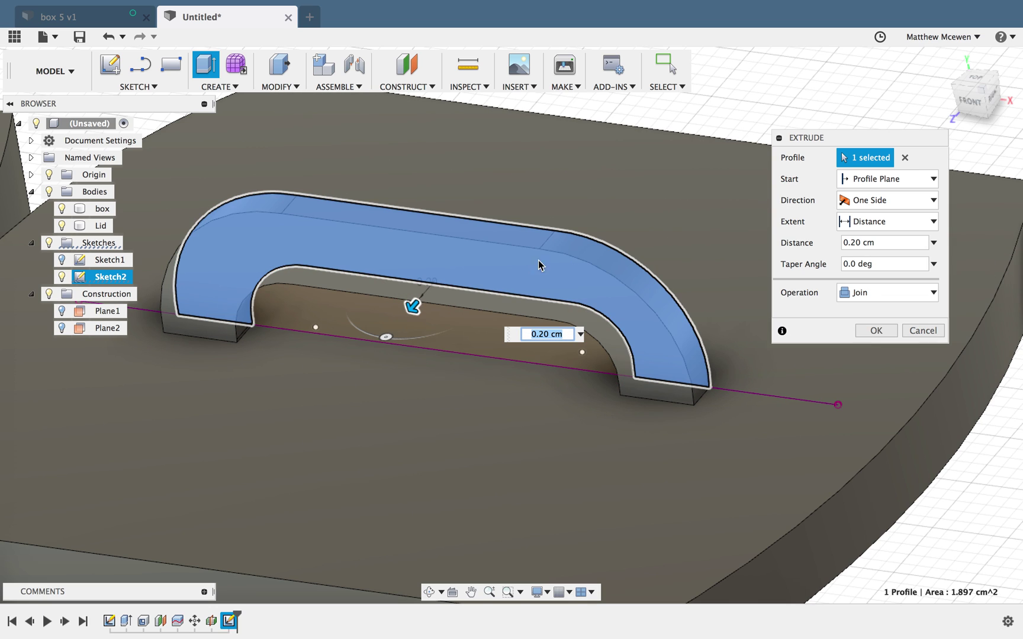
{"action": "left_click", "coordinate": [888, 200]}
{"action": "left_click", "coordinate": [865, 245]}
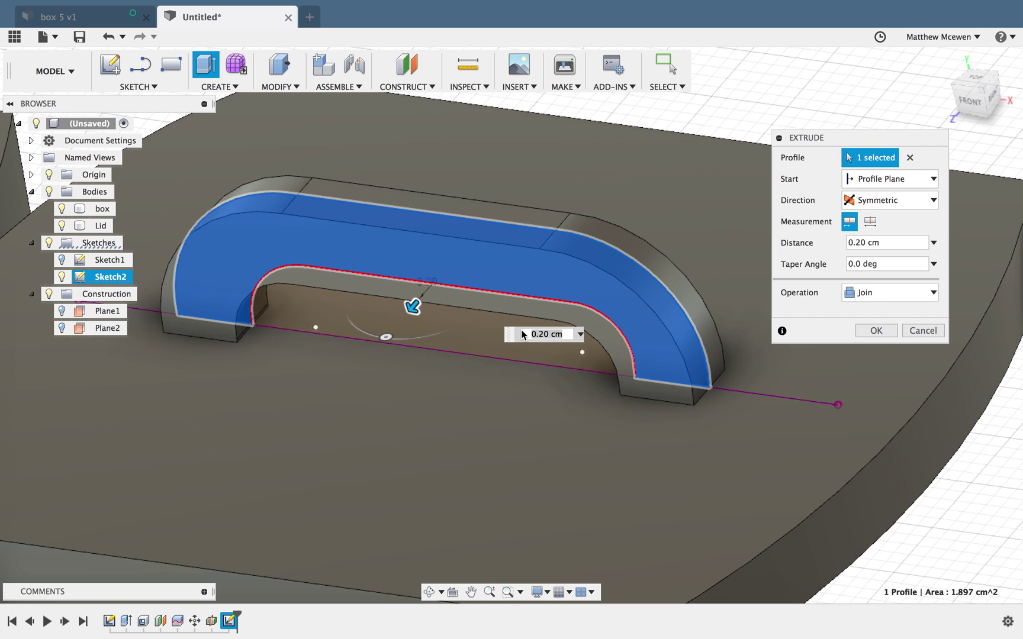
{"action": "scroll", "coordinate": [812, 367], "scroll_direction": "right", "scroll_amount": 10, "text": "shift"}
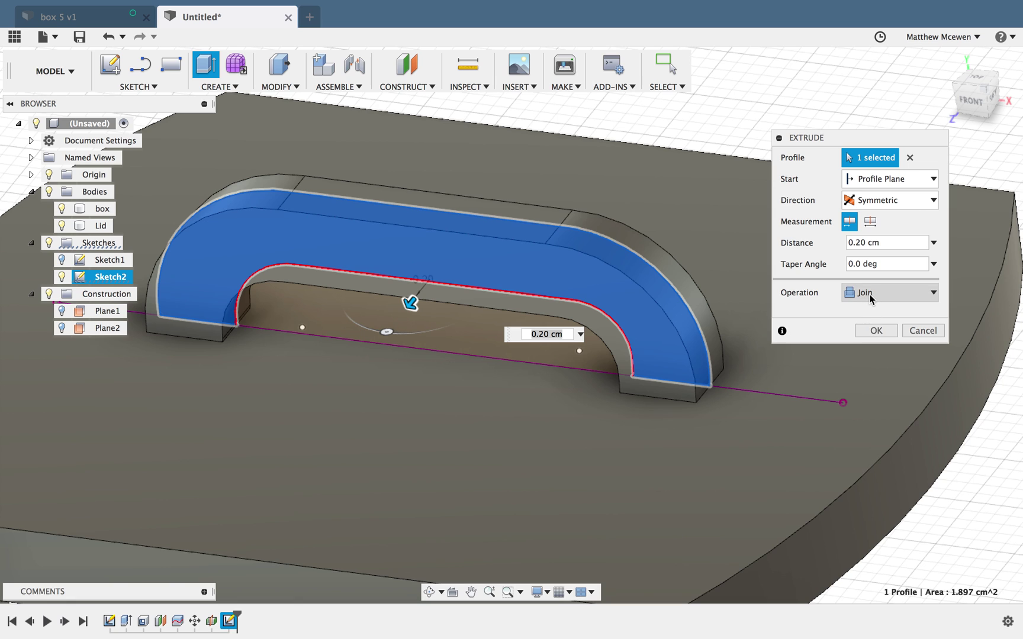
{"action": "left_click", "coordinate": [871, 295]}
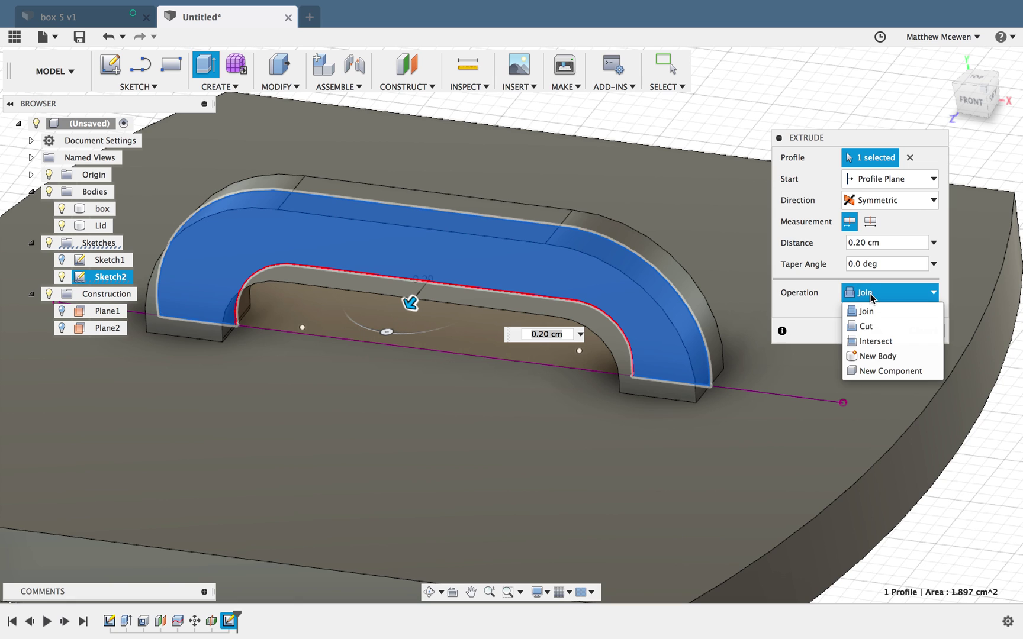
{"action": "left_click", "coordinate": [871, 311]}
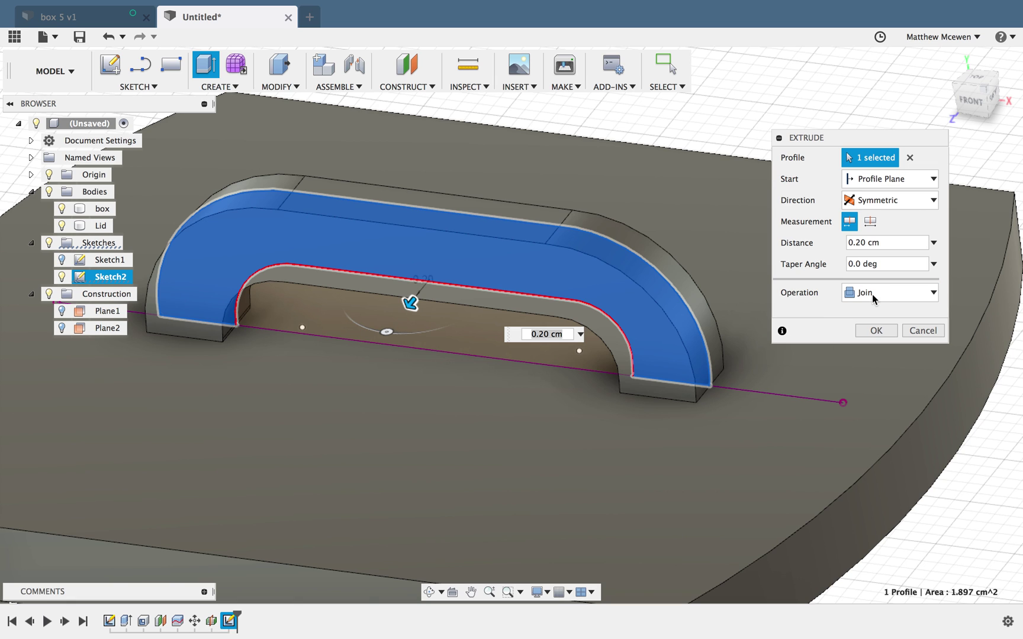
{"action": "left_click", "coordinate": [875, 331]}
Step: Examine the handle, the lid's underside and the open box from several directions
{"action": "scroll", "coordinate": [730, 348], "scroll_direction": "down", "scroll_amount": 10, "text": "shift"}
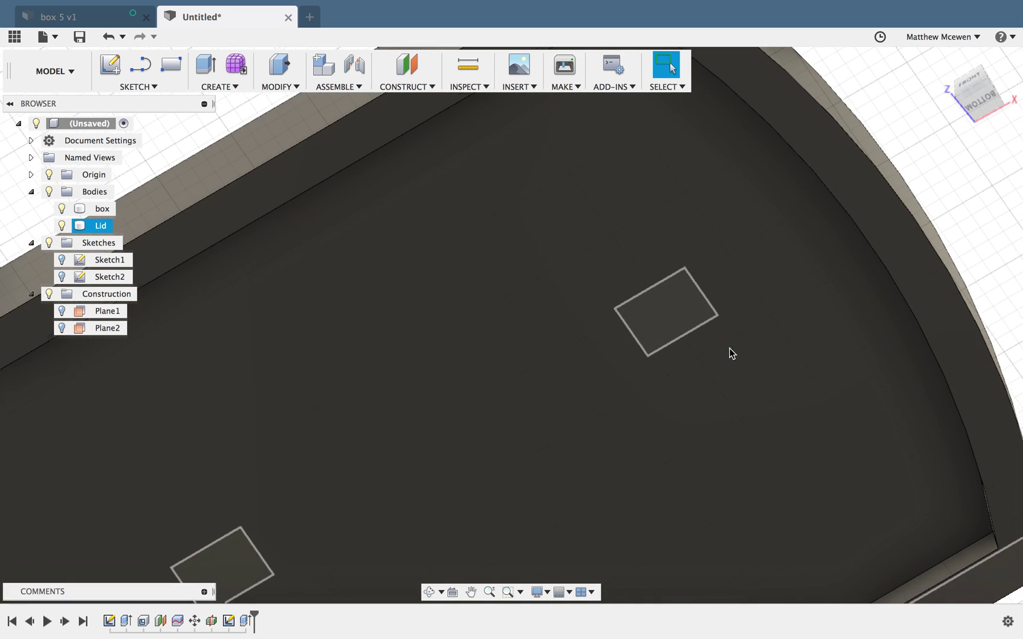
{"action": "scroll", "coordinate": [730, 348], "scroll_direction": "up", "scroll_amount": 10, "text": "shift"}
{"action": "scroll", "coordinate": [730, 349], "scroll_direction": "right", "scroll_amount": 3, "text": "shift"}
{"action": "left_click", "coordinate": [762, 212]}
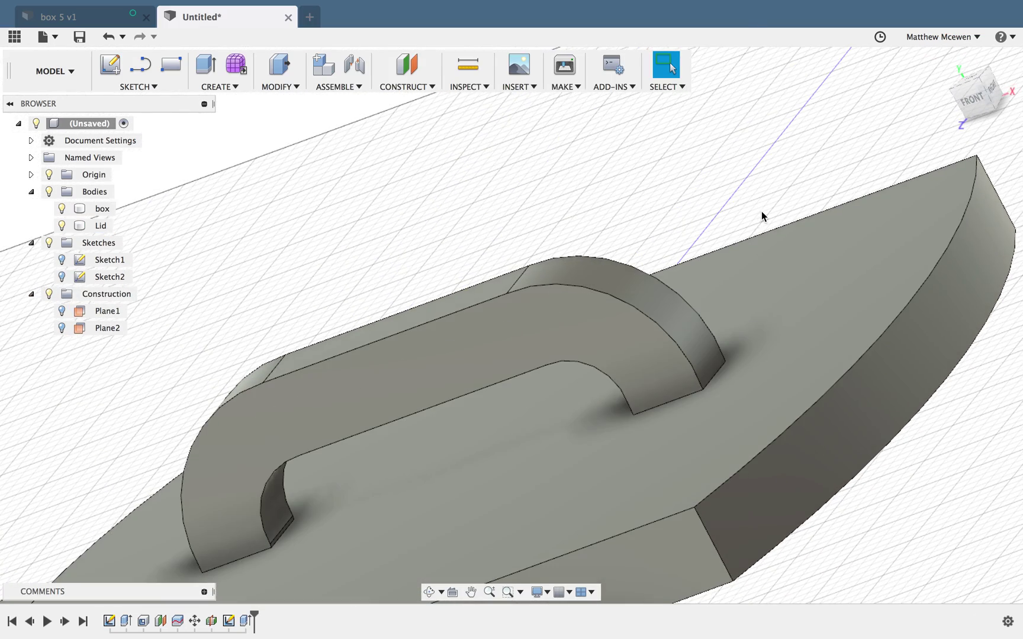
{"action": "scroll", "coordinate": [754, 204], "scroll_direction": "down", "scroll_amount": 2}
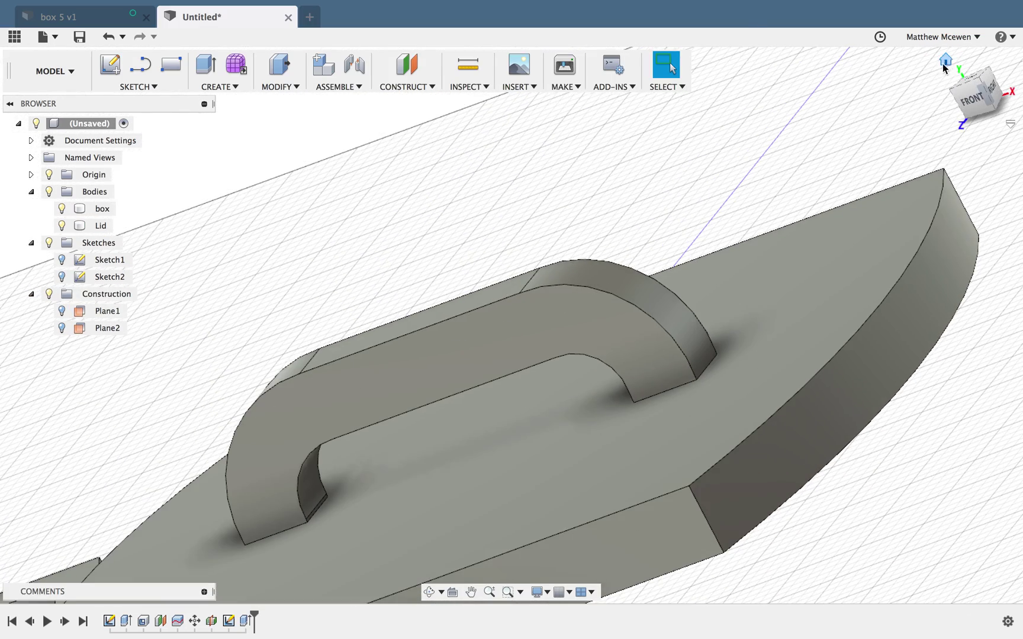
{"action": "left_click", "coordinate": [946, 61]}
{"action": "middle_click_drag", "start_coordinate": [740, 212], "coordinate": [741, 216], "text": "shift"}
{"action": "scroll", "coordinate": [740, 212], "scroll_direction": "up", "scroll_amount": 10, "text": "shift"}
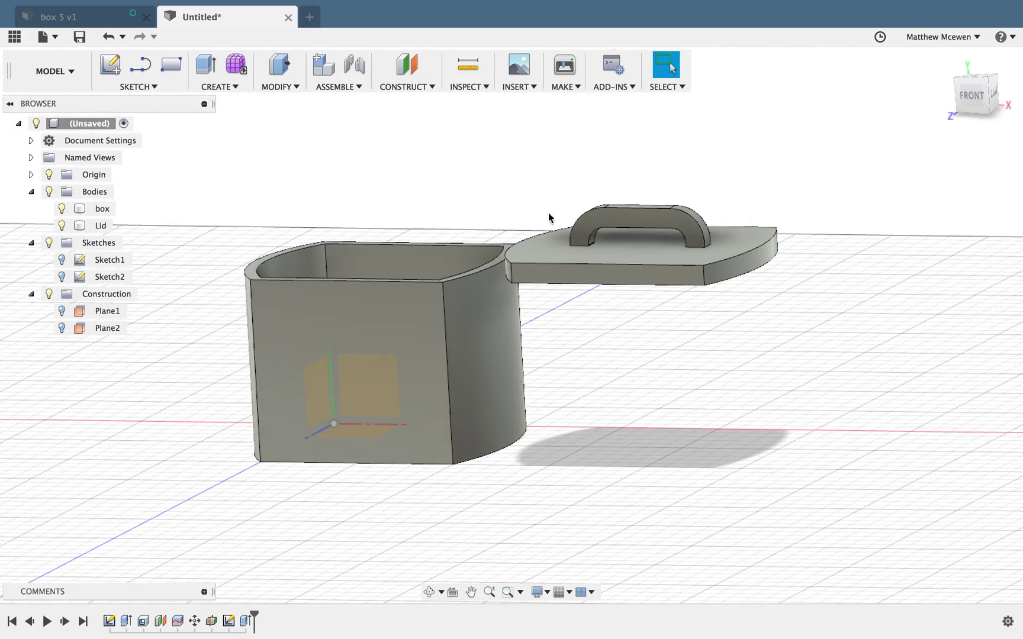
{"action": "scroll", "coordinate": [639, 280], "scroll_direction": "down", "scroll_amount": 10, "text": "shift"}
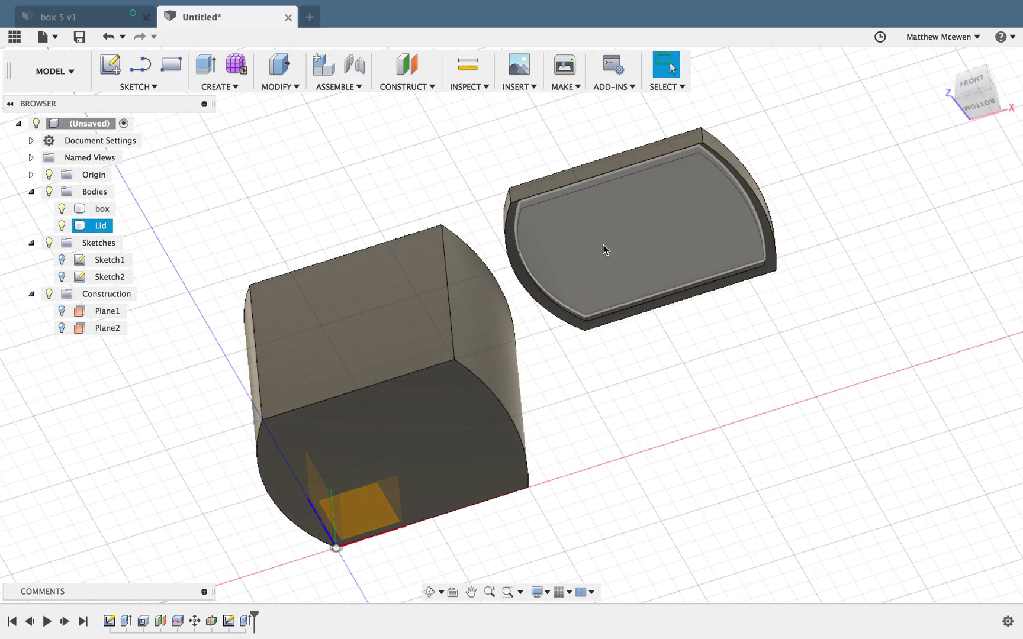
{"action": "scroll", "coordinate": [602, 229], "scroll_direction": "up", "scroll_amount": 10, "text": "shift"}
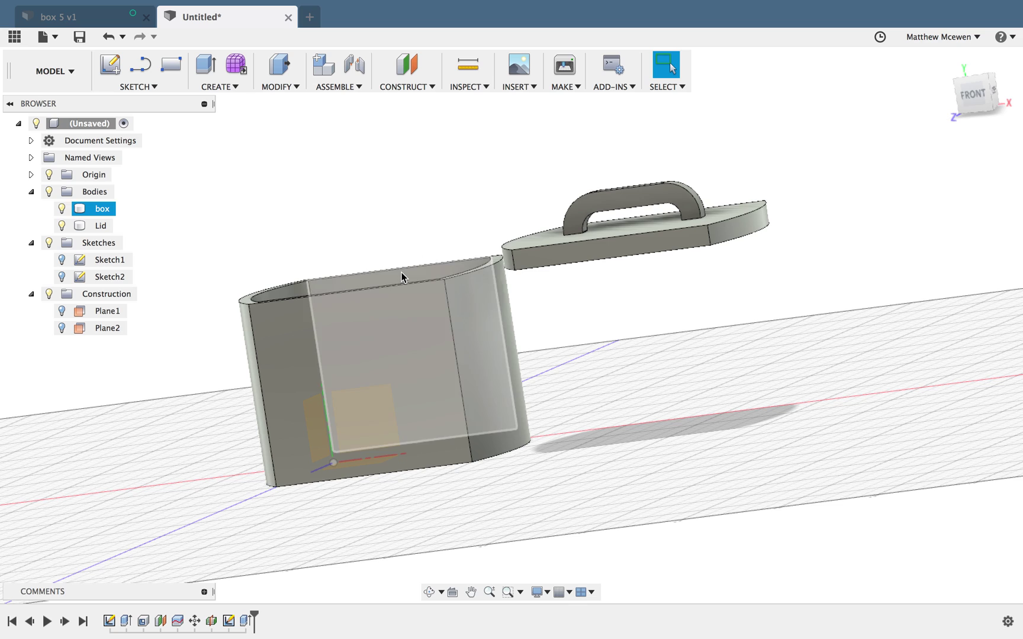
{"action": "scroll", "coordinate": [402, 275], "scroll_direction": "up", "scroll_amount": 8, "text": "shift"}
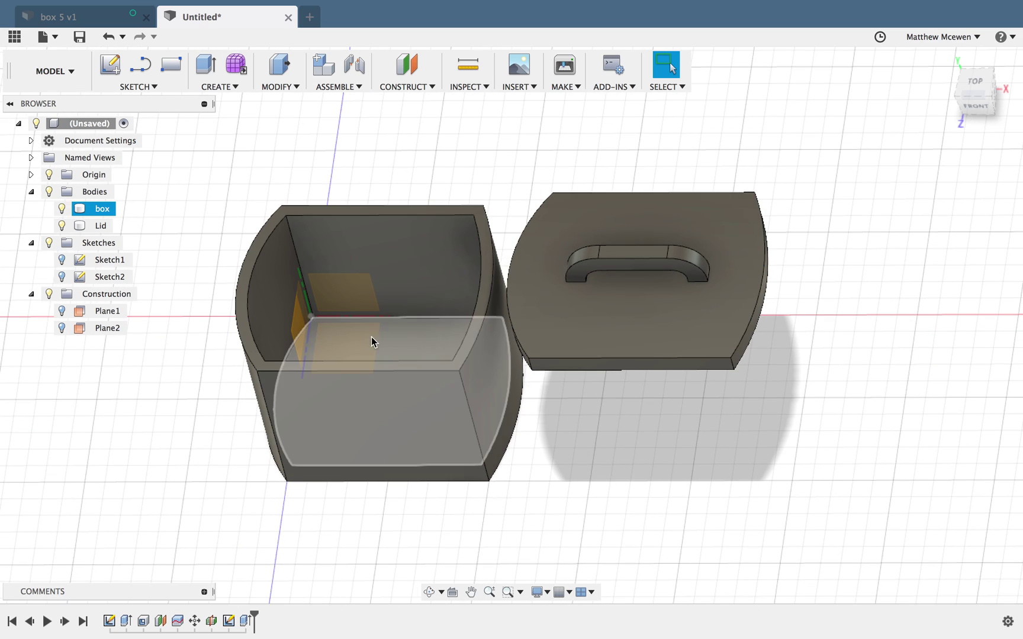
{"action": "scroll", "coordinate": [559, 361], "scroll_direction": "down", "scroll_amount": 10, "text": "shift"}
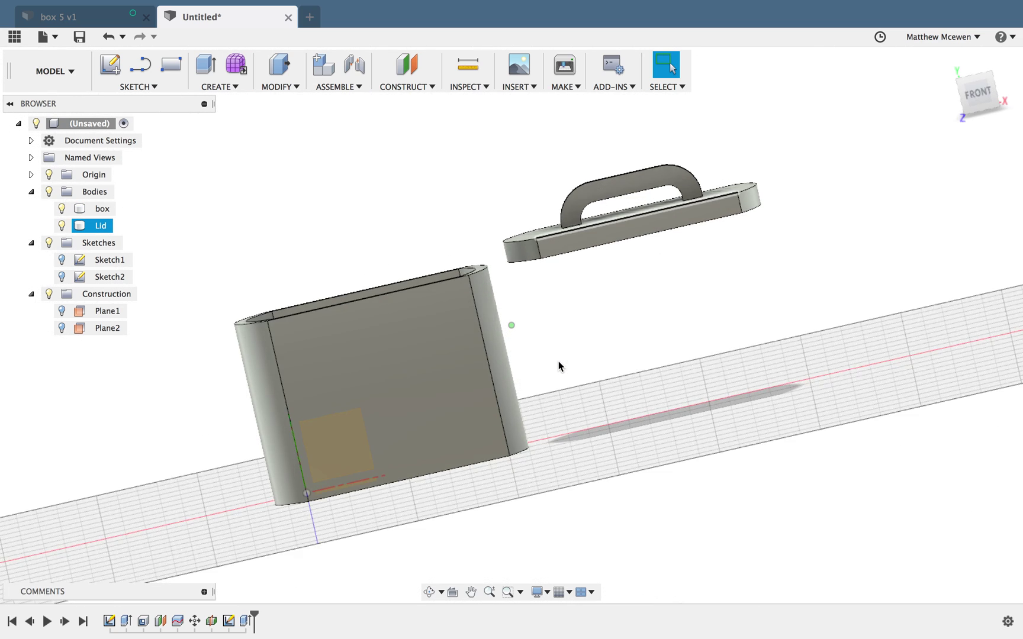
{"action": "scroll", "coordinate": [559, 361], "scroll_direction": "up", "scroll_amount": 8, "text": "shift"}
{"action": "left_click", "coordinate": [612, 232]}
{"action": "left_click", "coordinate": [354, 226]}
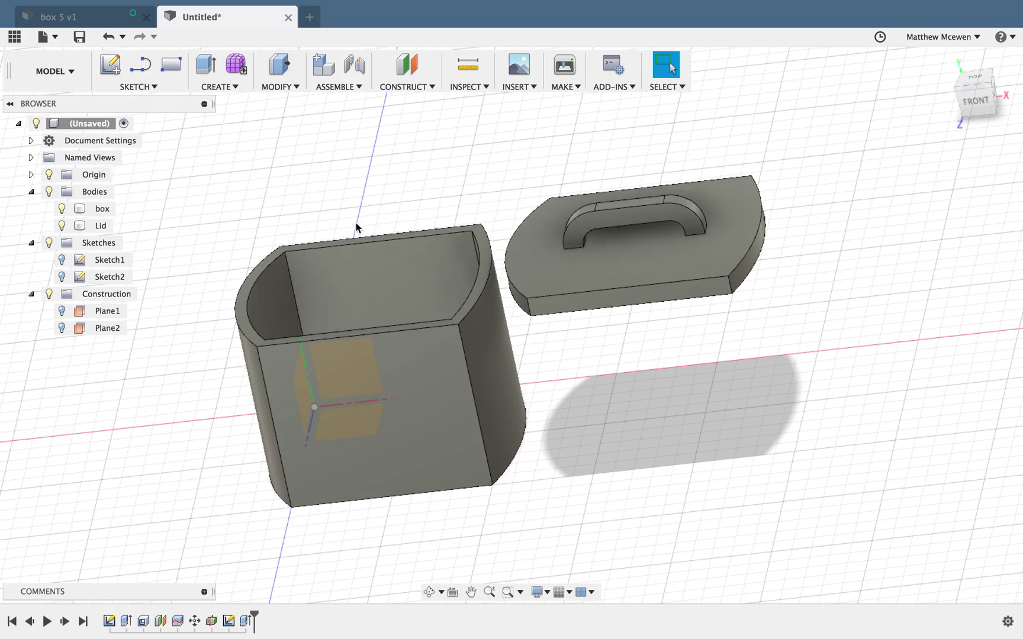
{"action": "left_click", "coordinate": [343, 248]}
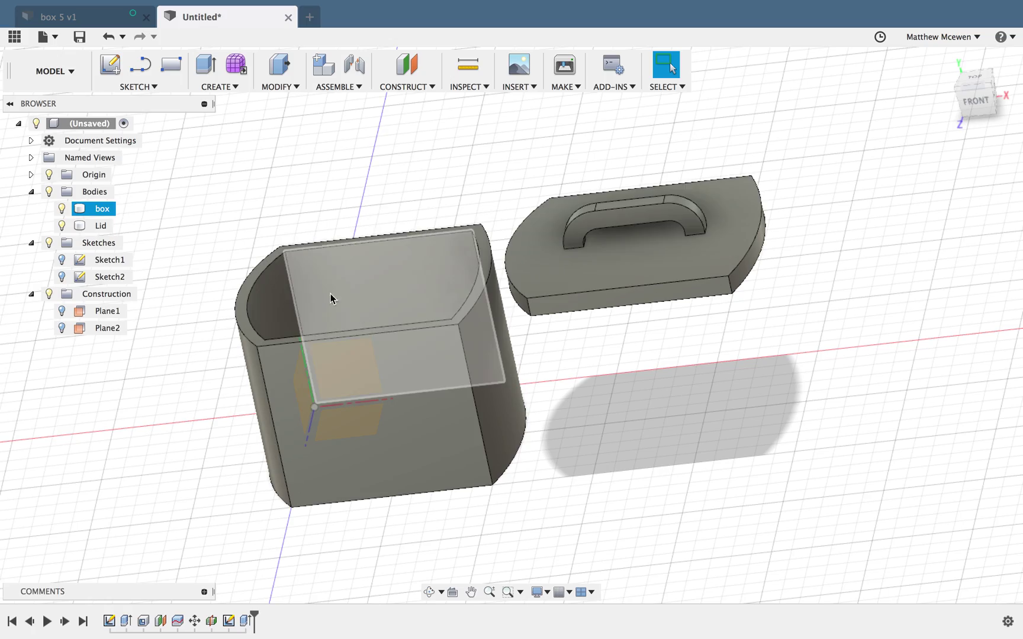
{"action": "left_click", "coordinate": [609, 434]}
{"action": "scroll", "coordinate": [609, 434], "scroll_direction": "down", "scroll_amount": 5, "text": "shift"}
{"action": "scroll", "coordinate": [609, 433], "scroll_direction": "down", "scroll_amount": 5, "text": "shift"}
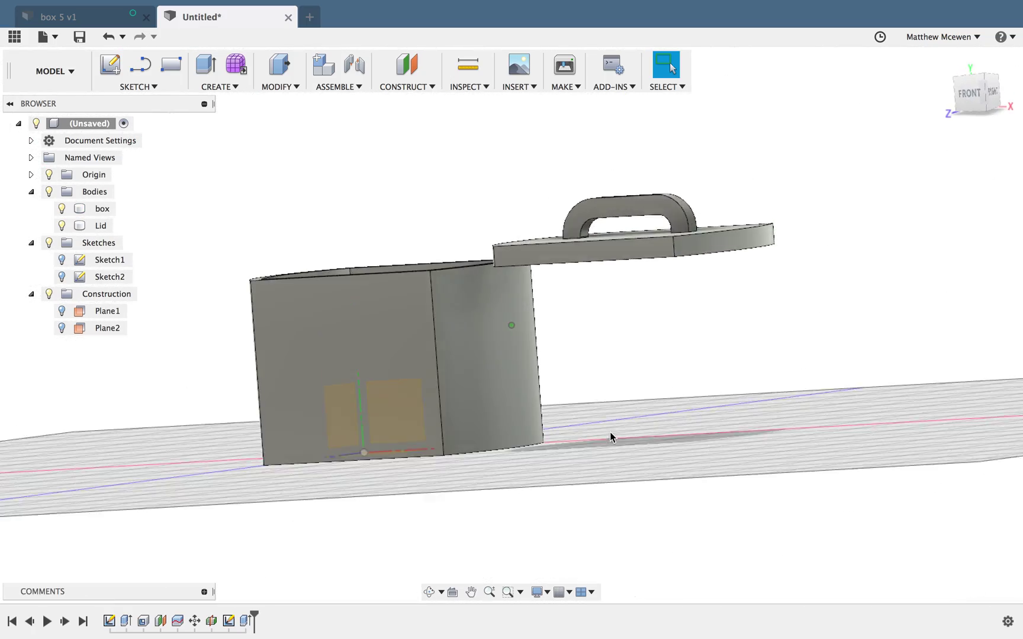
{"action": "left_click", "coordinate": [588, 256]}
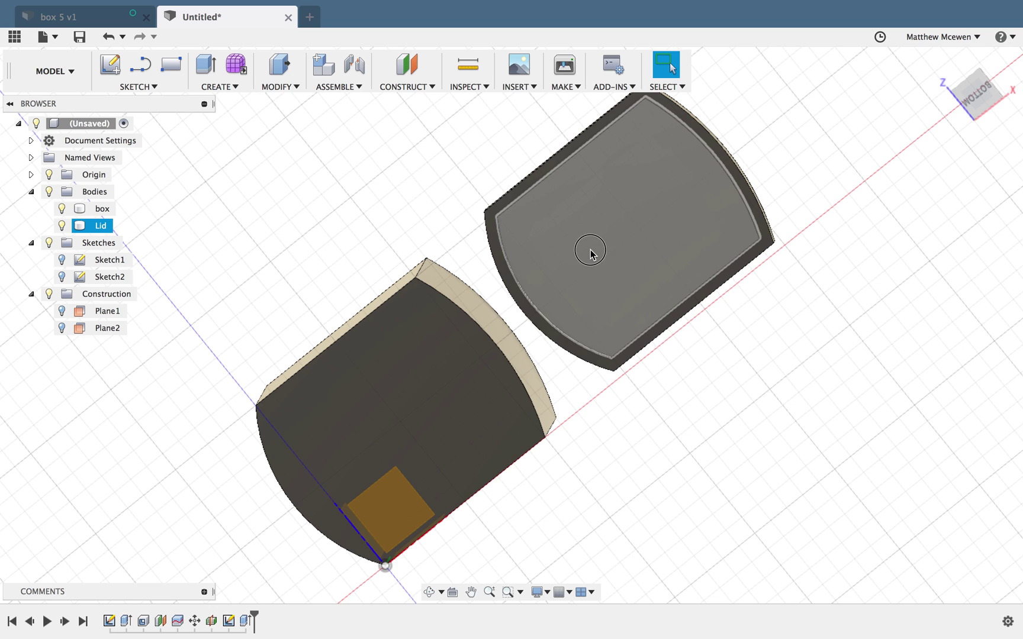
{"action": "left_click", "coordinate": [591, 253]}
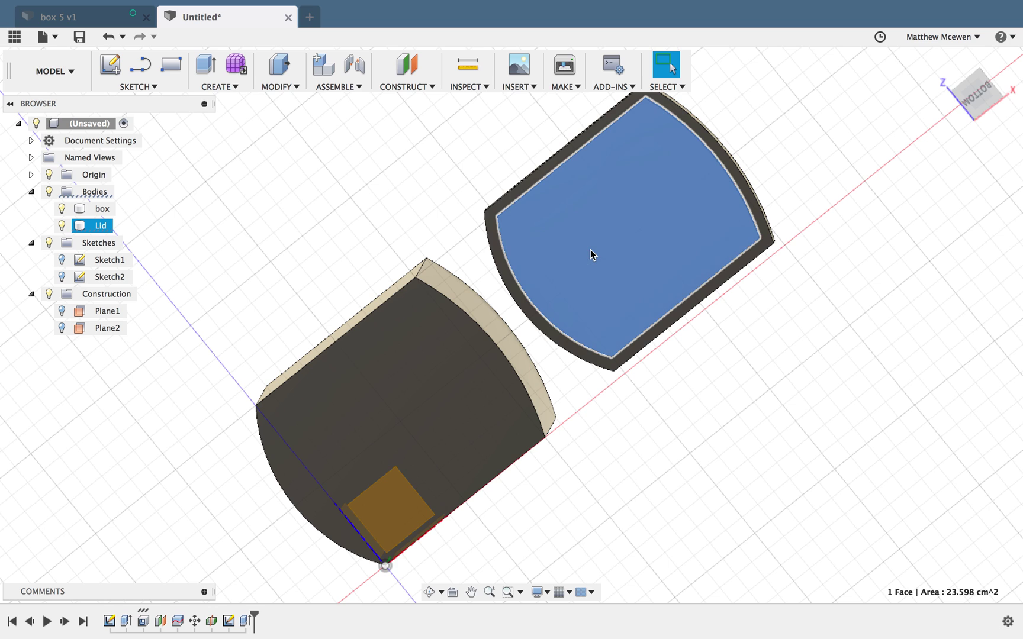
{"action": "scroll", "coordinate": [678, 238], "scroll_direction": "down", "scroll_amount": 3, "text": "shift"}
{"action": "right_click", "coordinate": [678, 239]}
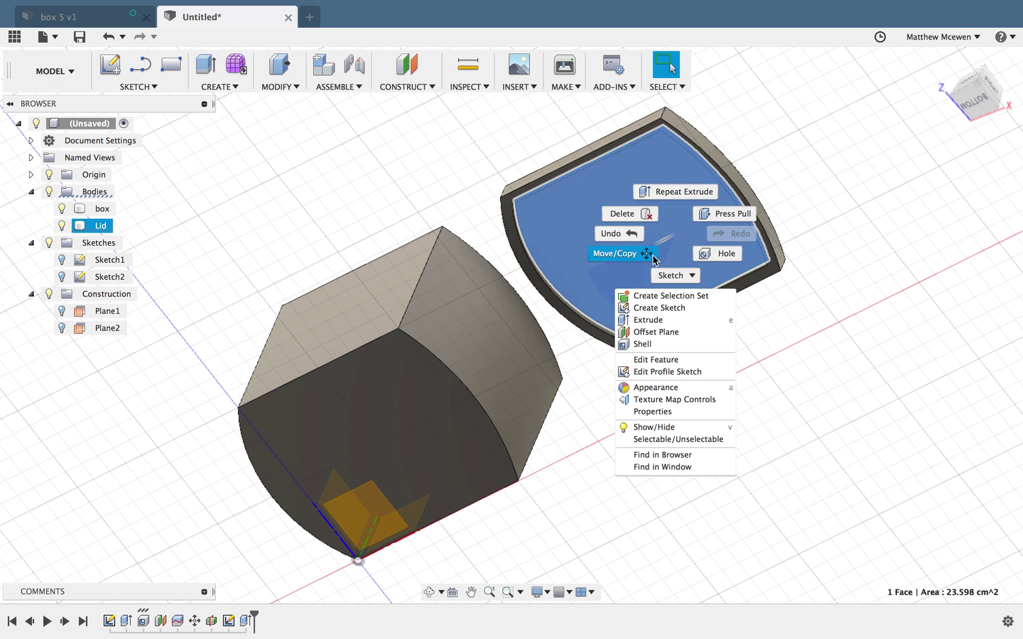
{"action": "left_click", "coordinate": [658, 318]}
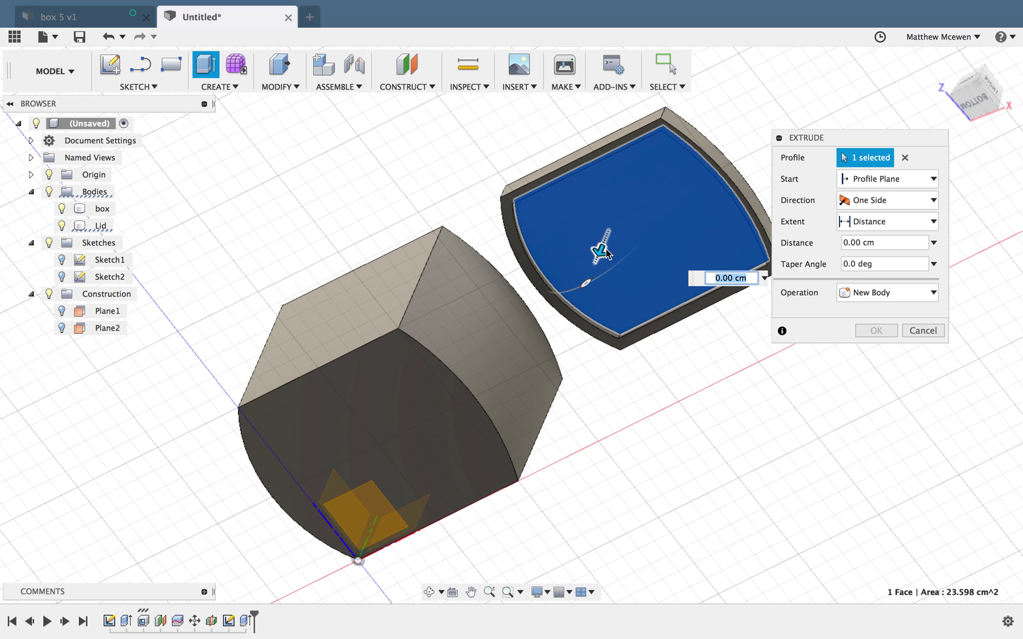
{"action": "scroll", "coordinate": [658, 319], "scroll_direction": "up", "scroll_amount": 10, "text": "shift"}
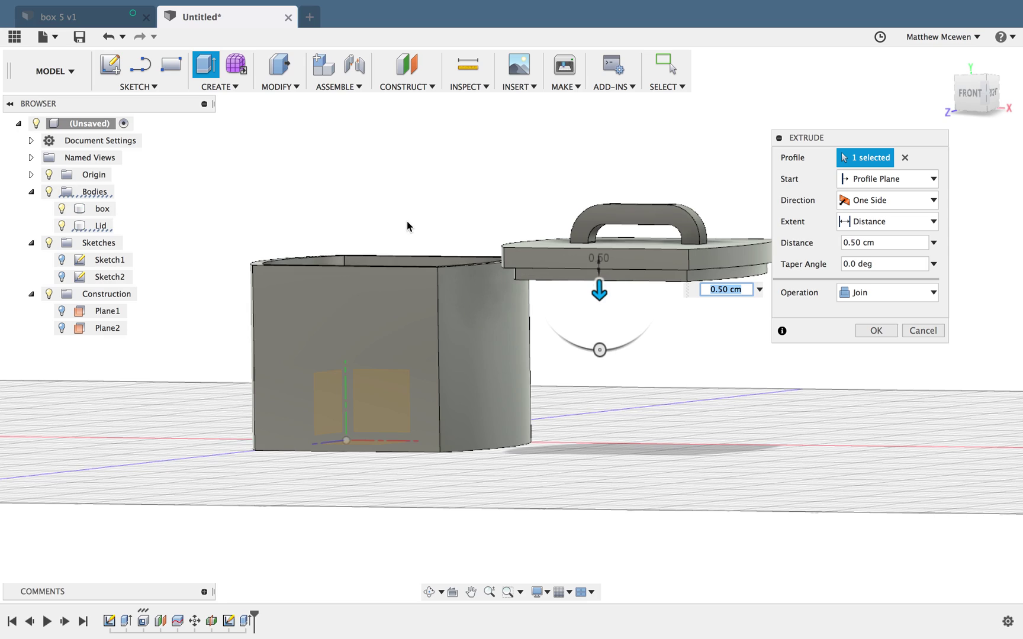
{"action": "scroll", "coordinate": [674, 340], "scroll_direction": "down", "scroll_amount": 10, "text": "shift"}
{"action": "scroll", "coordinate": [674, 341], "scroll_direction": "up", "scroll_amount": 9, "text": "shift"}
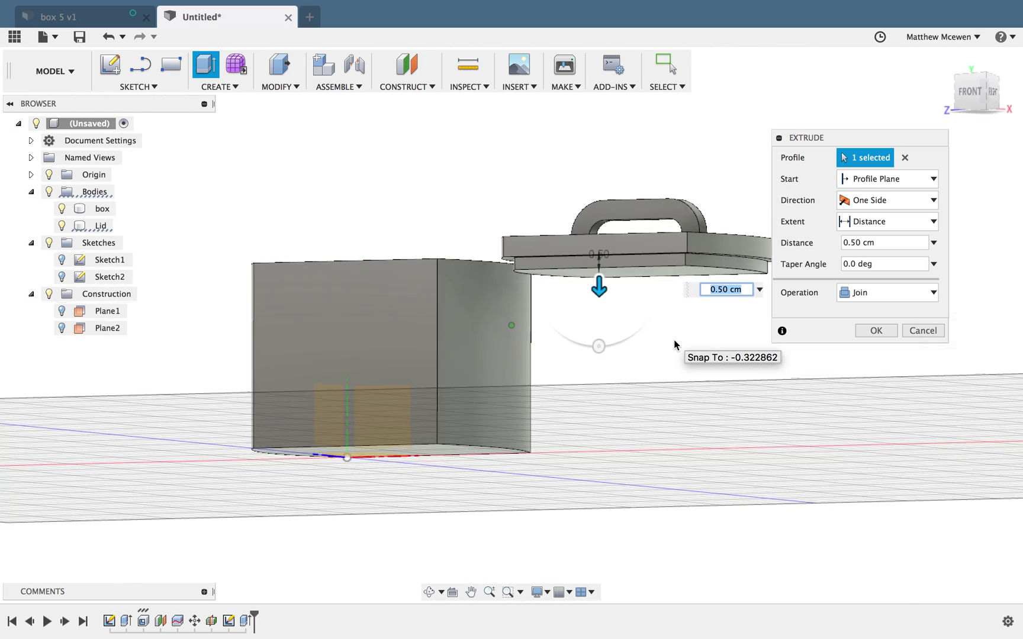
{"action": "middle_click_drag", "start_coordinate": [675, 345], "coordinate": [676, 343], "text": "shift"}
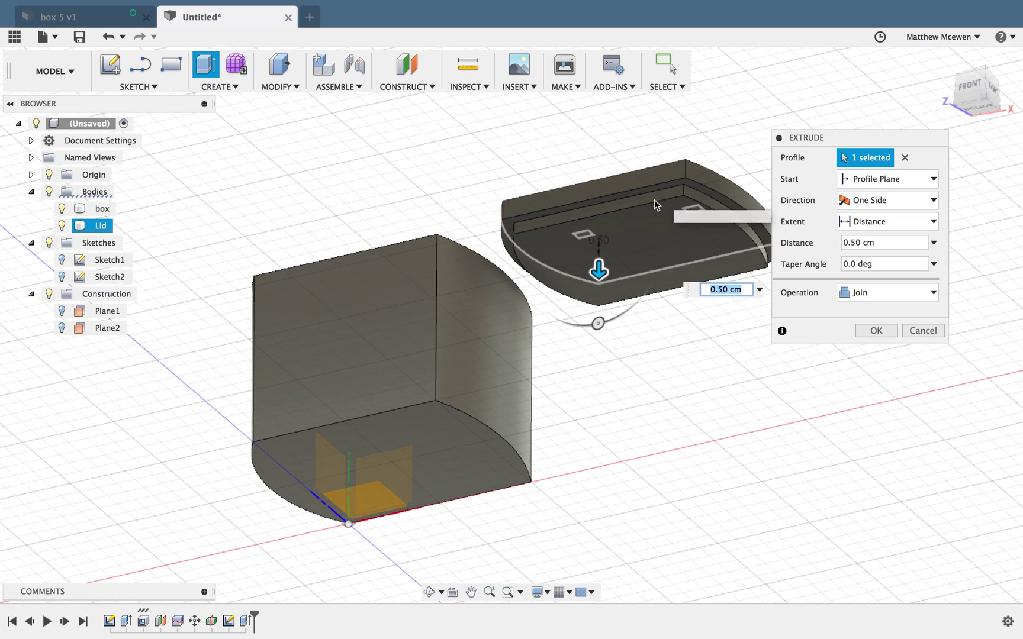
{"action": "middle_click_drag", "start_coordinate": [444, 232], "coordinate": [435, 243], "text": "shift"}
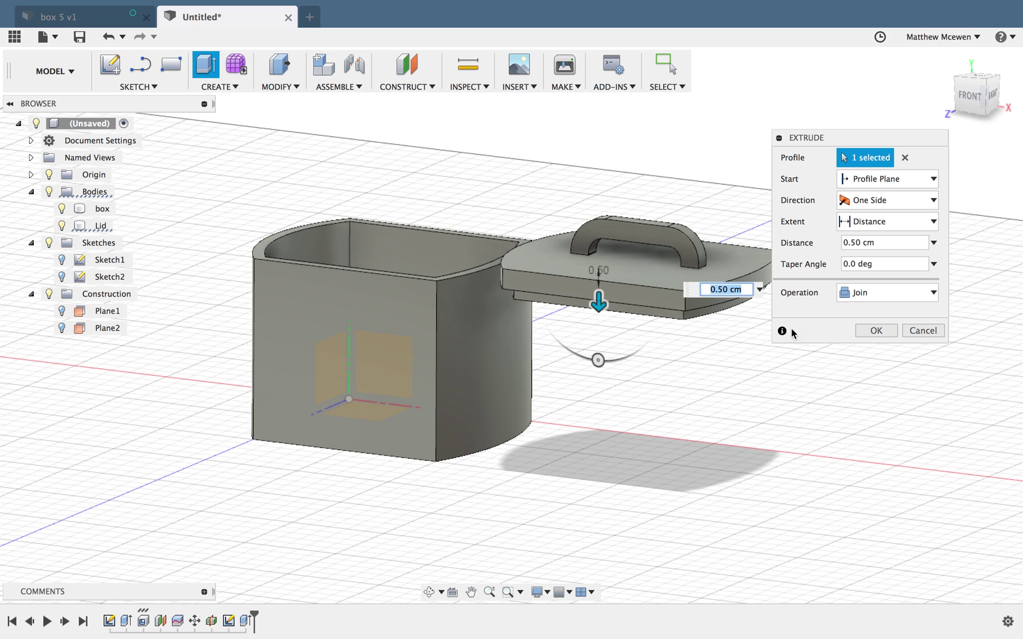
{"action": "middle_click_drag", "start_coordinate": [722, 310], "coordinate": [726, 340]}
{"action": "left_click", "coordinate": [921, 332]}
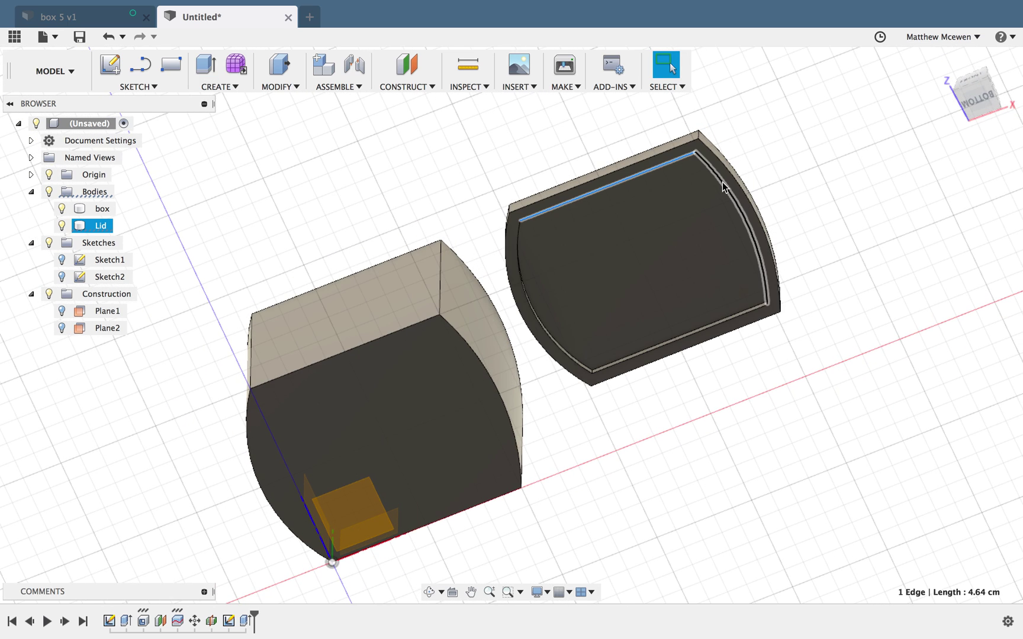
{"action": "left_click", "coordinate": [628, 177]}
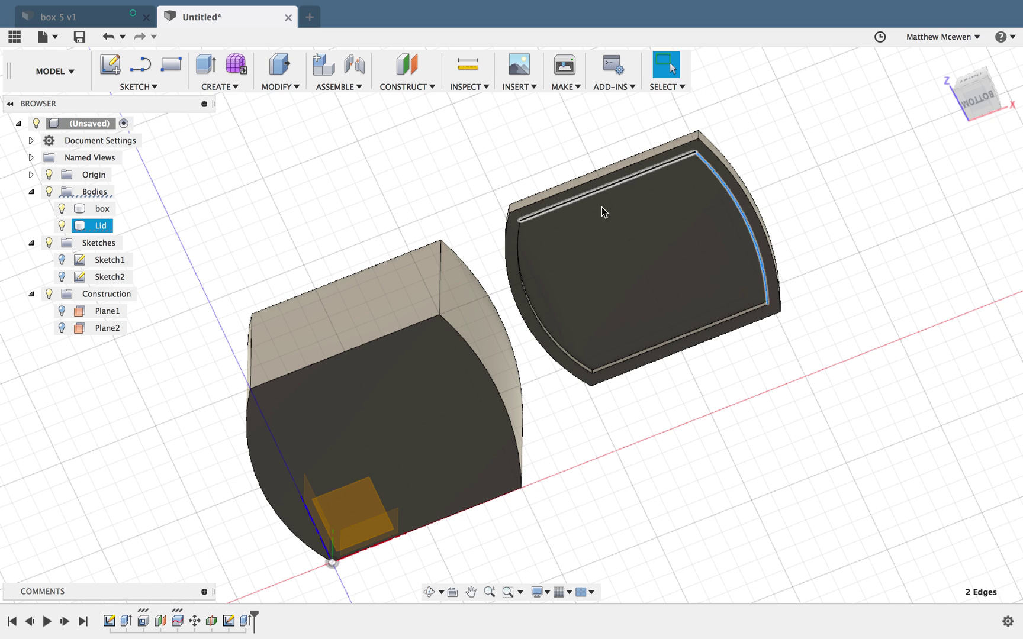
{"action": "left_click", "coordinate": [530, 304]}
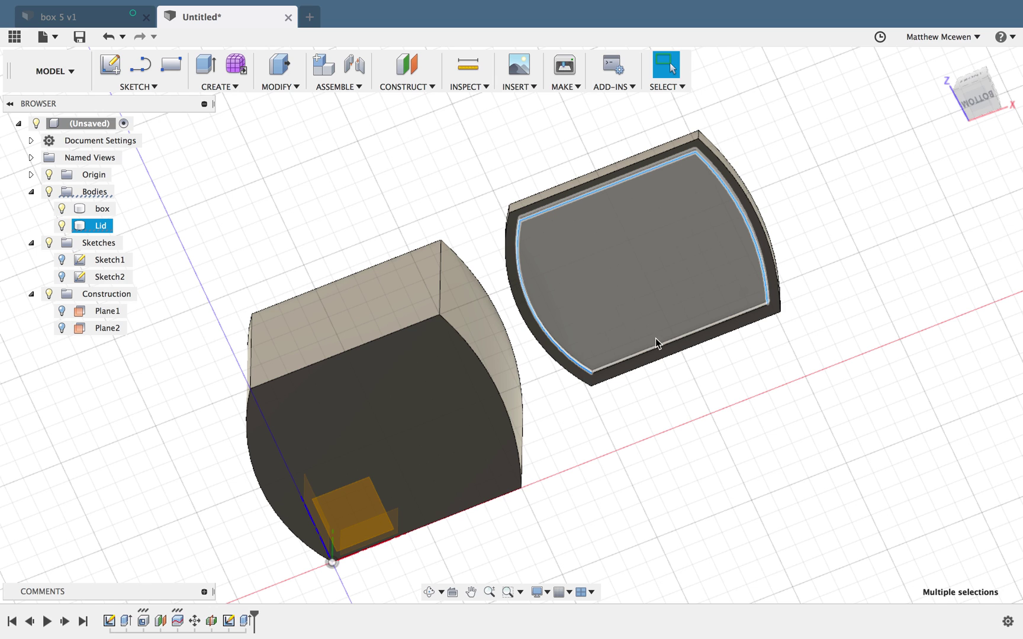
{"action": "scroll", "coordinate": [734, 394], "scroll_direction": "up", "scroll_amount": 3}
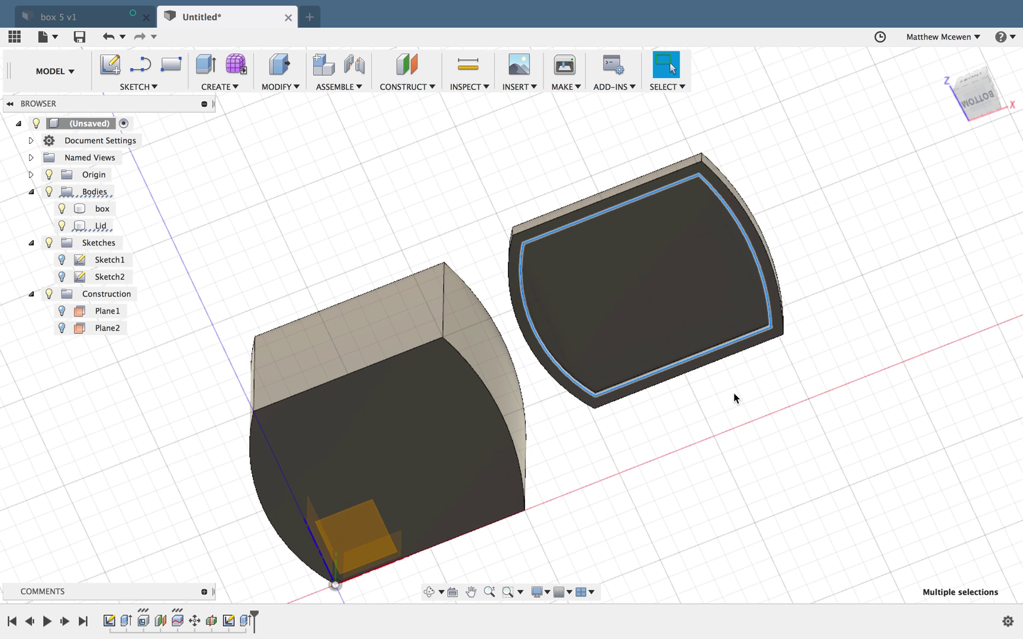
{"action": "left_click", "coordinate": [745, 405]}
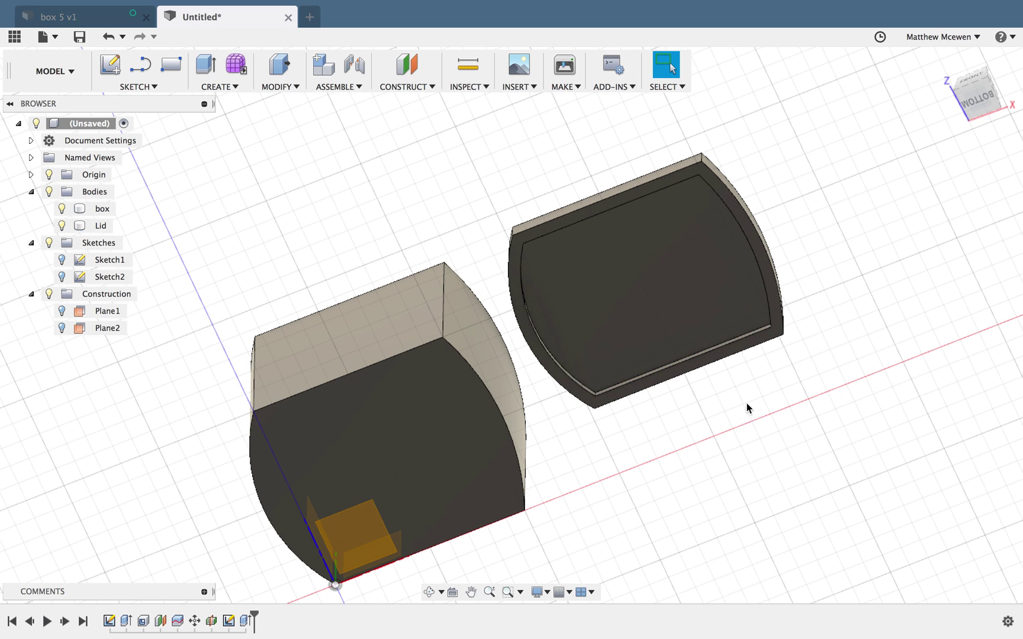
Step: Start a sketch on the inner face of the lid's underside and offset its outline inward by 0.089 cm
{"action": "left_click", "coordinate": [155, 87]}
{"action": "left_click", "coordinate": [137, 100]}
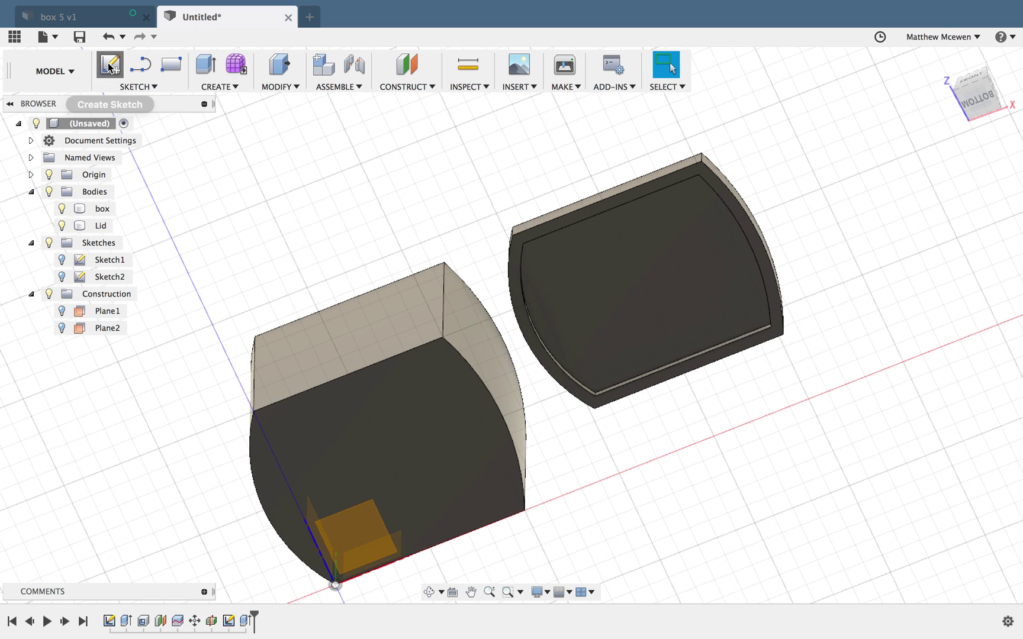
{"action": "left_click", "coordinate": [578, 269]}
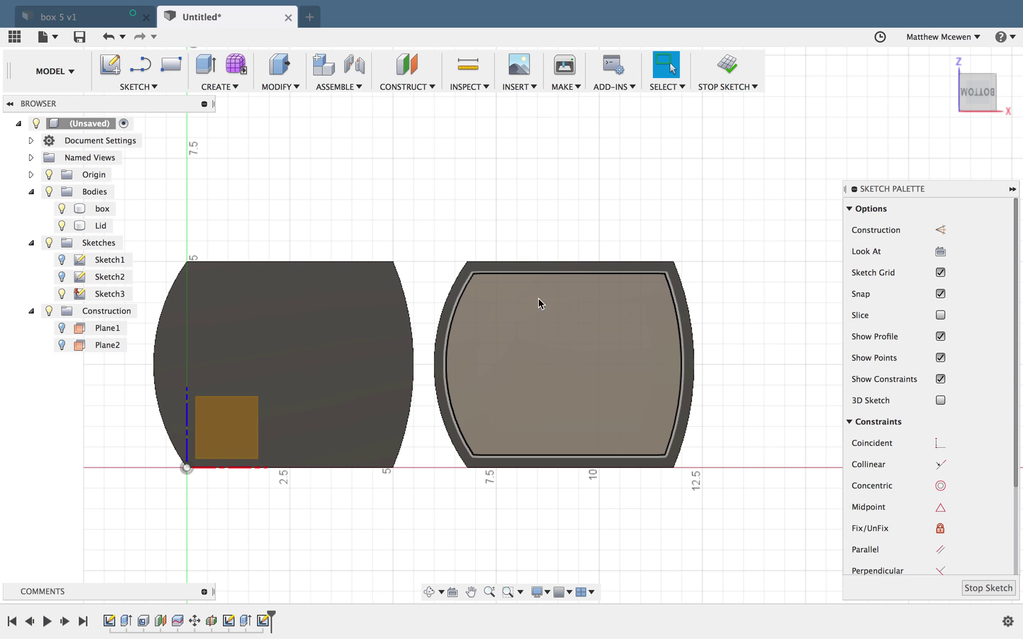
{"action": "left_click", "coordinate": [140, 82]}
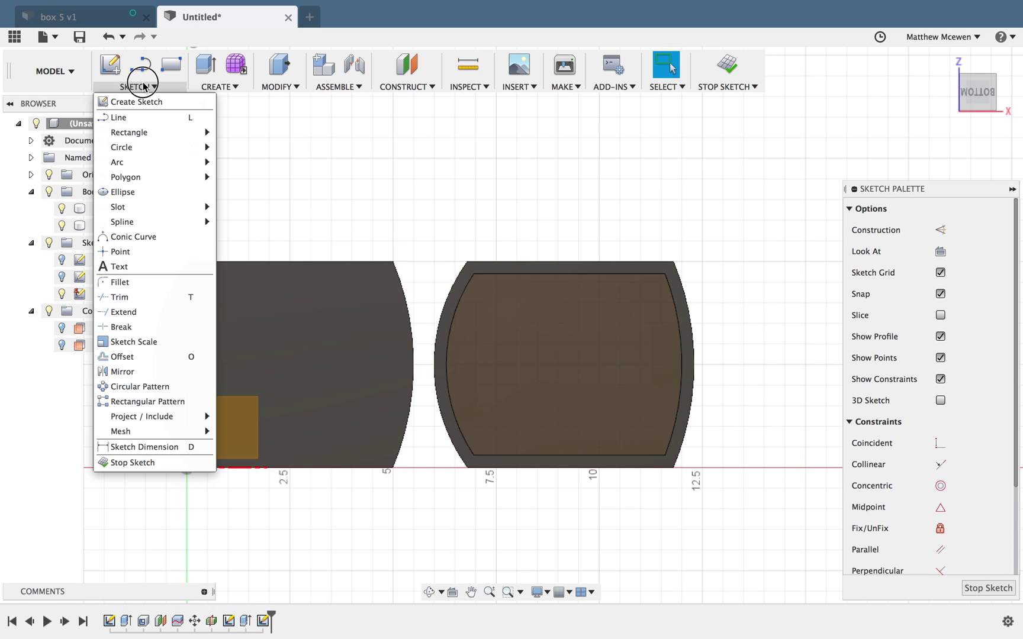
{"action": "left_click", "coordinate": [135, 356]}
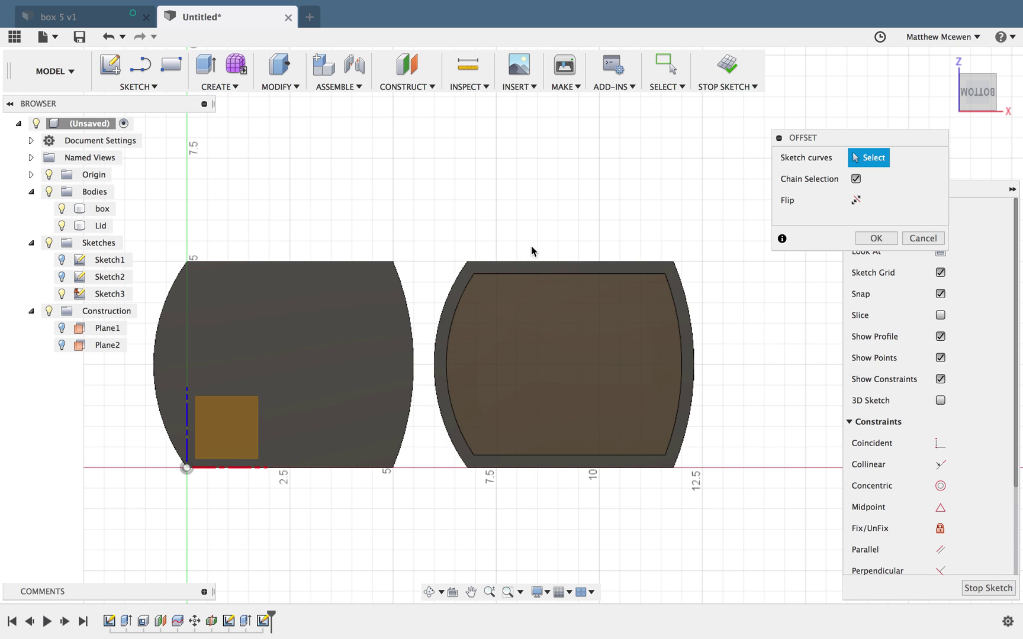
{"action": "left_click", "coordinate": [535, 274]}
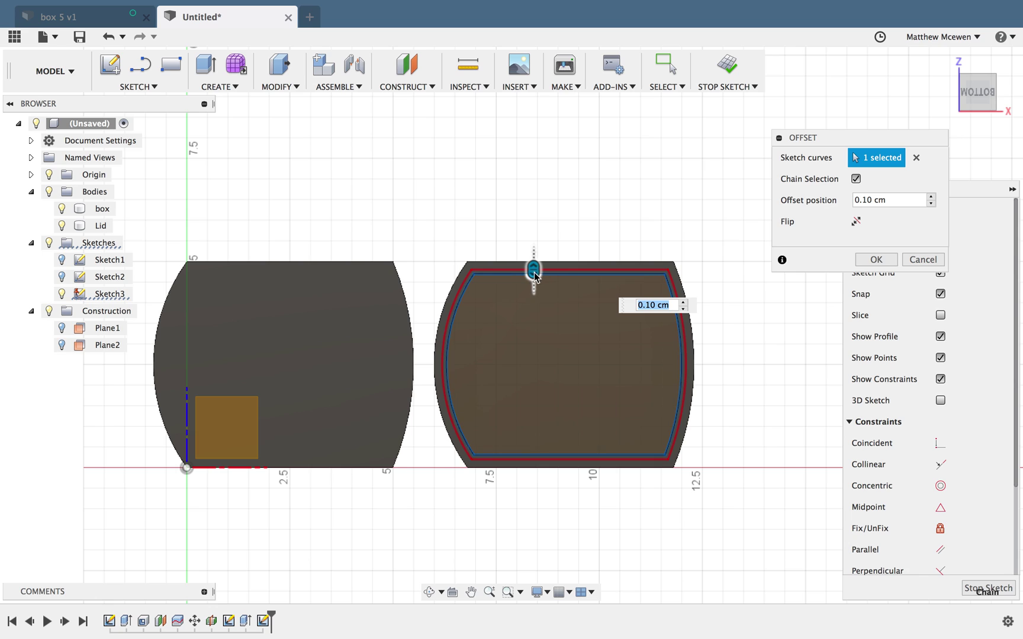
{"action": "left_click_drag", "start_coordinate": [533, 271], "coordinate": [533, 278]}
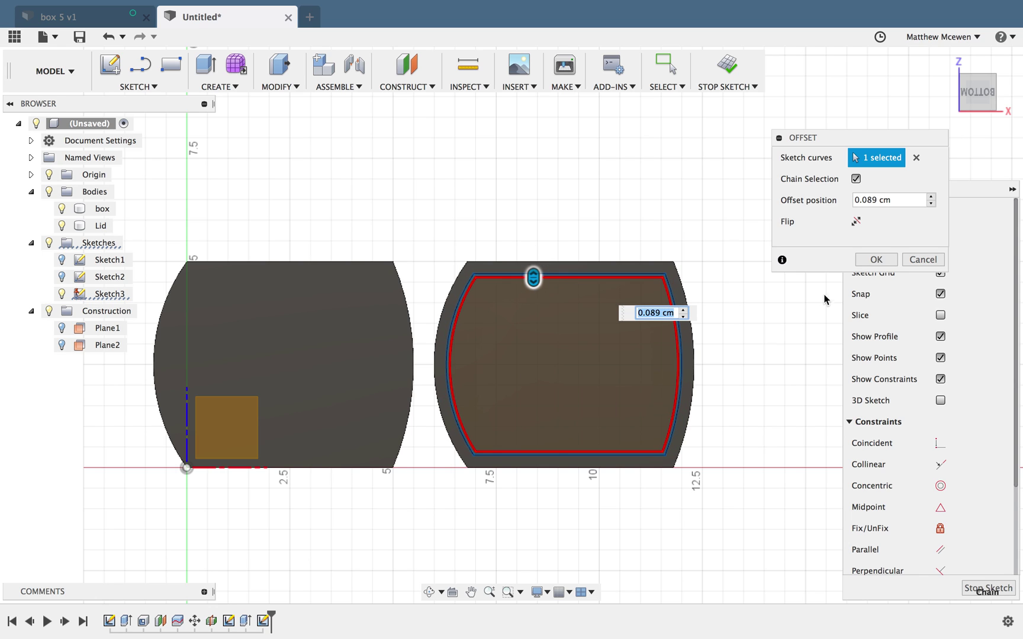
{"action": "left_click", "coordinate": [874, 260]}
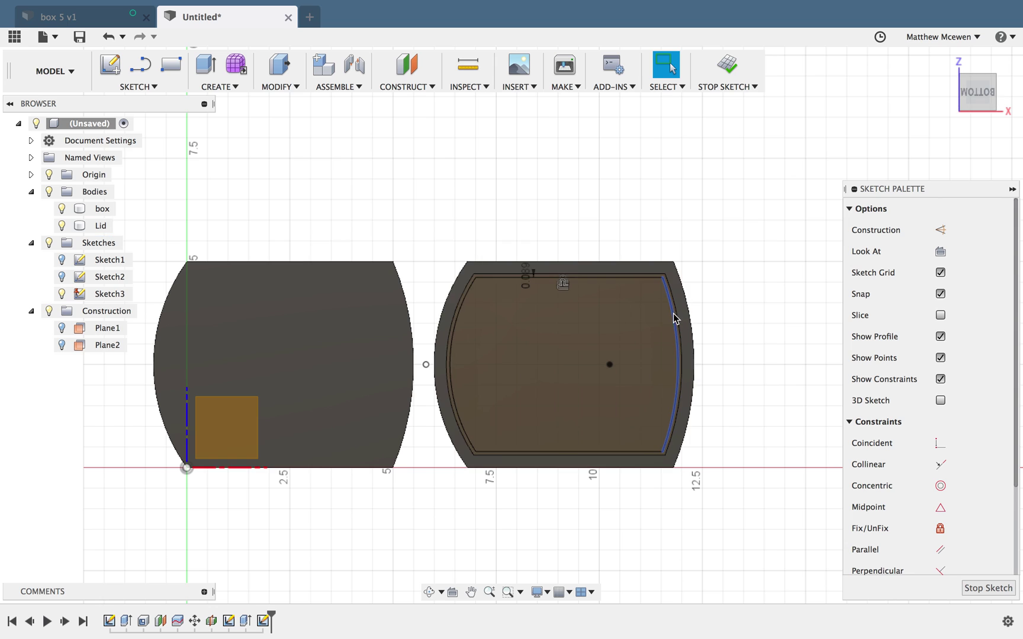
Step: Extrude the inset profile on the lid's underside 0.4 cm downward and join it to the lid
{"action": "left_click", "coordinate": [651, 324]}
{"action": "middle_click_drag", "start_coordinate": [623, 320], "coordinate": [615, 370], "text": "shift"}
{"action": "right_click", "coordinate": [616, 370]}
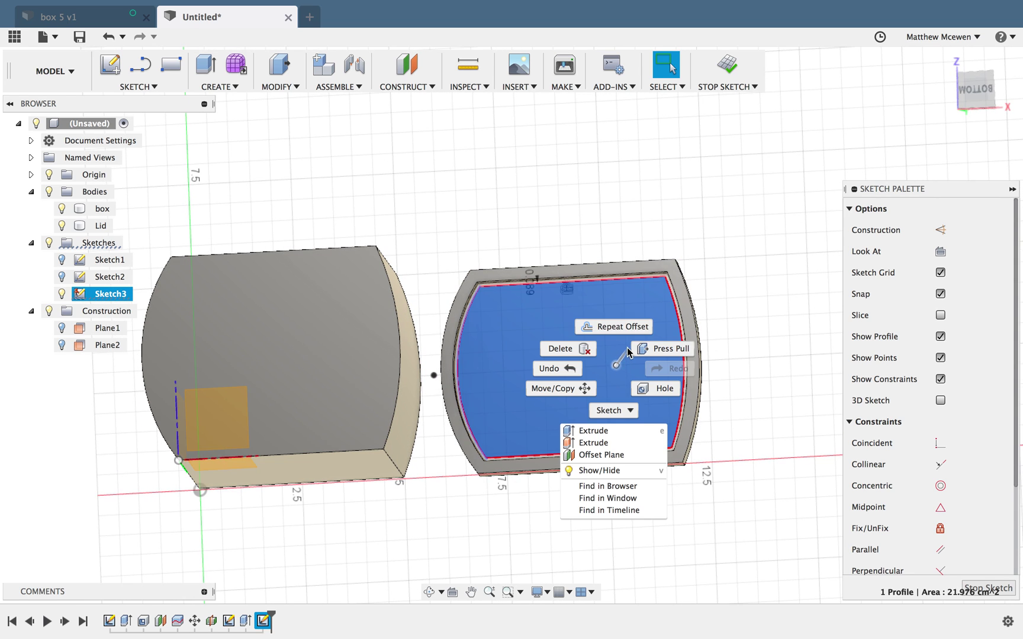
{"action": "left_click", "coordinate": [593, 431]}
{"action": "left_click_drag", "start_coordinate": [563, 366], "coordinate": [555, 327]}
{"action": "scroll", "coordinate": [561, 390], "scroll_direction": "up", "scroll_amount": 10, "text": "shift"}
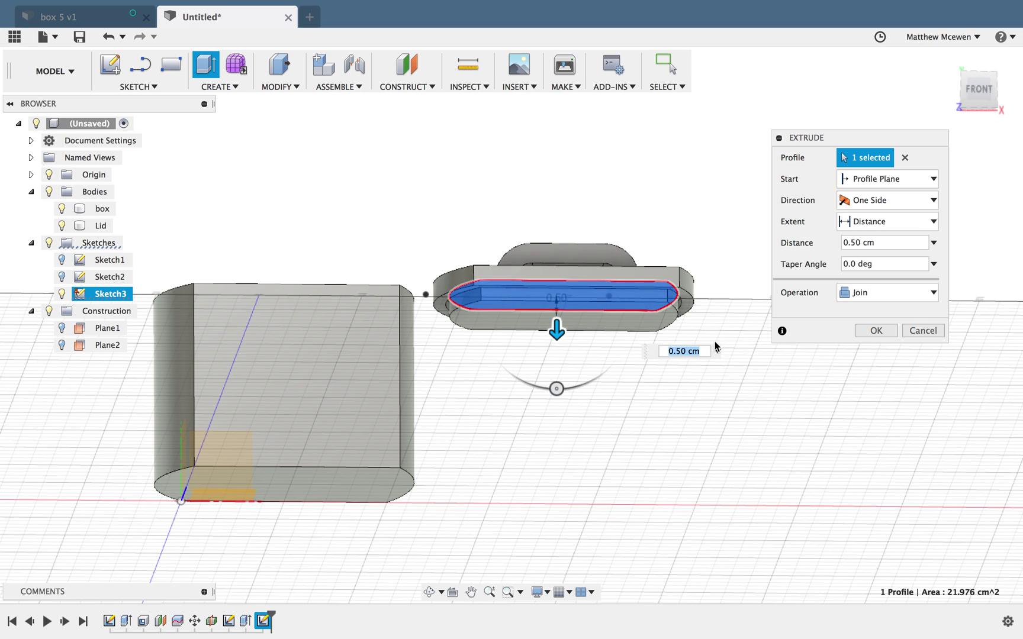
{"action": "left_click", "coordinate": [694, 352]}
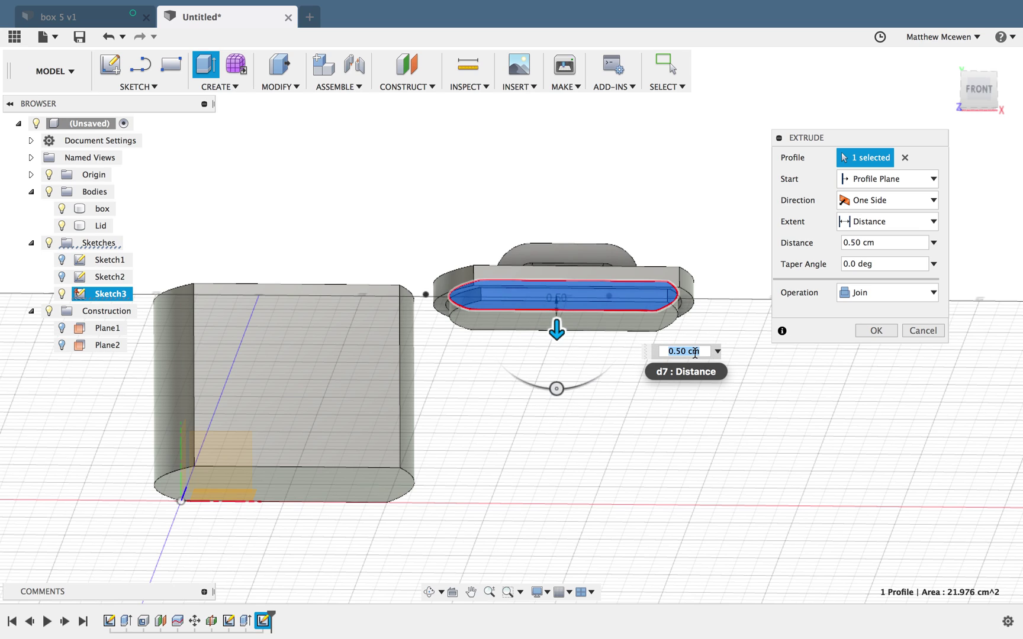
{"action": "type", "text": ".22"}
{"action": "key", "text": "BackSpace"}
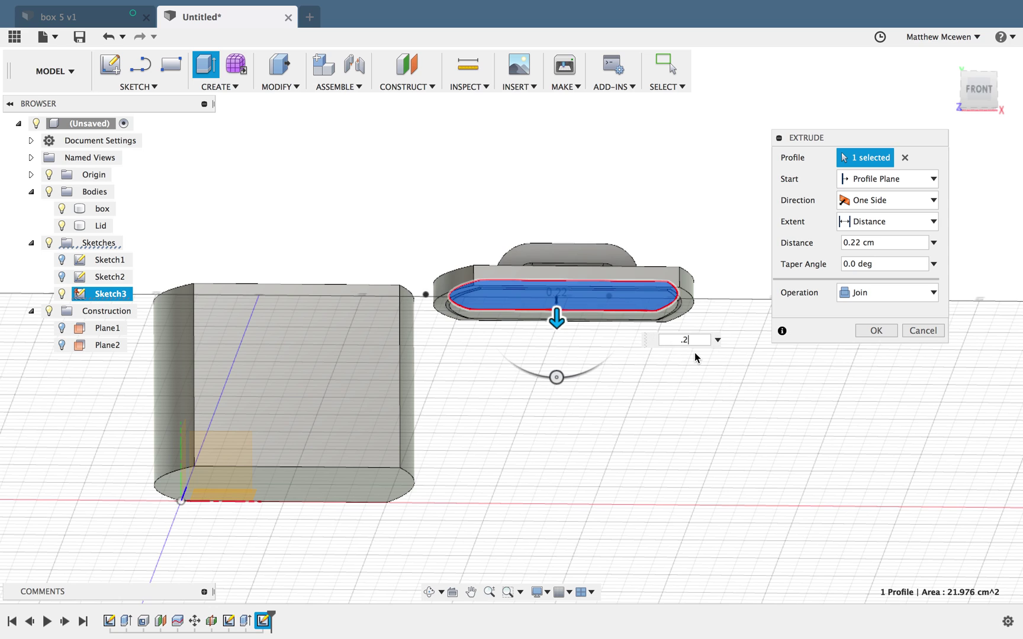
{"action": "key", "text": "Return"}
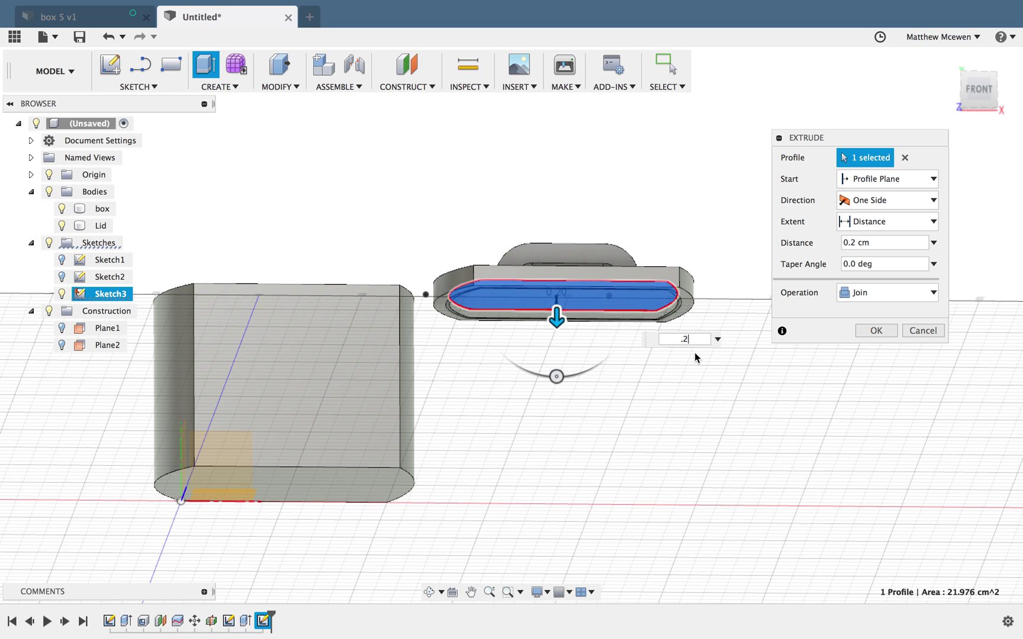
{"action": "key", "text": "Return"}
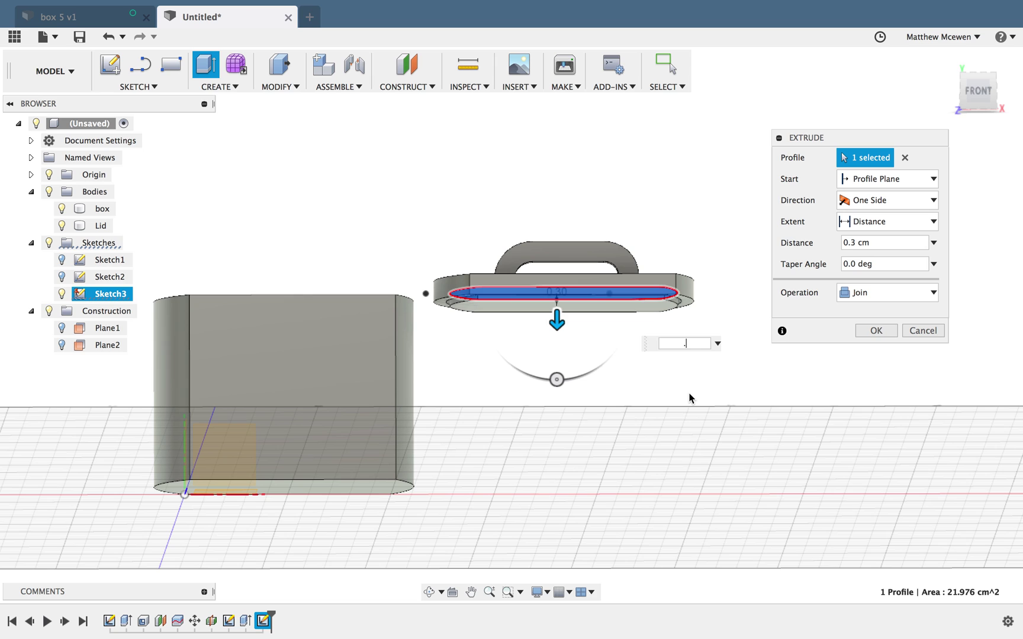
{"action": "type", "text": ".4"}
{"action": "key", "text": "Return"}
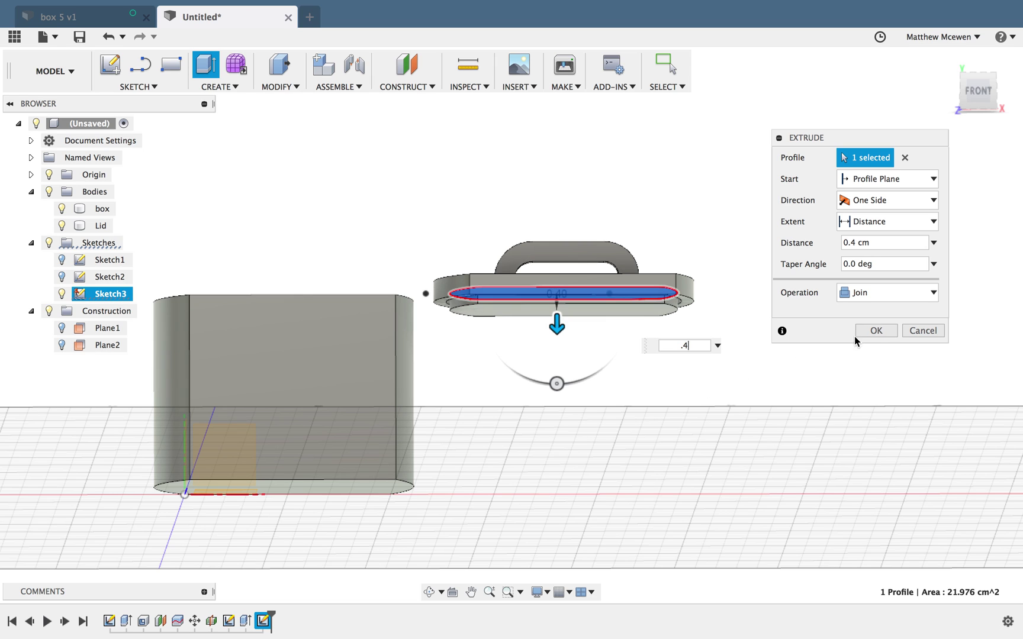
{"action": "left_click", "coordinate": [875, 331]}
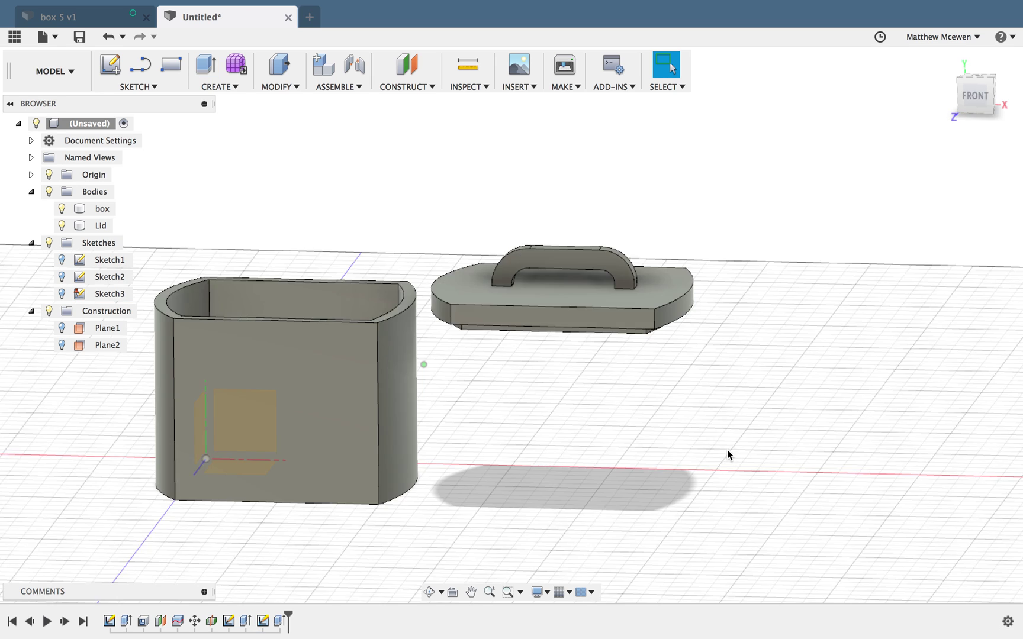
Step: Apply PAEK Plastic from the Fusion 360 Material Library to the box as its physical material
{"action": "scroll", "coordinate": [727, 449], "scroll_direction": "up", "scroll_amount": 10, "text": "shift"}
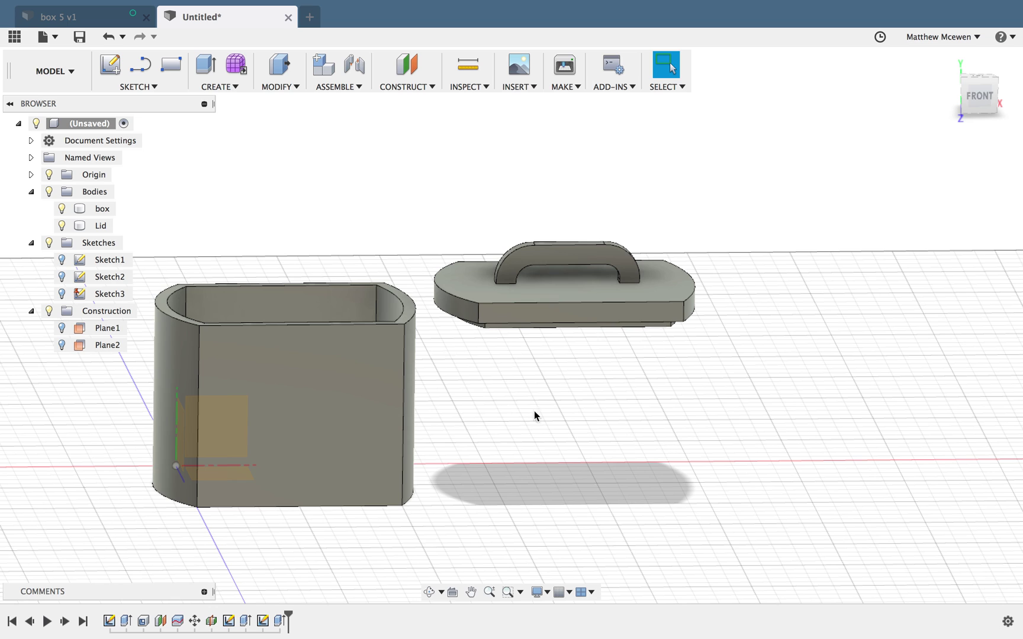
{"action": "left_click", "coordinate": [324, 90]}
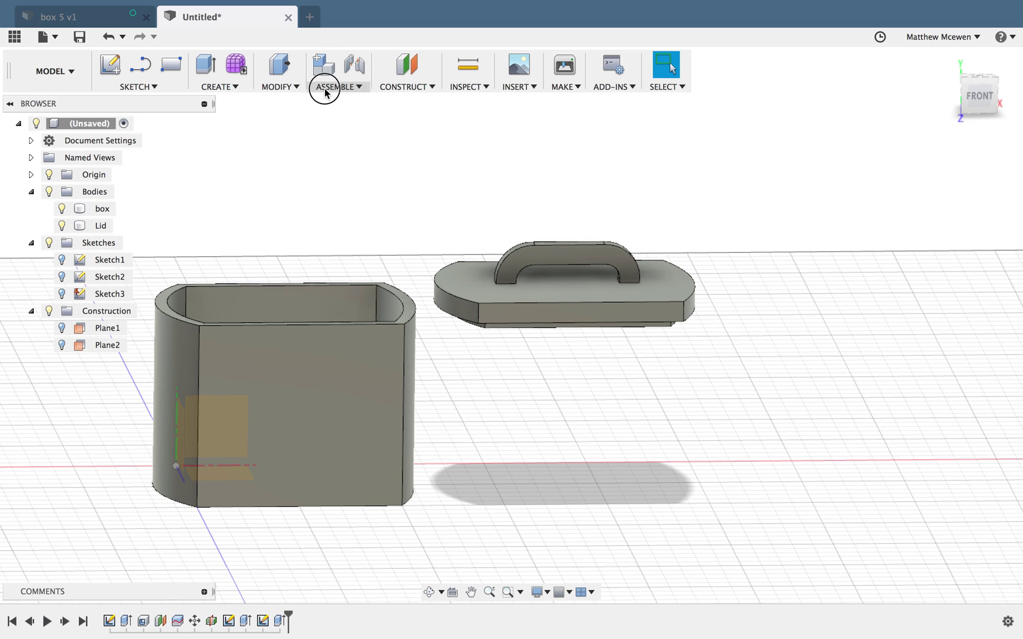
{"action": "mouse_move", "coordinate": [284, 89]}
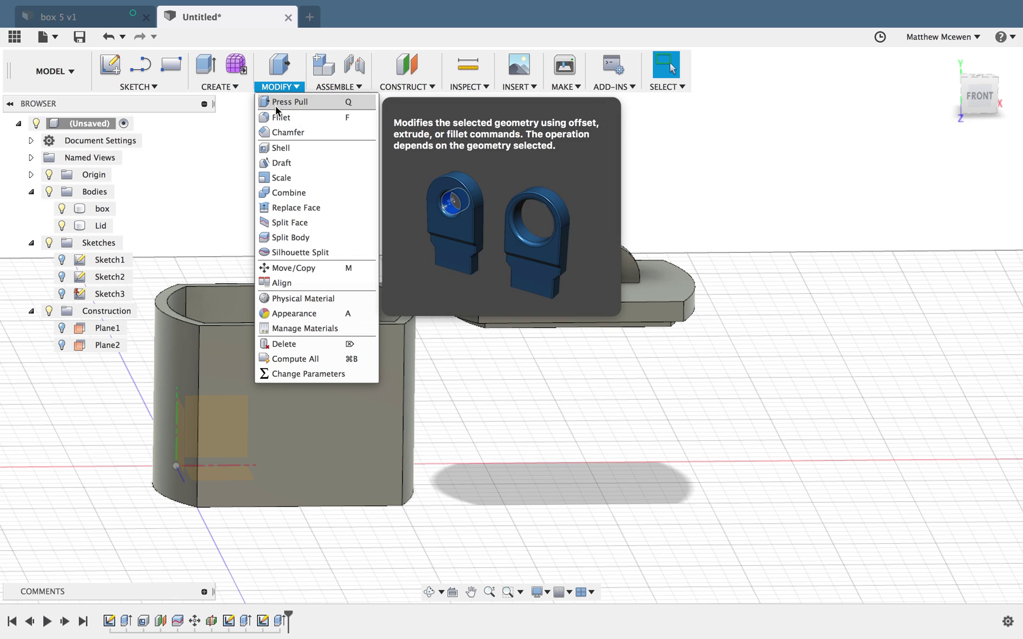
{"action": "left_click", "coordinate": [303, 299]}
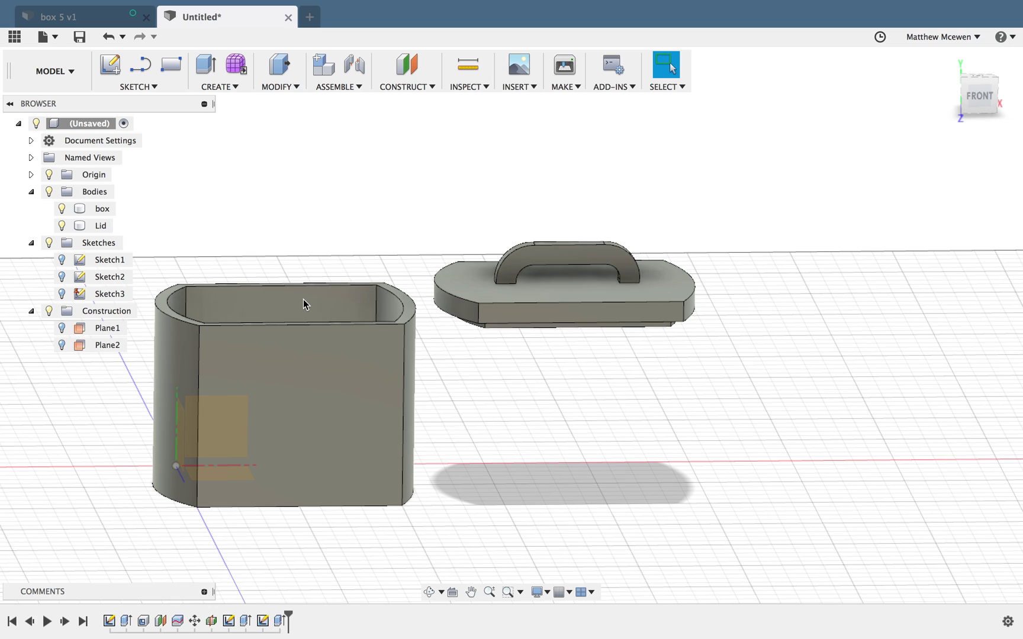
{"action": "left_click", "coordinate": [282, 87]}
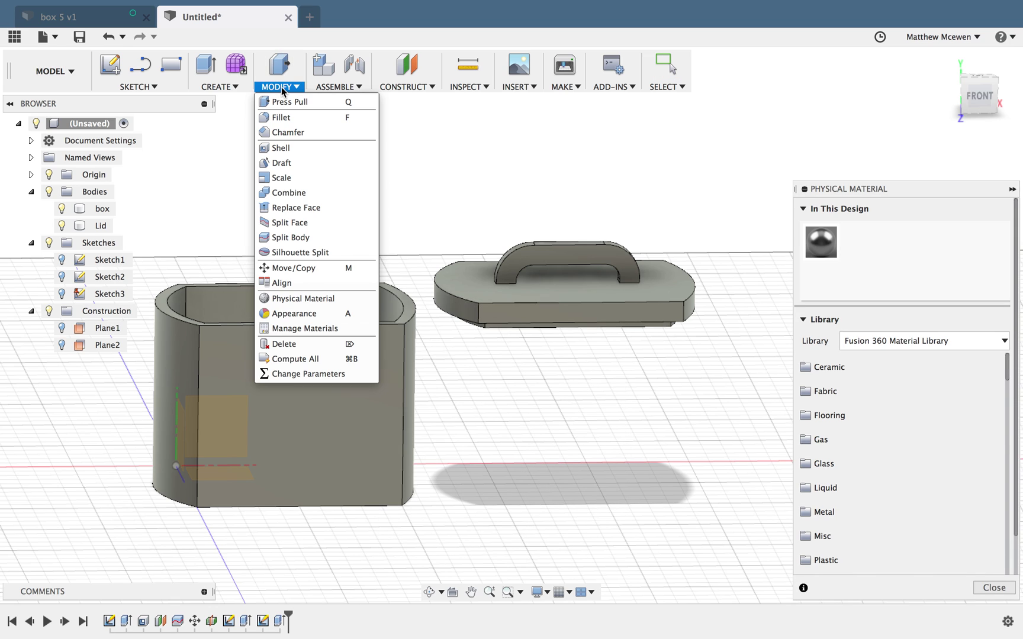
{"action": "scroll", "coordinate": [863, 503], "scroll_direction": "down", "scroll_amount": 5}
{"action": "scroll", "coordinate": [862, 509], "scroll_direction": "down", "scroll_amount": 10}
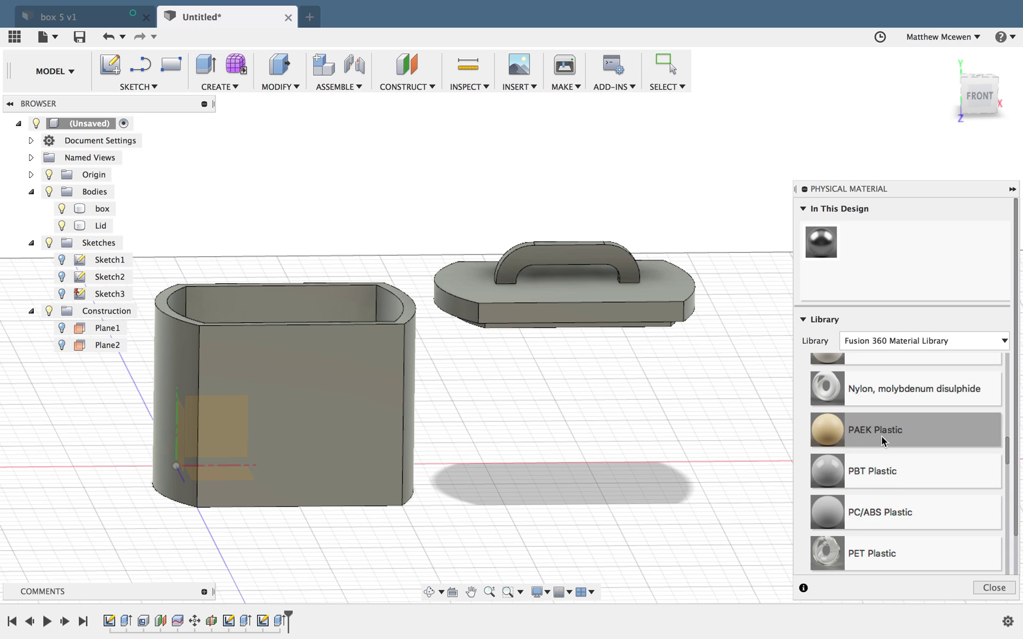
{"action": "left_click_drag", "start_coordinate": [882, 436], "coordinate": [349, 419]}
Step: Apply the PPS Plastic physical material to the handled lid and check that material's density setting
{"action": "scroll", "coordinate": [666, 489], "scroll_direction": "up", "scroll_amount": 5, "text": "shift"}
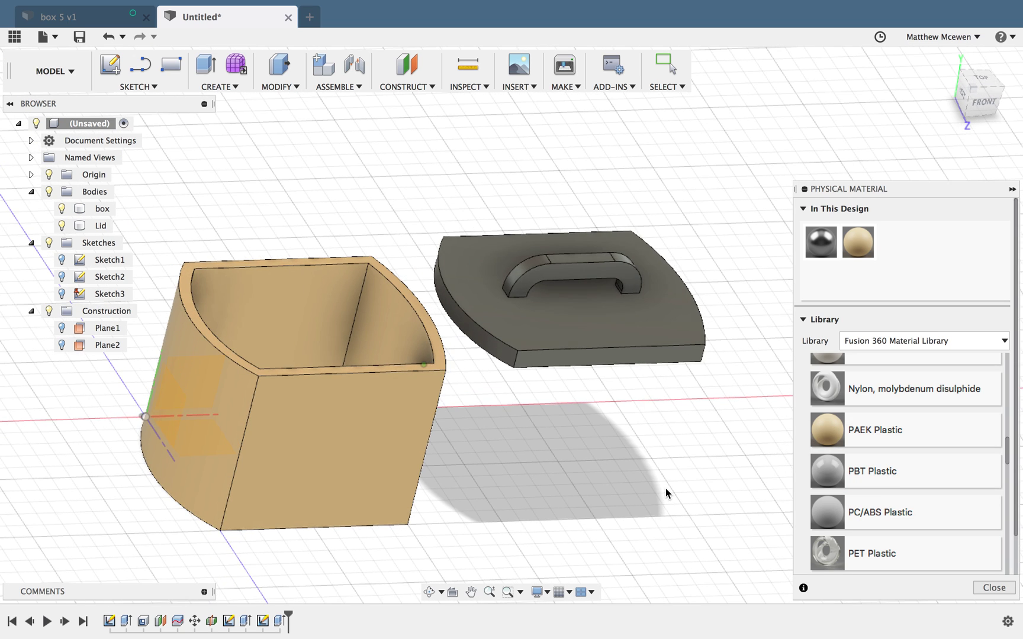
{"action": "scroll", "coordinate": [864, 468], "scroll_direction": "down", "scroll_amount": 5}
{"action": "left_click_drag", "start_coordinate": [866, 498], "coordinate": [615, 355]}
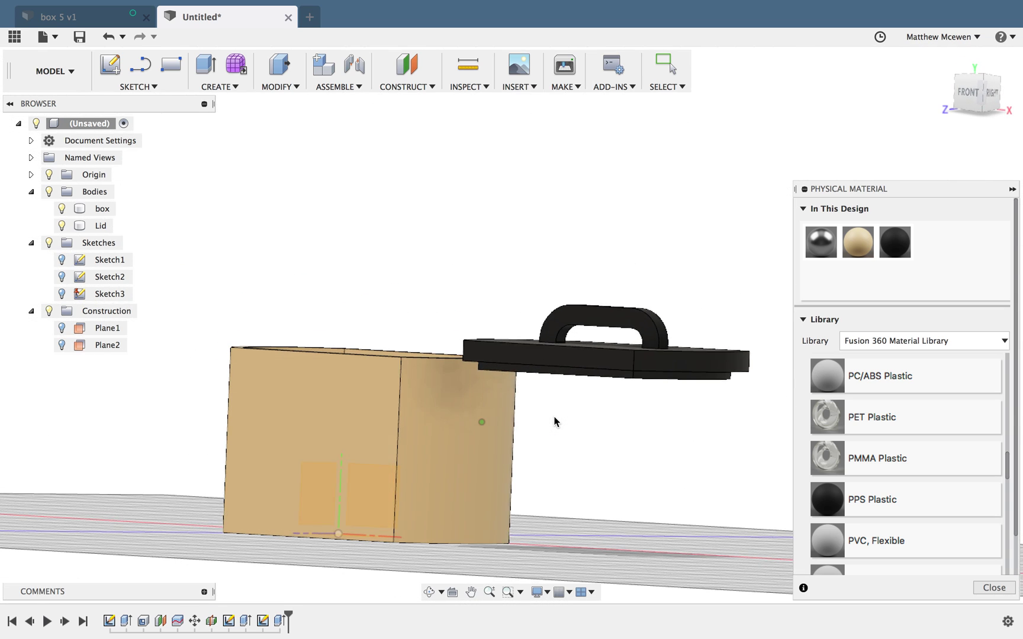
{"action": "double_click", "coordinate": [895, 242]}
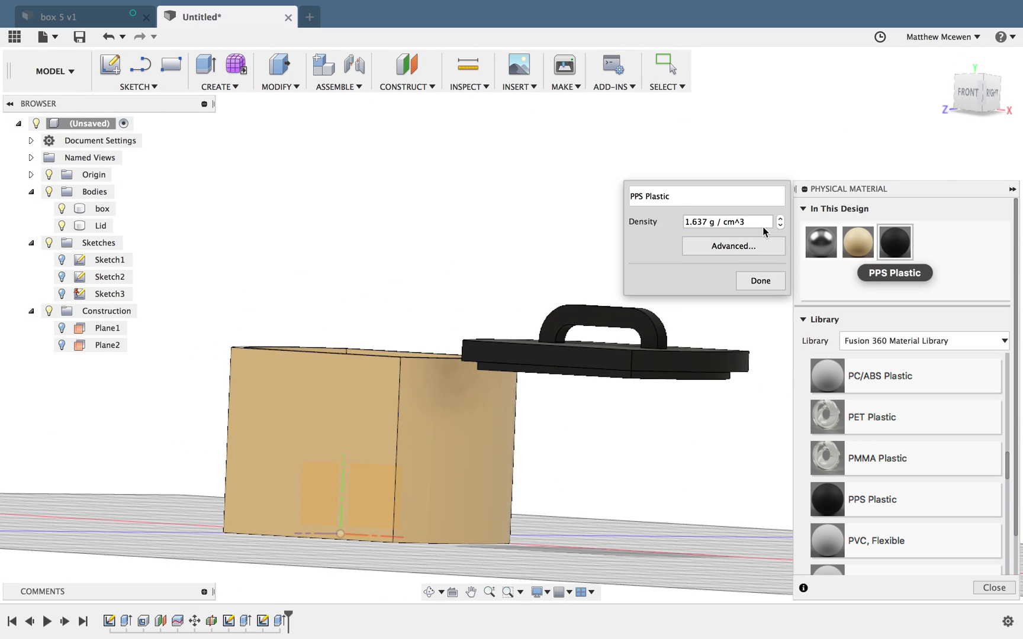
{"action": "left_click", "coordinate": [760, 282]}
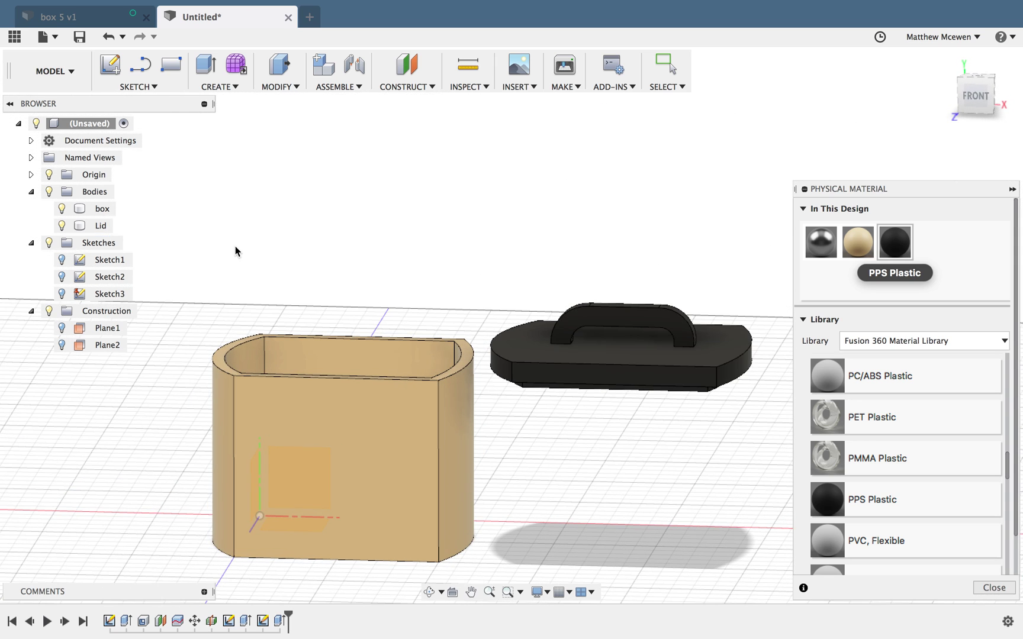
Step: Select the box and lid bodies and close the physical material settings
{"action": "double_click", "coordinate": [98, 210]}
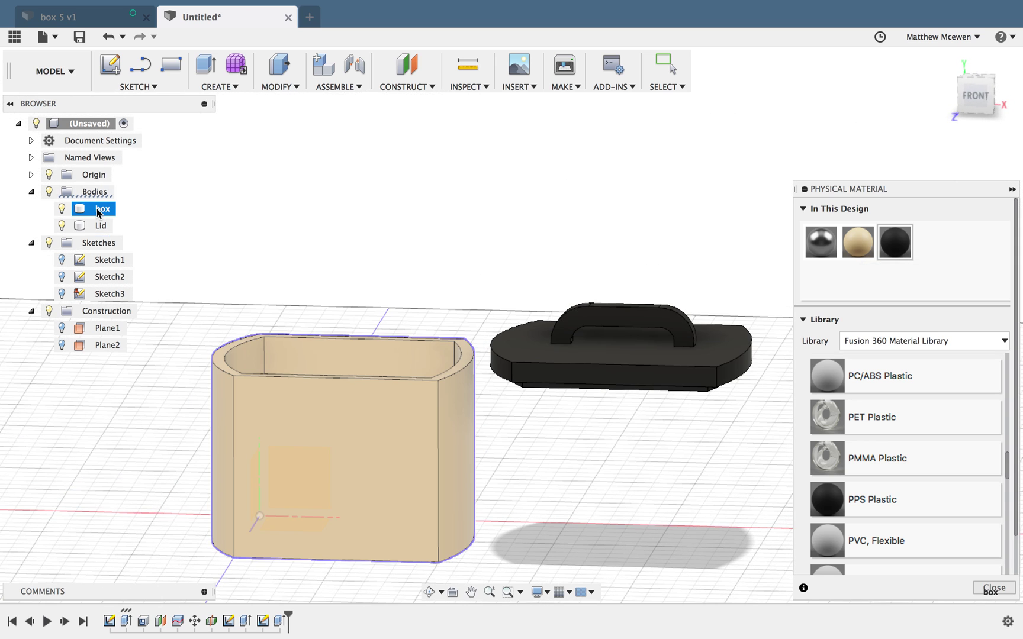
{"action": "left_click", "coordinate": [83, 209]}
{"action": "left_click", "coordinate": [87, 209]}
{"action": "left_click", "coordinate": [88, 210]}
{"action": "left_click", "coordinate": [89, 211]}
{"action": "left_click", "coordinate": [89, 211]}
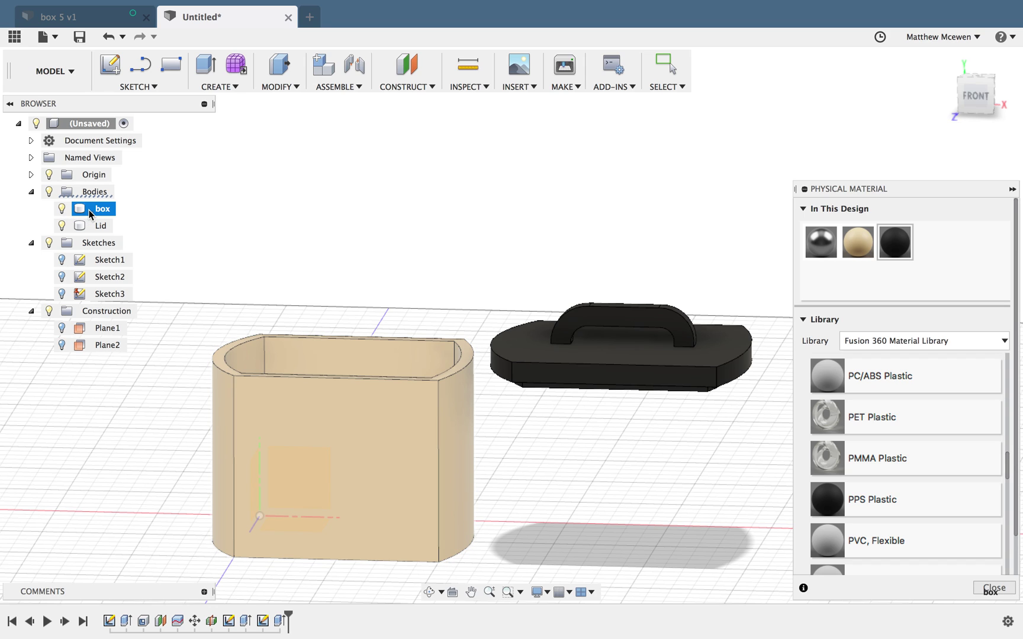
{"action": "left_click", "coordinate": [88, 211]}
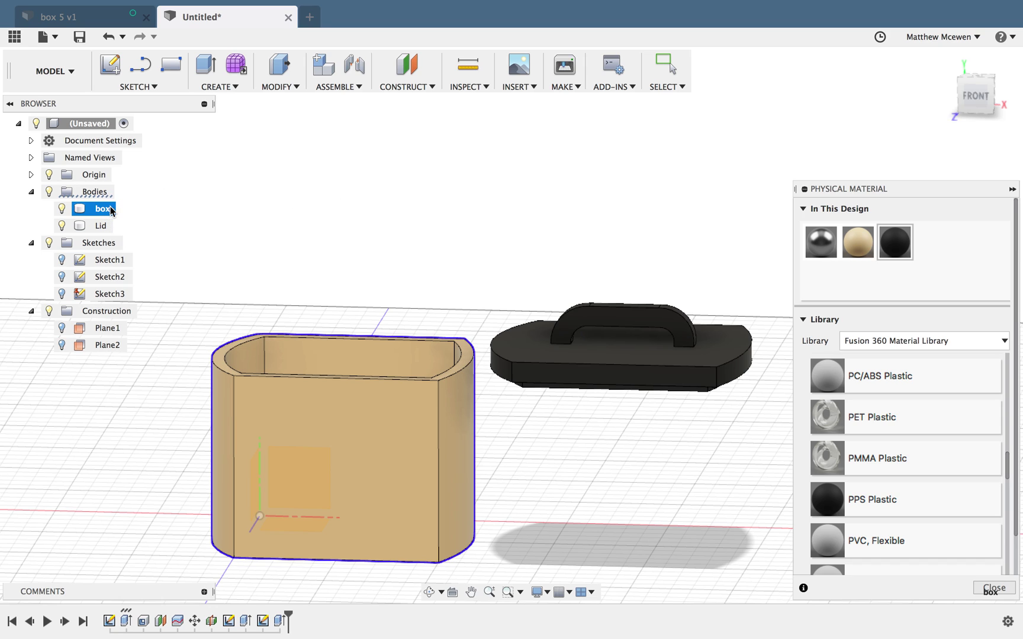
{"action": "left_click", "coordinate": [101, 226], "text": "shift"}
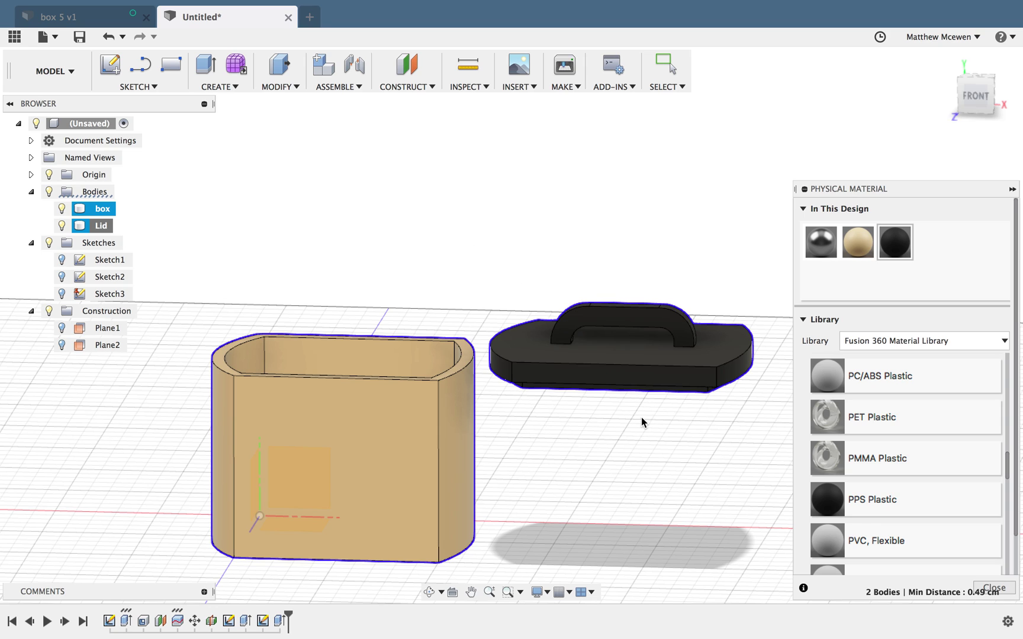
{"action": "left_click", "coordinate": [1002, 588]}
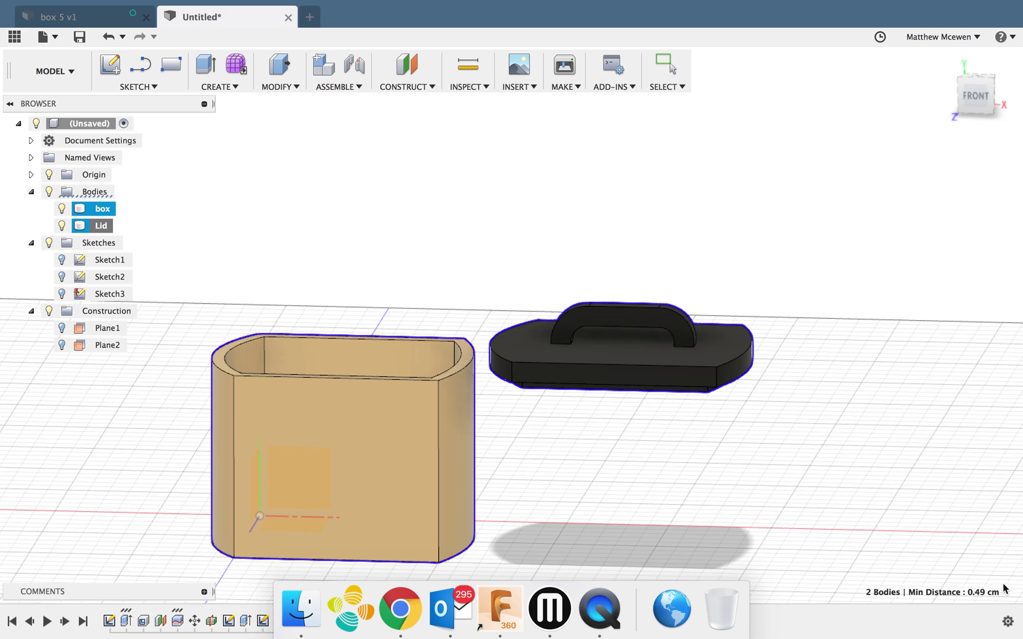
Step: Export the box body as a binary STL file with medium refinement, named Box, on the Desktop
{"action": "left_click", "coordinate": [100, 211]}
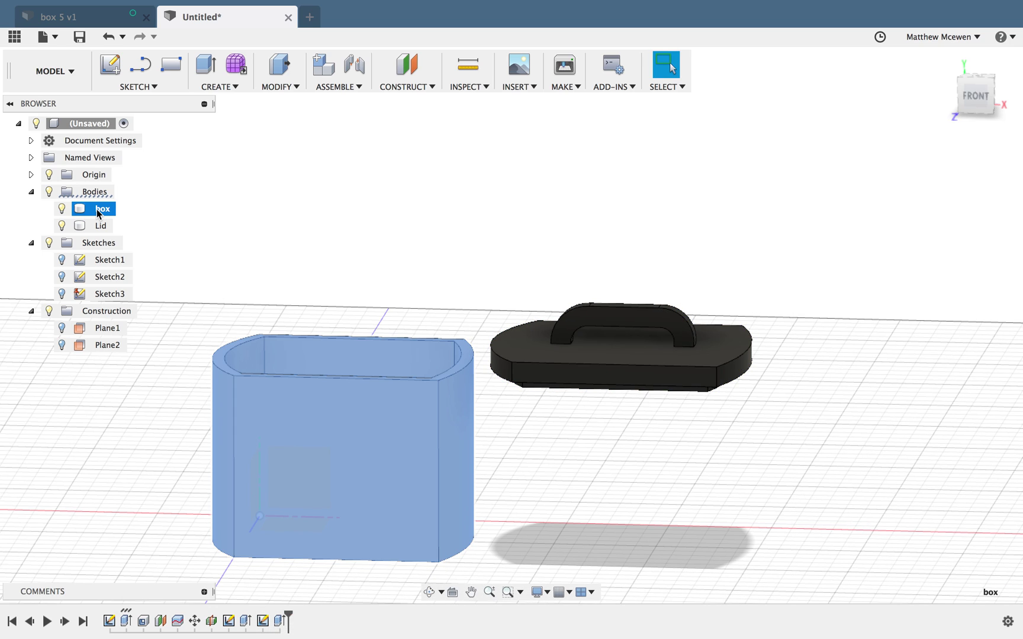
{"action": "left_click", "coordinate": [166, 221]}
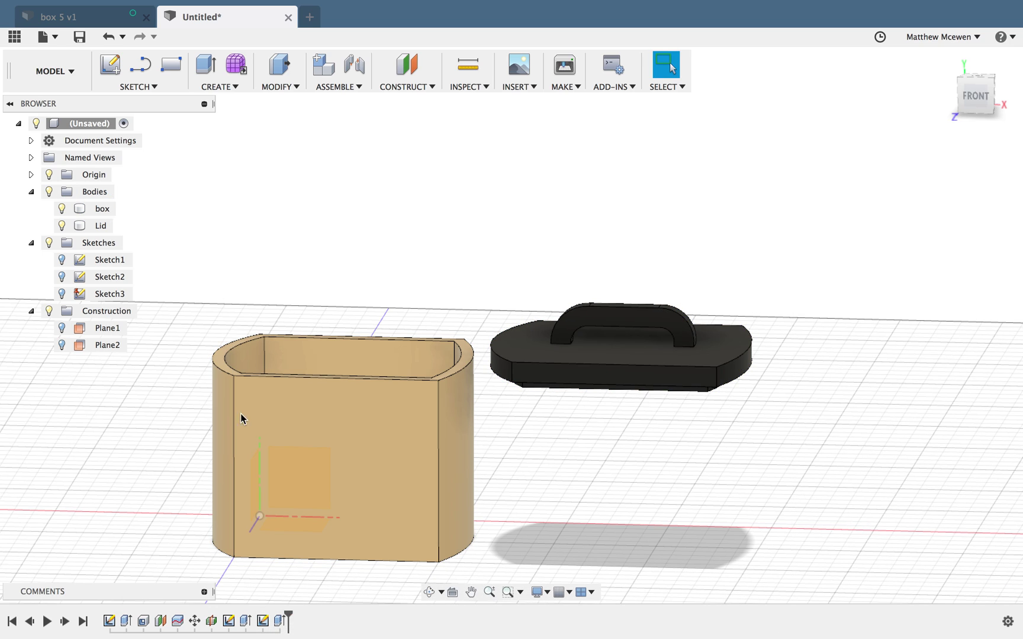
{"action": "left_click", "coordinate": [103, 212]}
{"action": "right_click", "coordinate": [103, 213]}
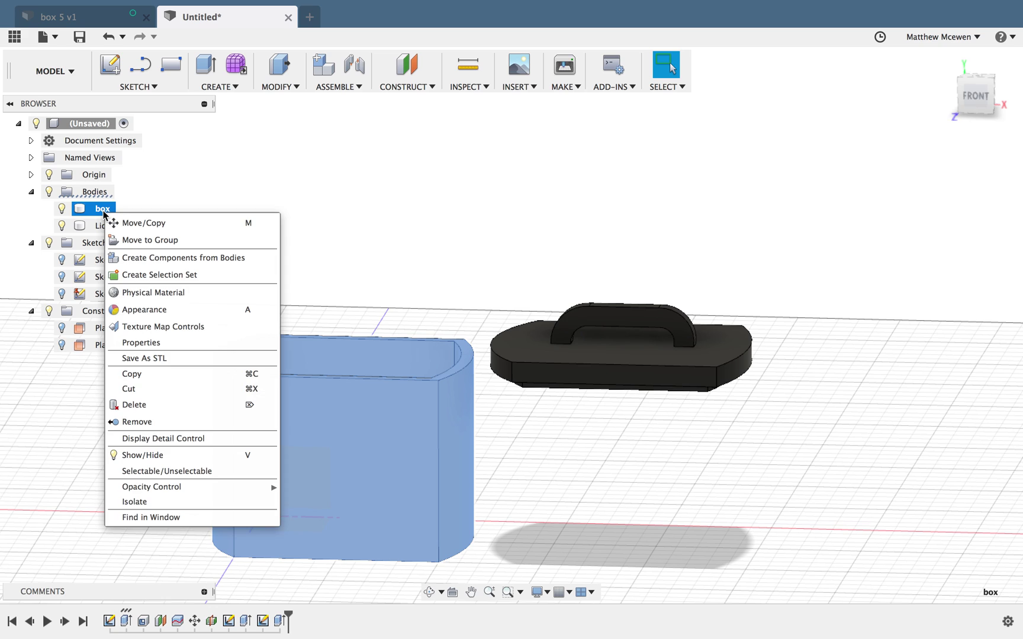
{"action": "left_click", "coordinate": [153, 358]}
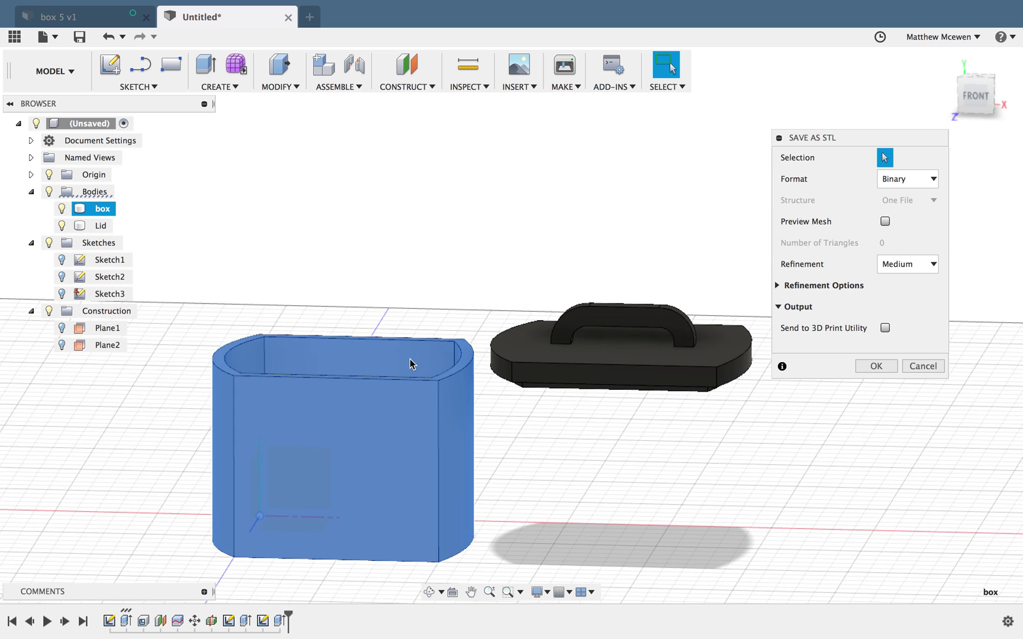
{"action": "left_click", "coordinate": [872, 367]}
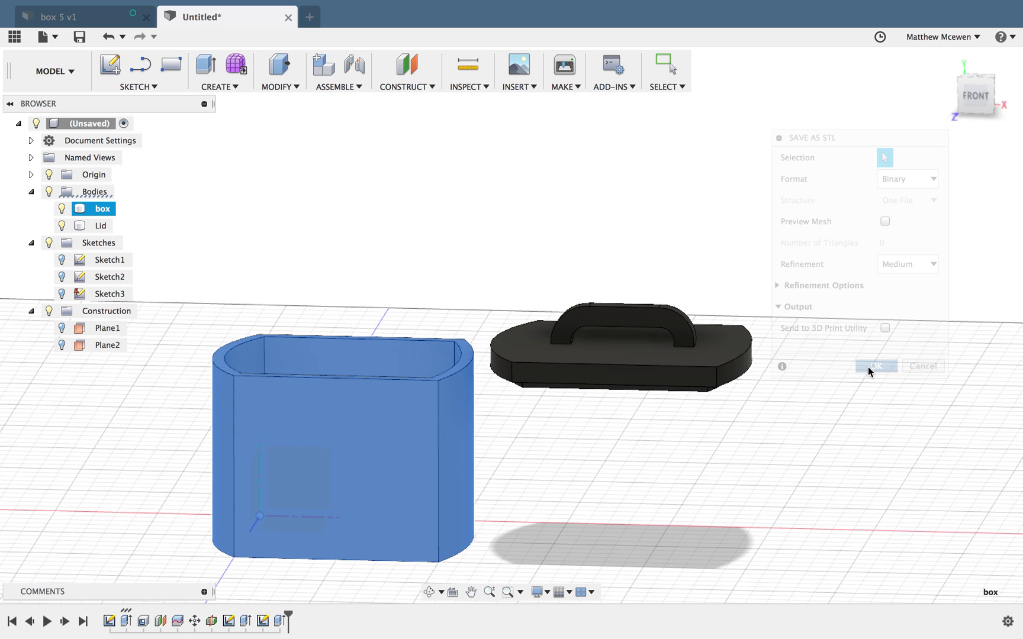
{"action": "type", "text": "Box"}
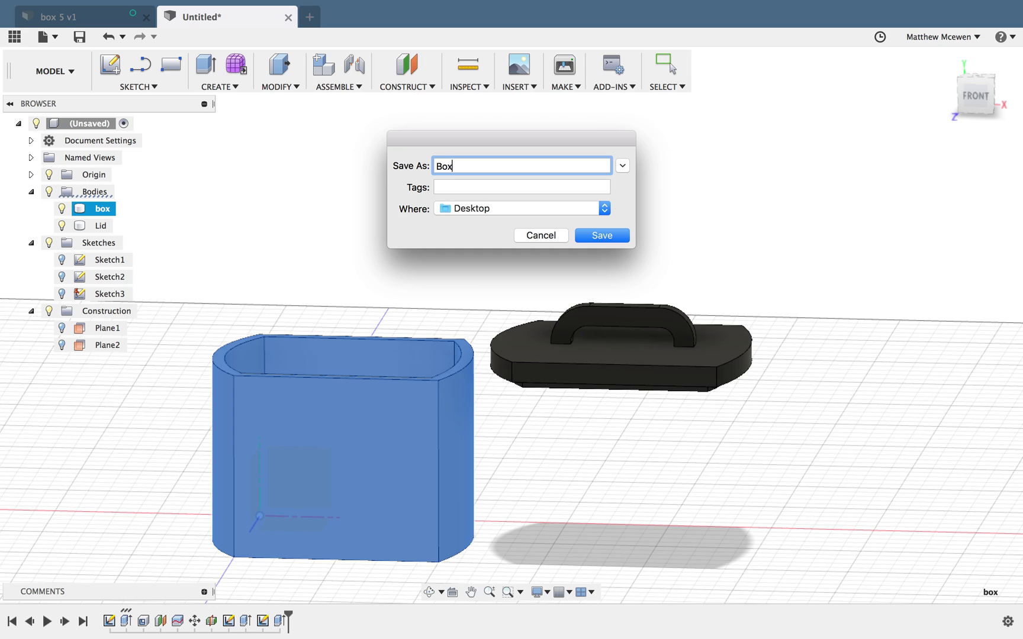
{"action": "key", "text": "Return"}
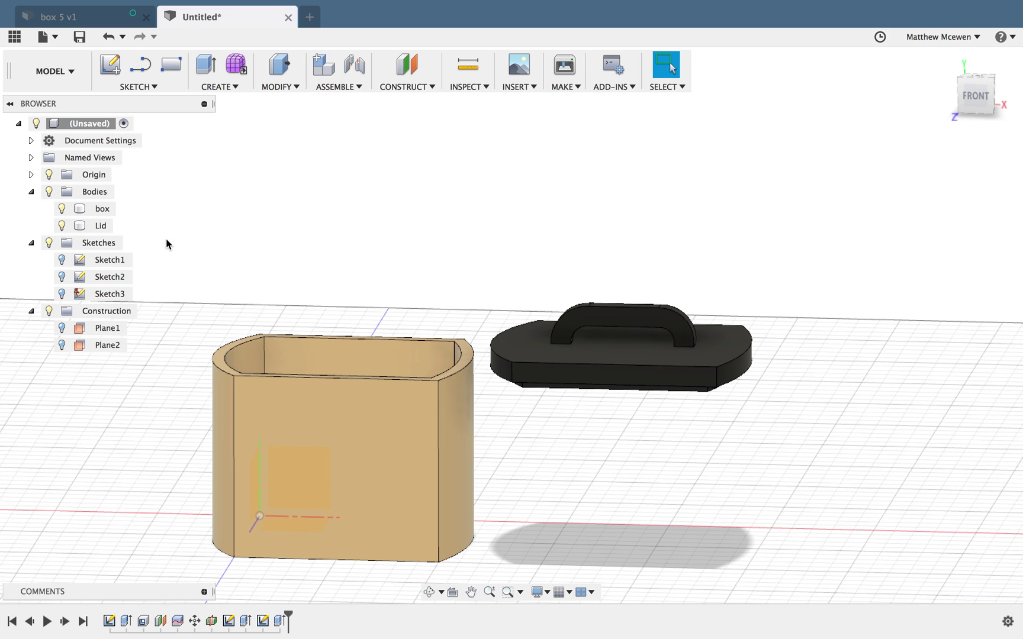
Step: Export the lid body as a binary STL file with medium refinement, named Lid, on the Desktop
{"action": "left_click", "coordinate": [101, 226]}
{"action": "right_click", "coordinate": [98, 225]}
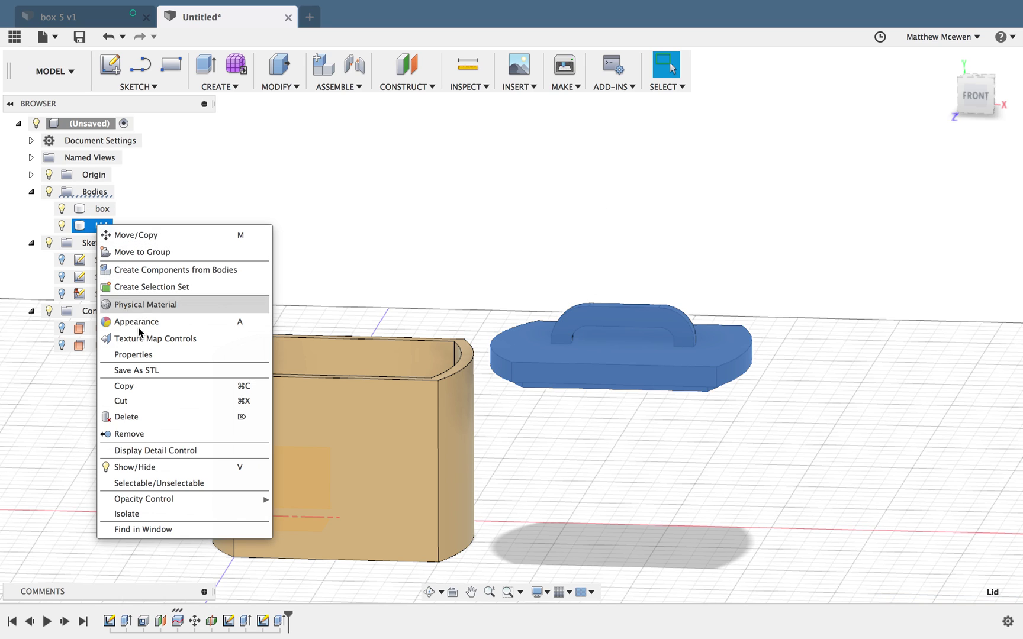
{"action": "left_click", "coordinate": [149, 372]}
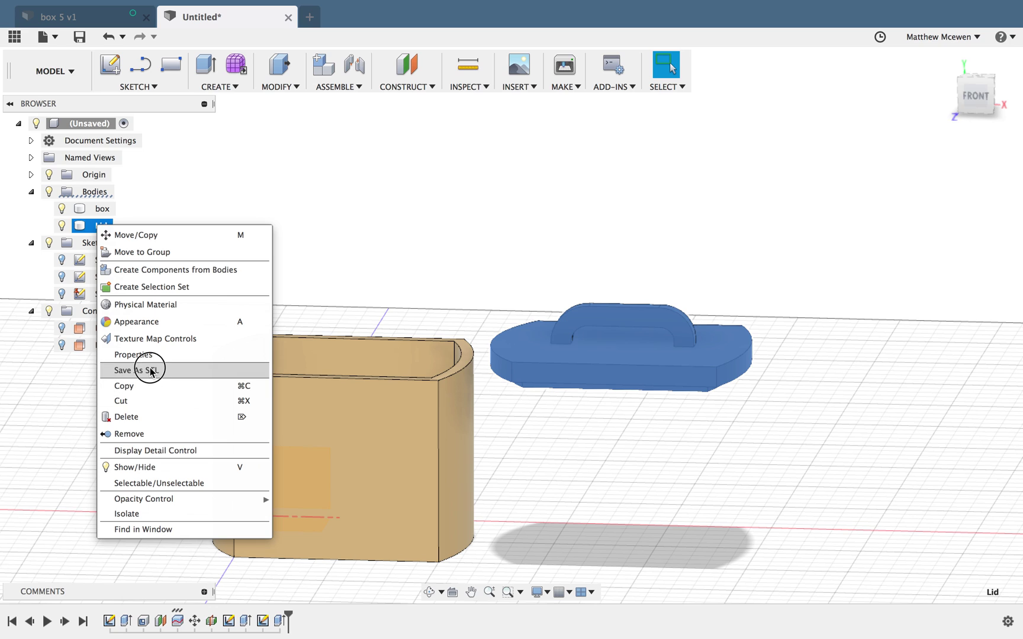
{"action": "left_click", "coordinate": [871, 367]}
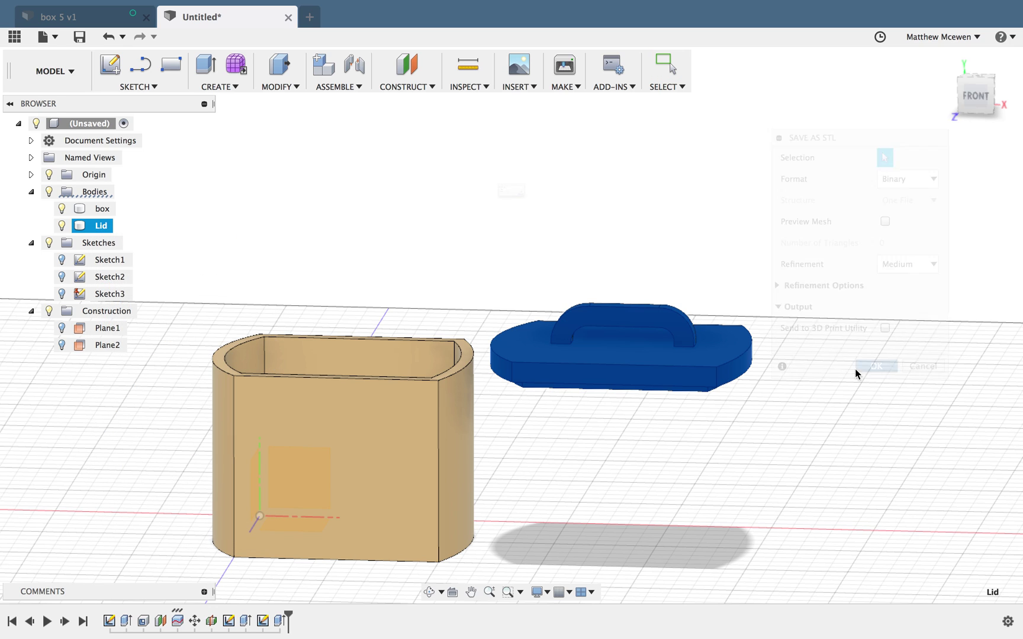
{"action": "left_click", "coordinate": [596, 235]}
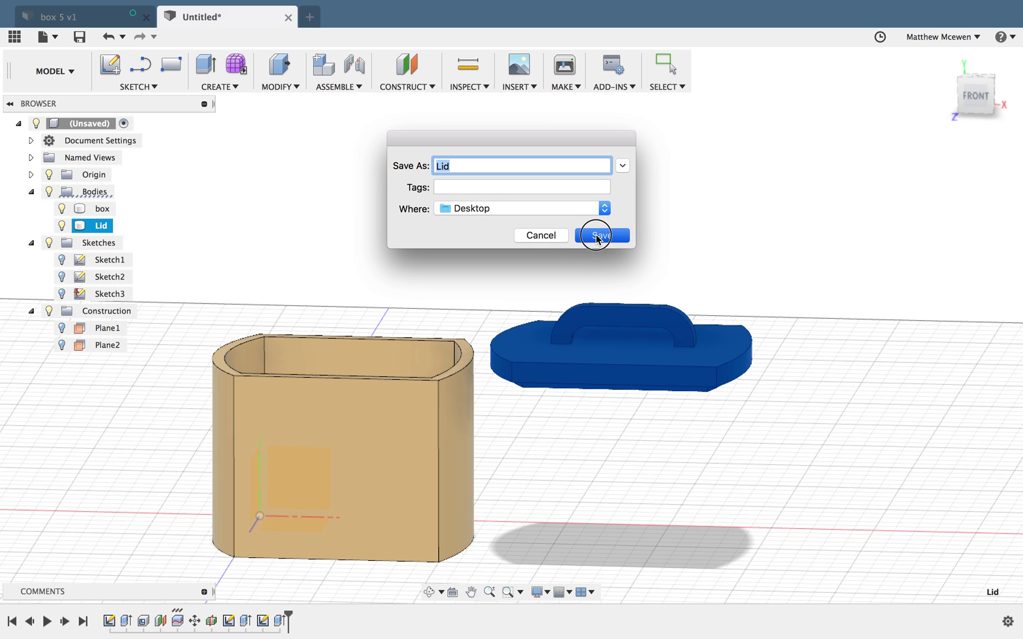